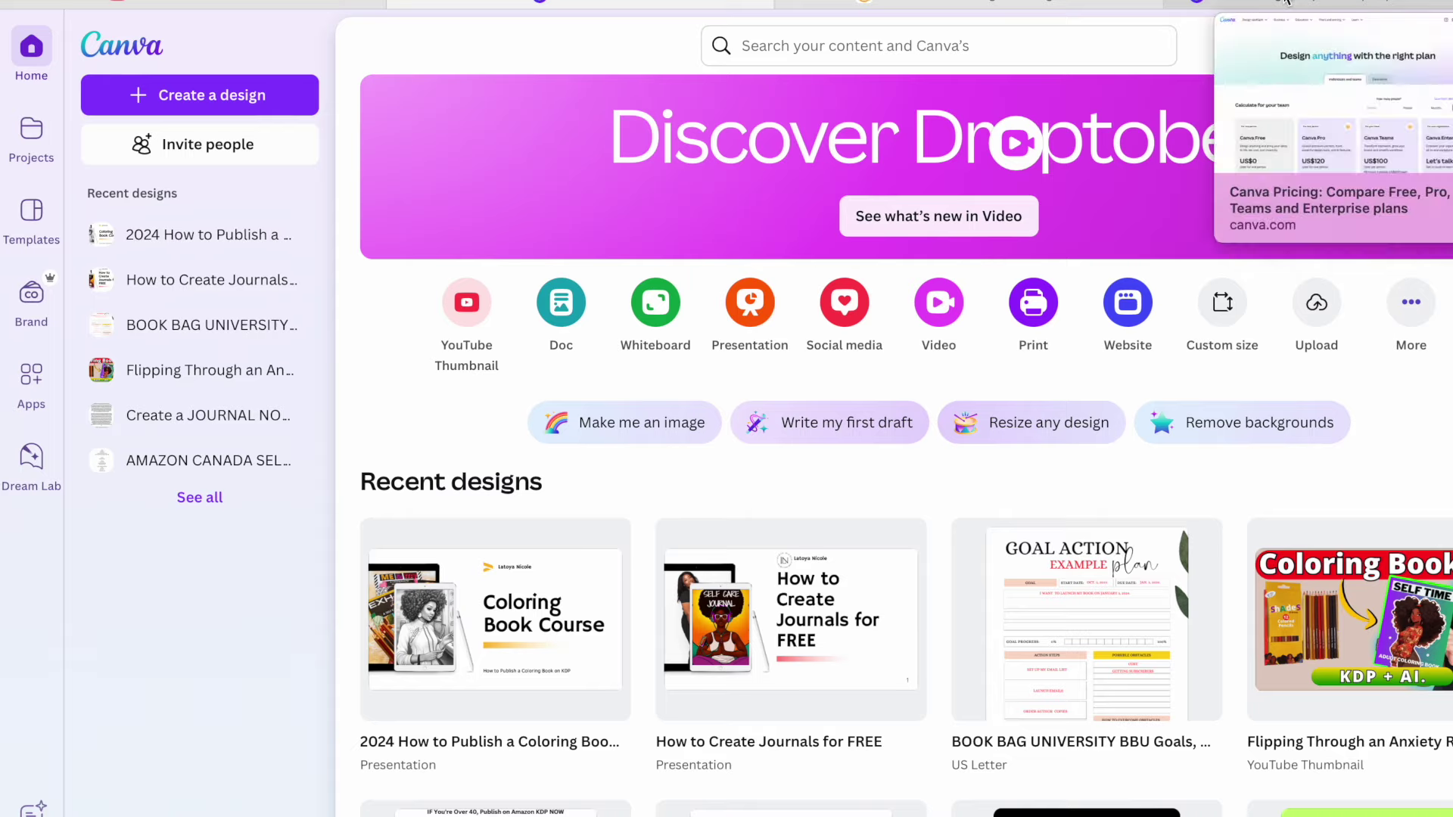
Open the Canva pricing page and compare the Free, Pro, Teams and Enterprise plans
left_click(1286, 3)
scroll(1003, 139, "down", 3)
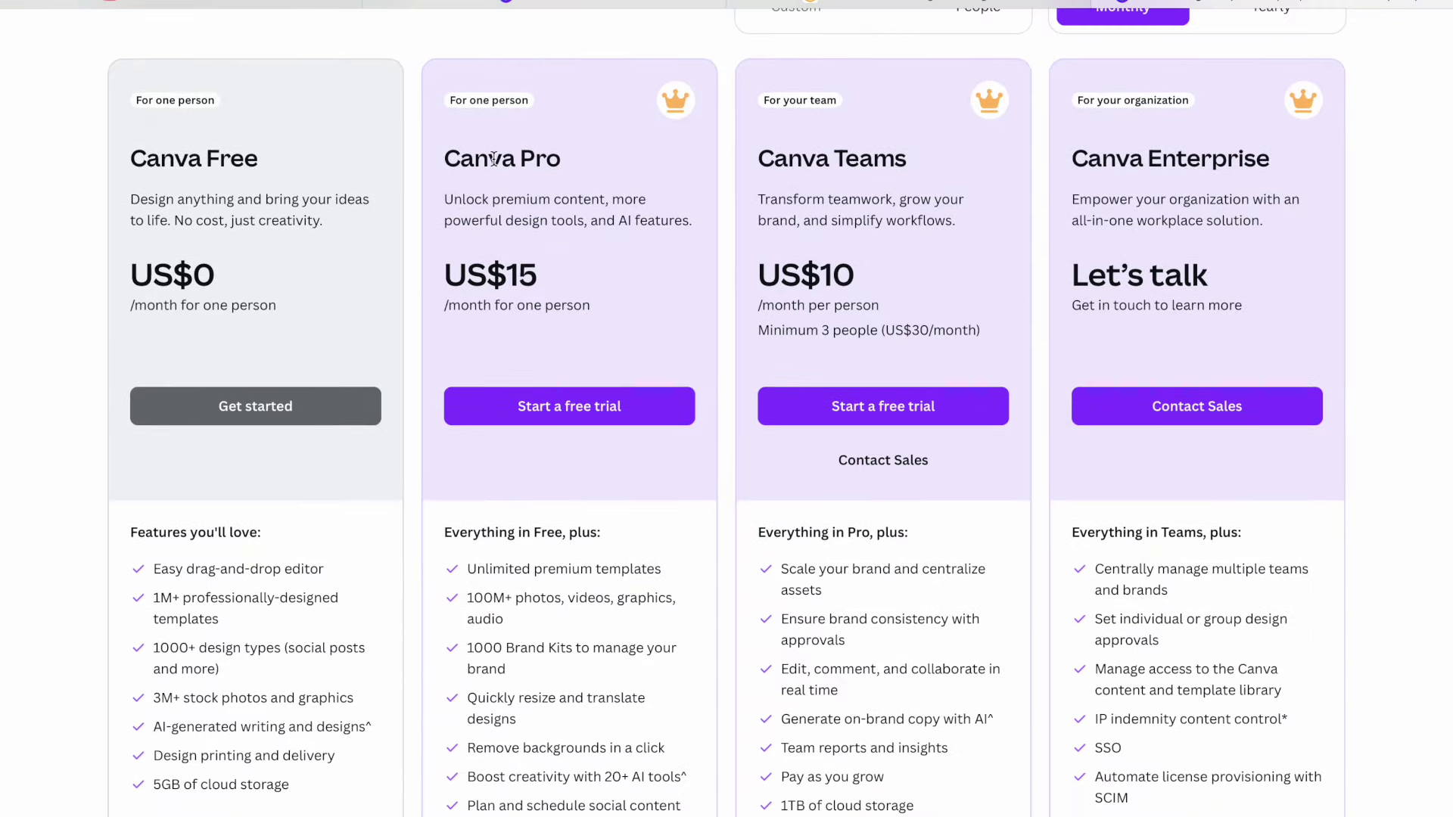
scroll(602, 259, "down", 2)
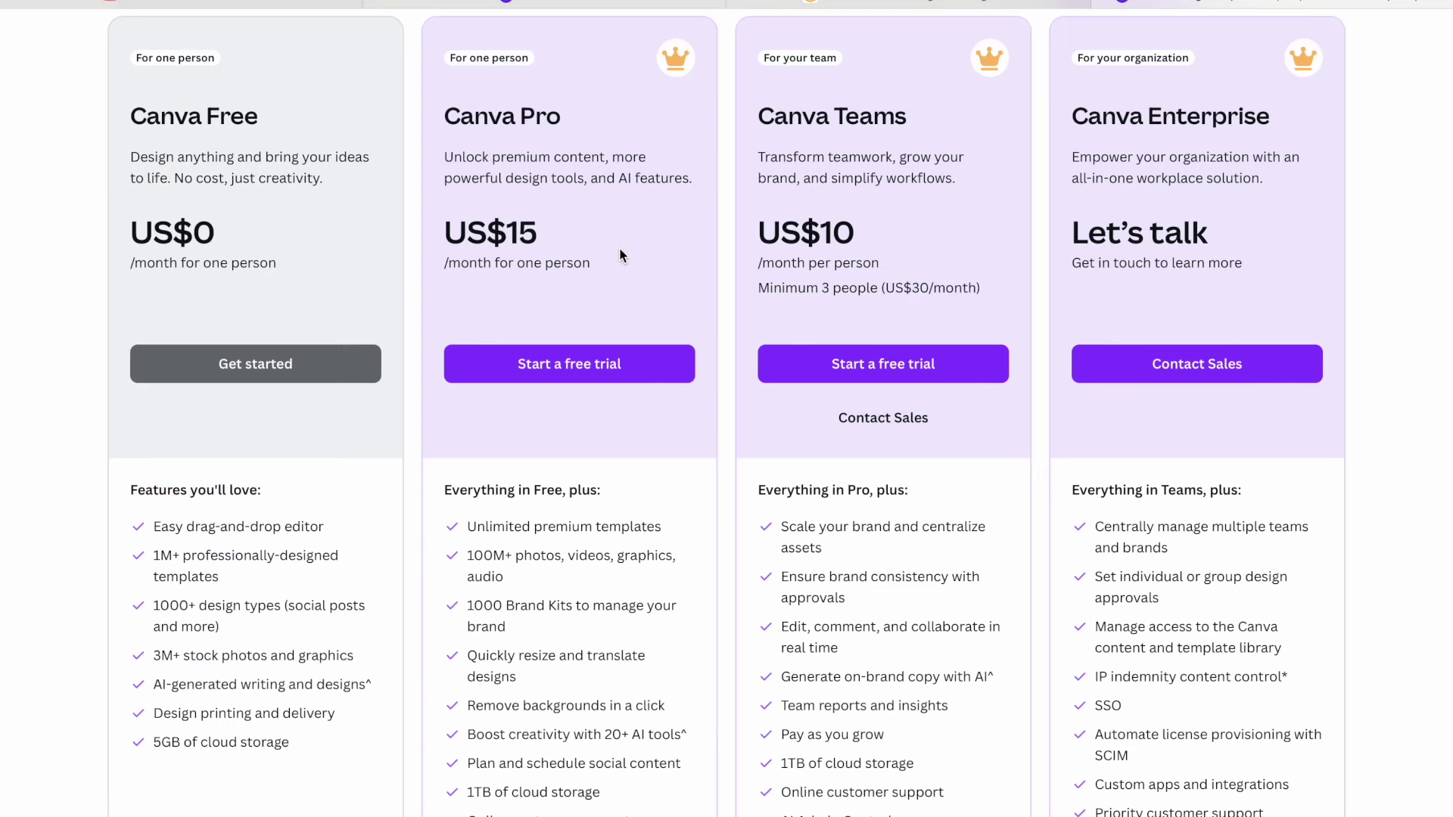
Return to the Canva home page, open Dream Lab and look through the previously generated images
mouse_move(493, 2)
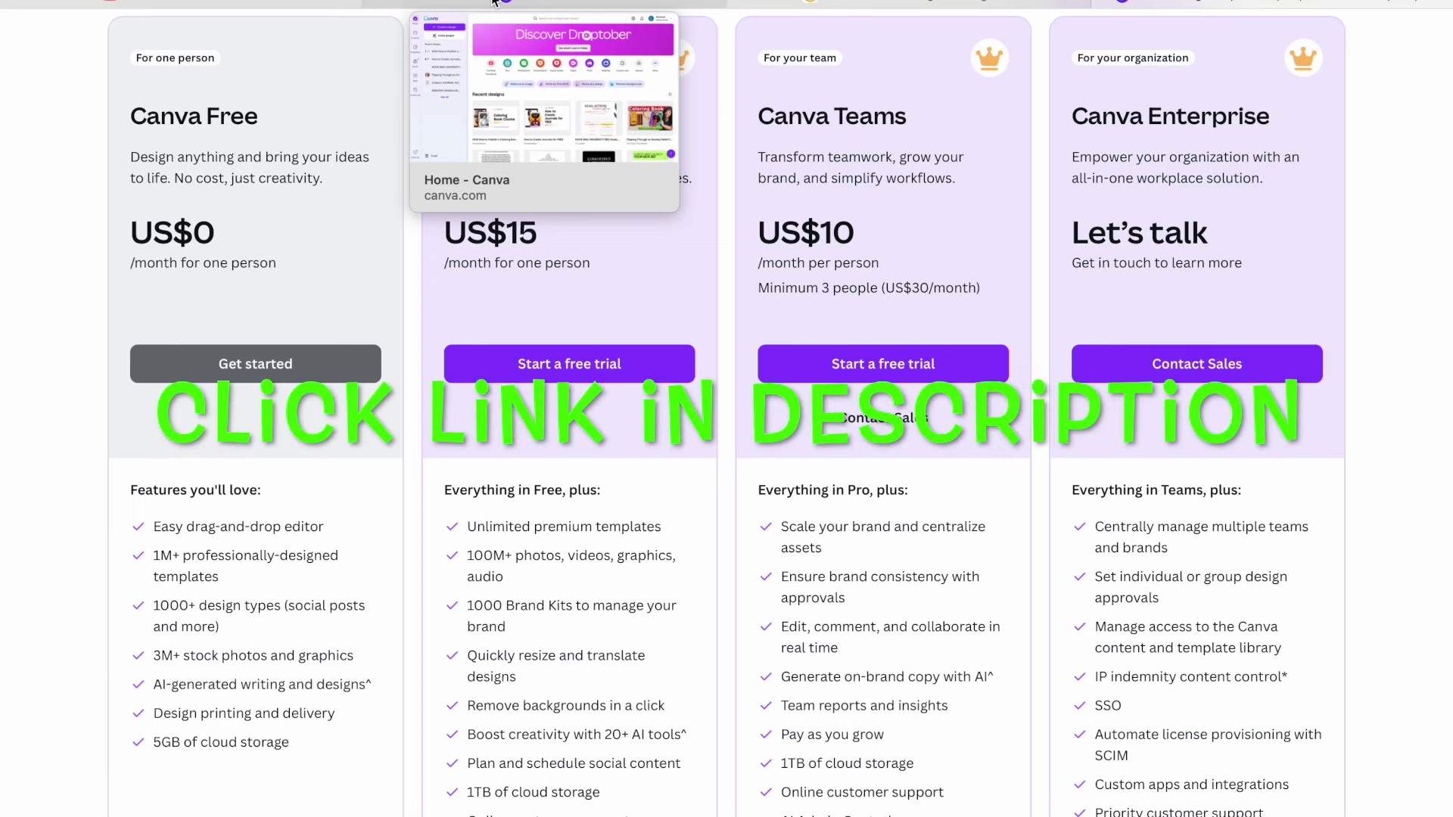
left_click(371, 2)
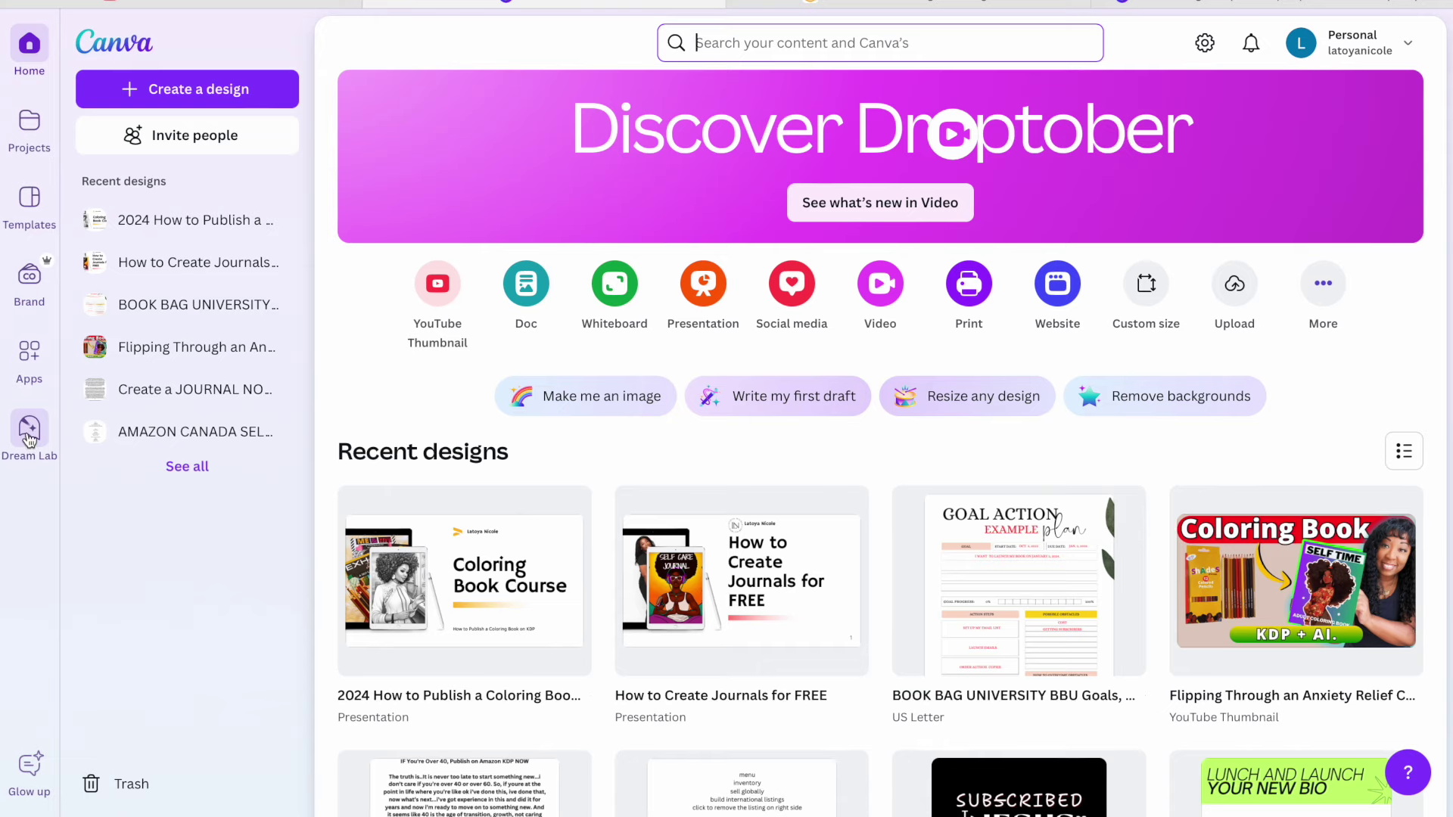
left_click(29, 435)
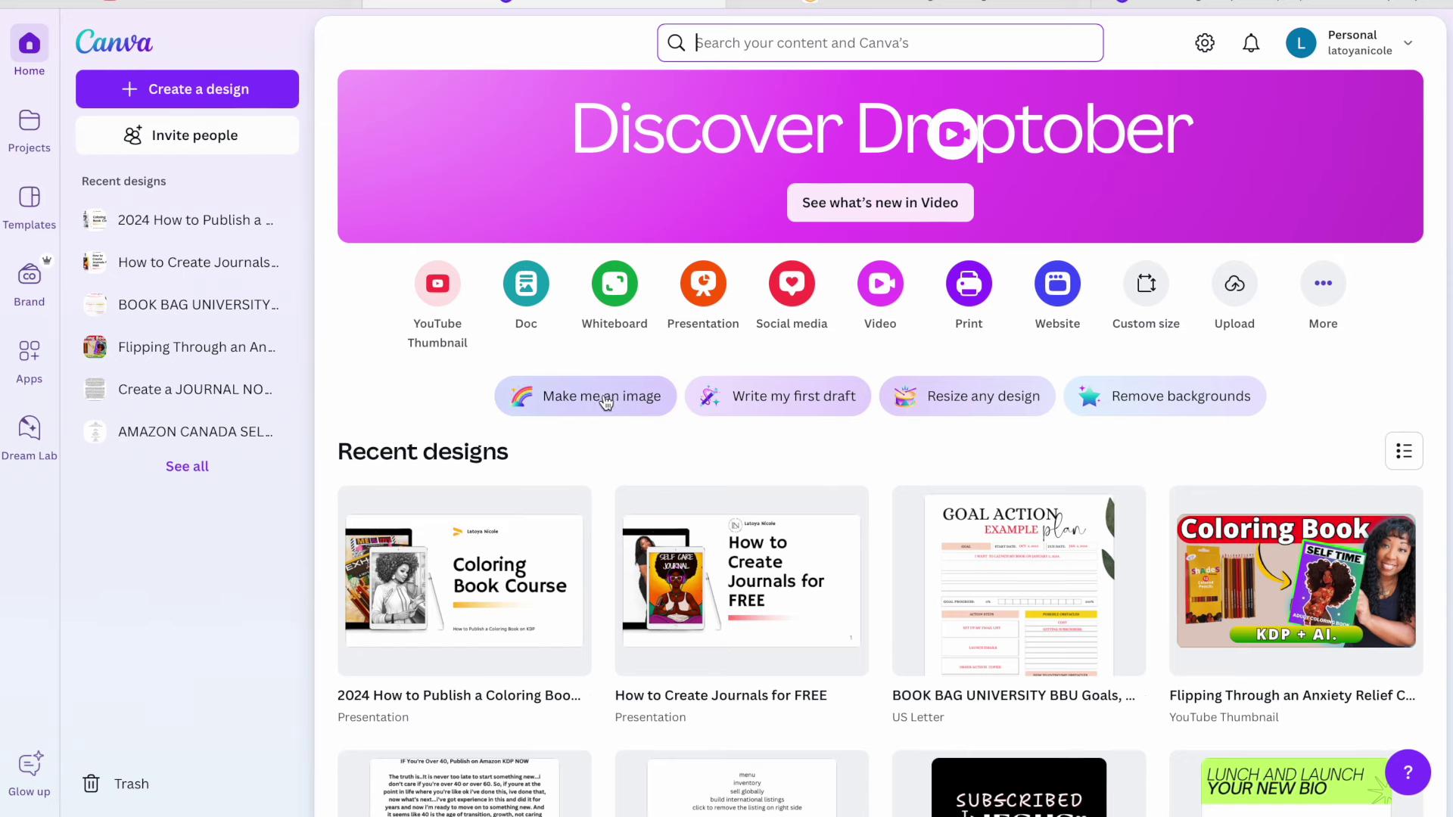
left_click(605, 401)
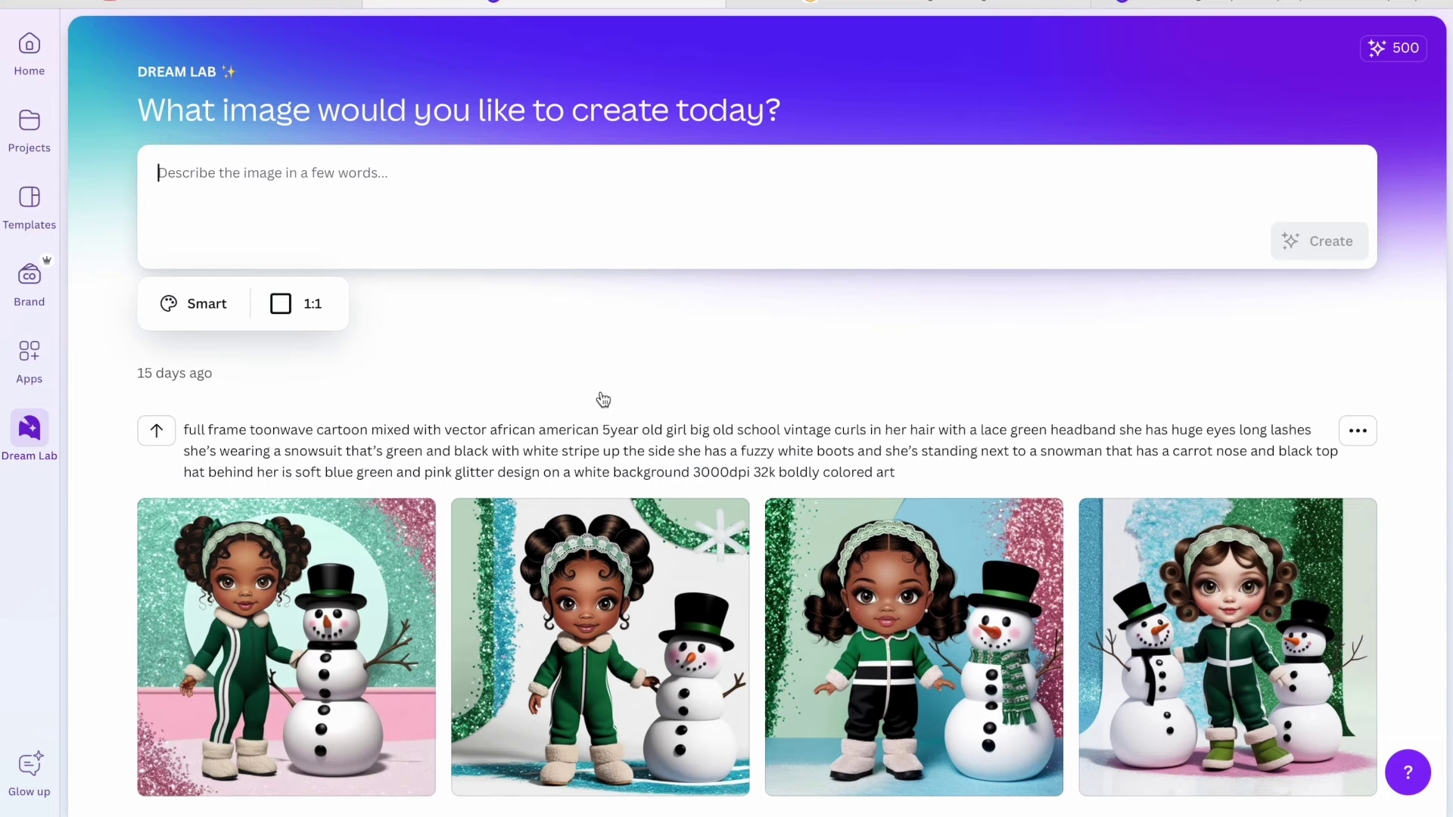
scroll(479, 452, "down", 3)
scroll(478, 452, "down", 2)
scroll(477, 446, "up", 5)
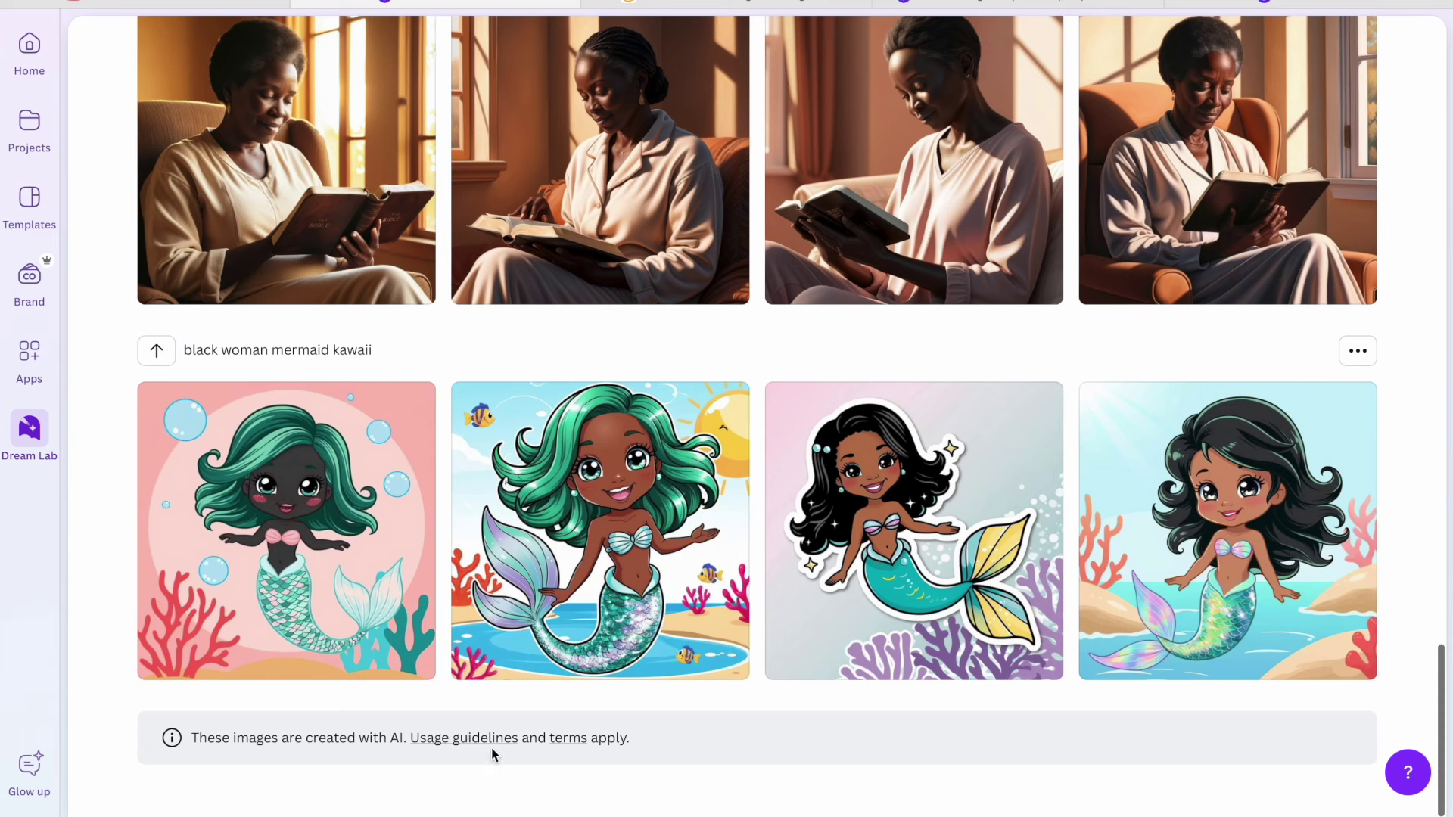
Open the terms for AI-created images and read through the rules on prohibited uses
left_click(567, 740)
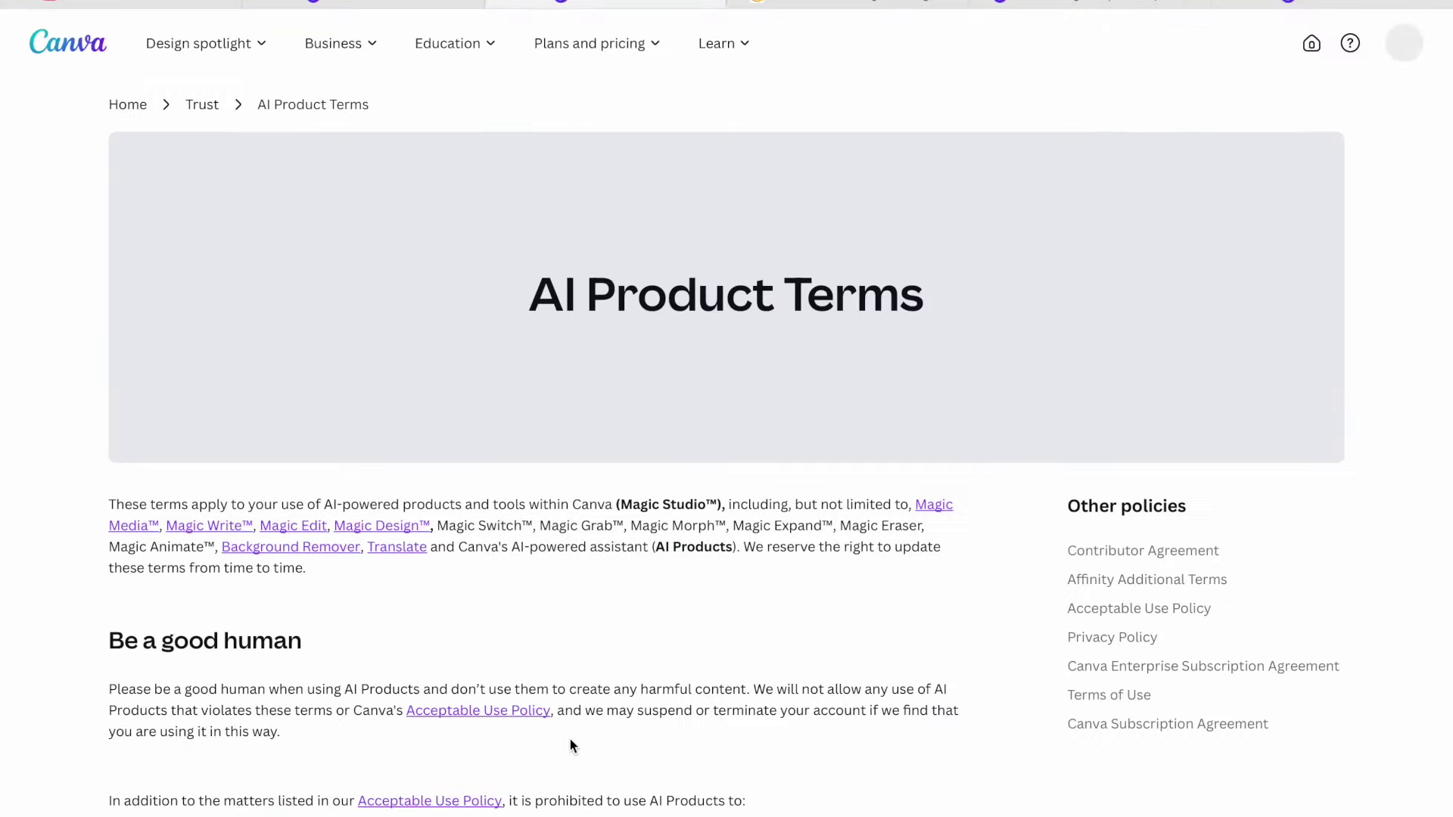
scroll(570, 742, "down", 2)
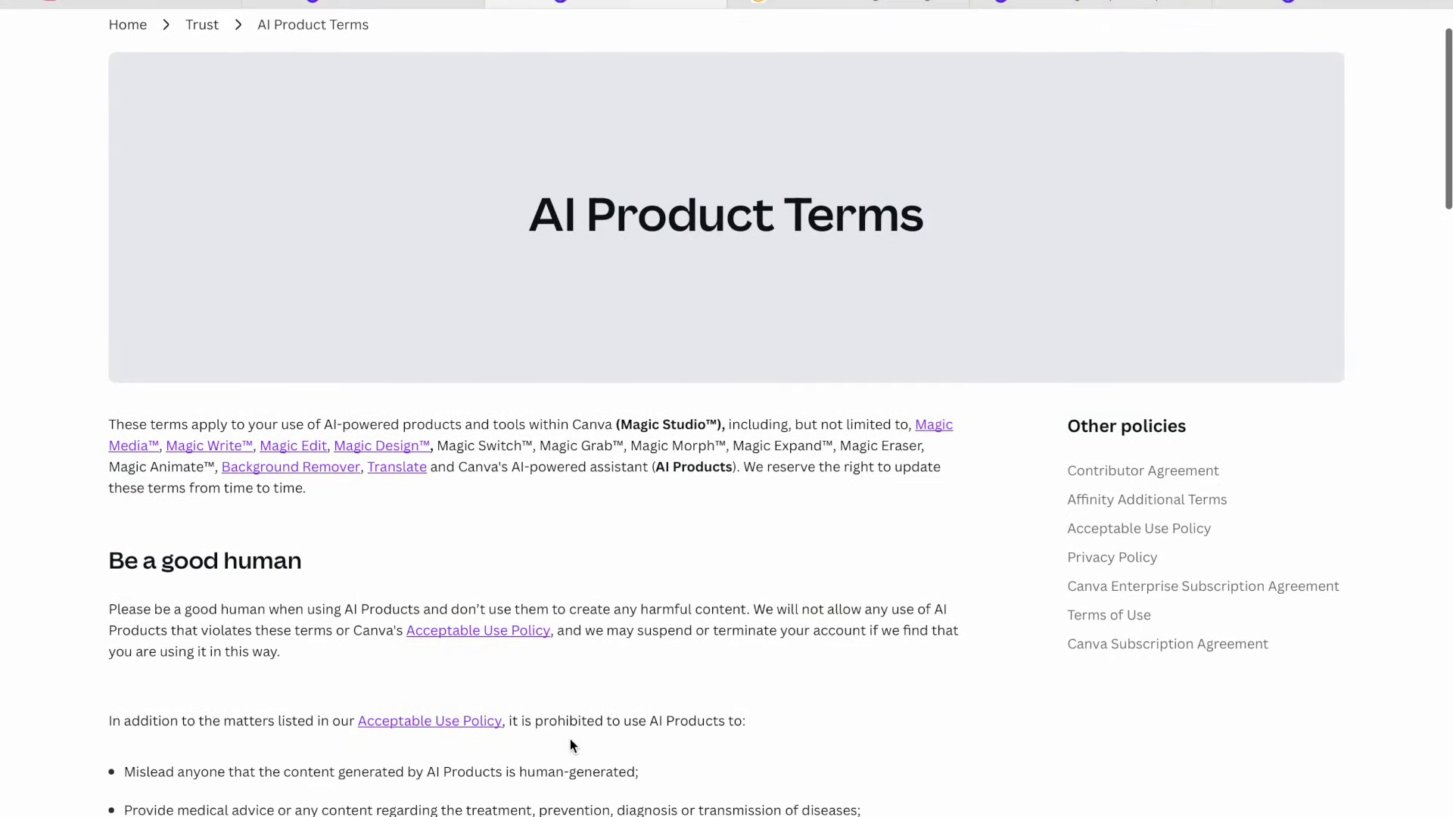
scroll(570, 739, "up", 2)
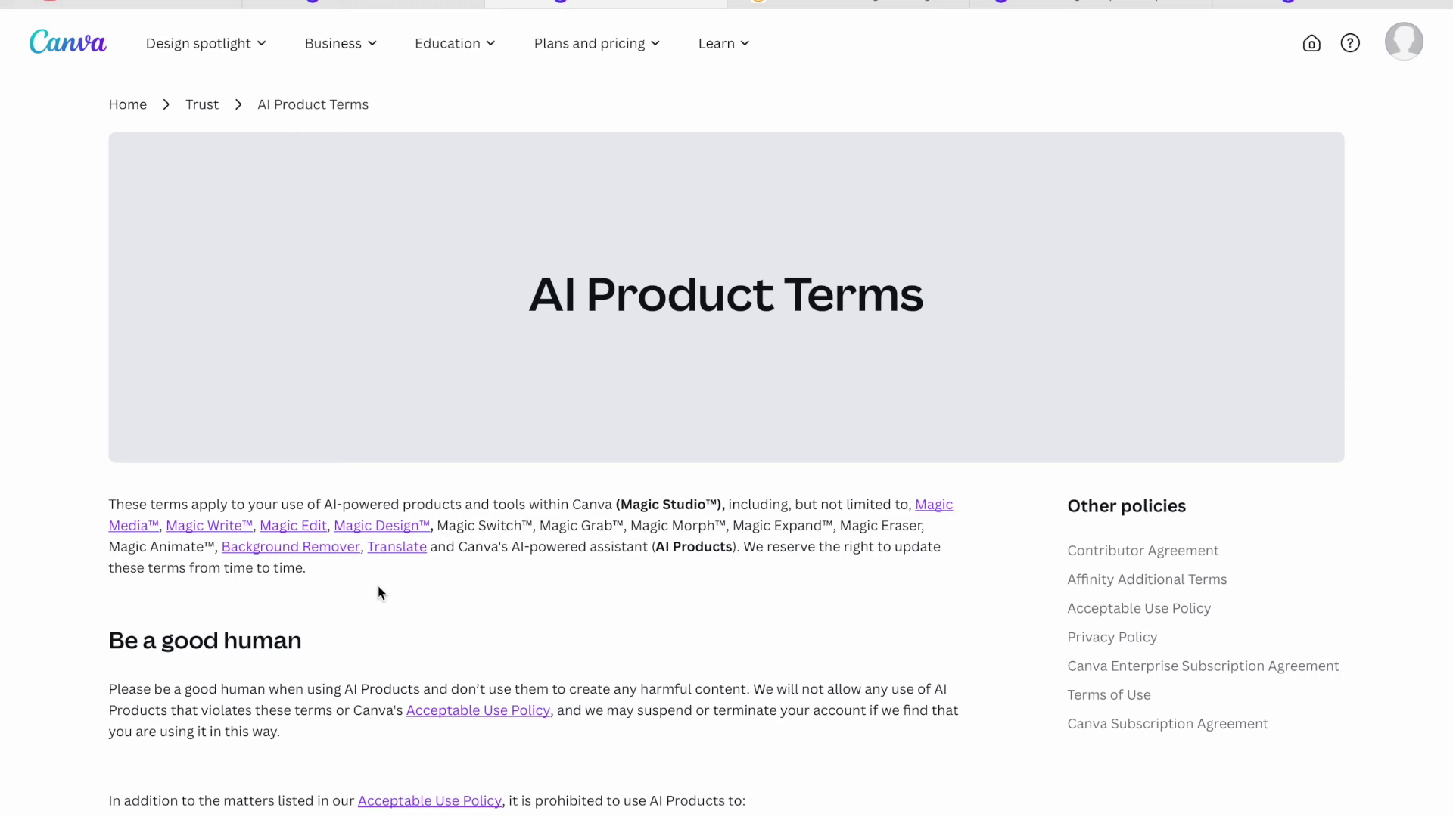
scroll(379, 589, "down", 1)
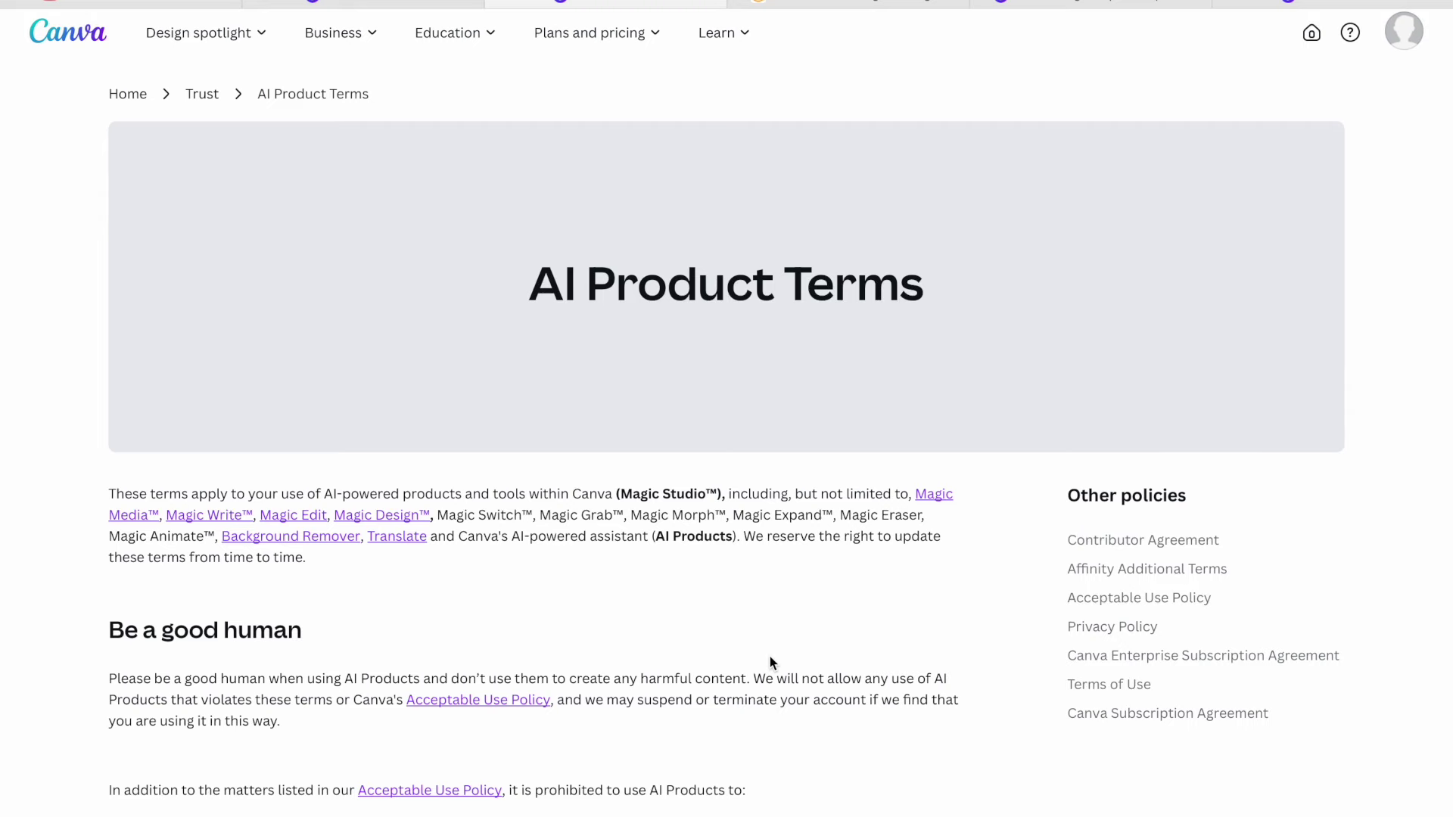
scroll(955, 307, "down", 5)
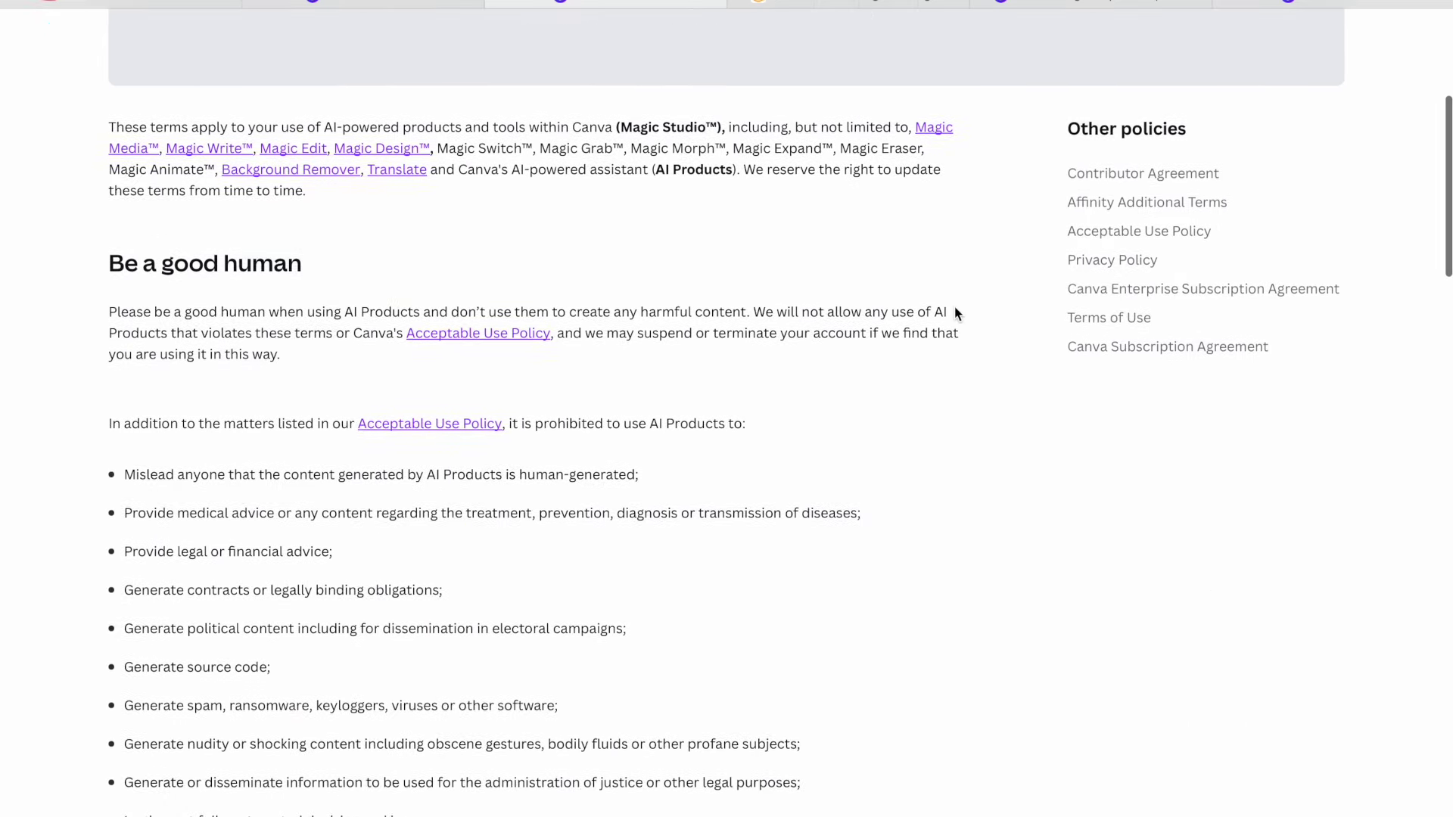
scroll(955, 306, "down", 7)
Read the legal notice, highlighting the passages on responsibility for input and output, ownership, and disclosing AI-generated content
left_click_drag(108, 329, 569, 333)
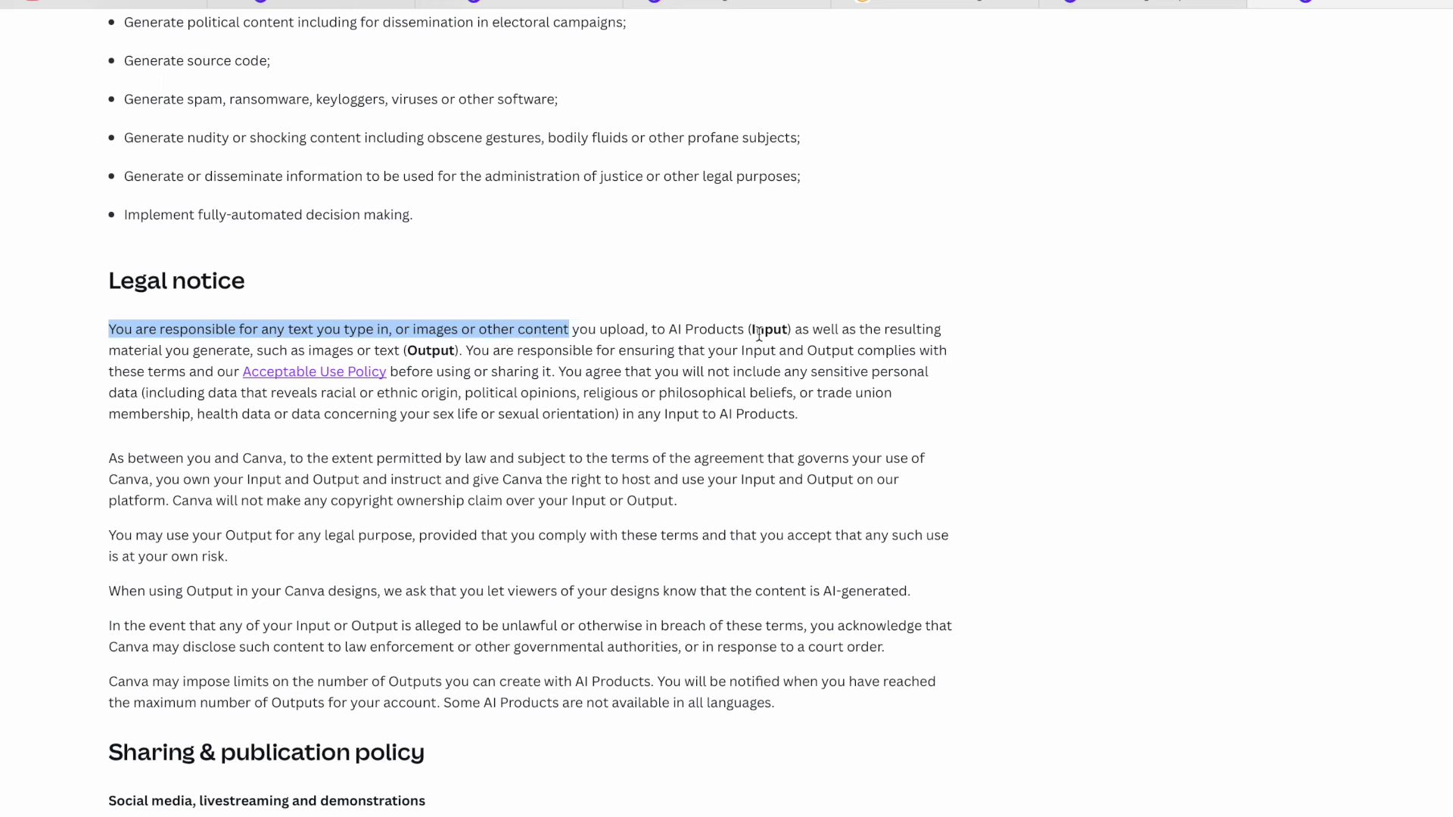
left_click_drag(904, 332, 463, 352)
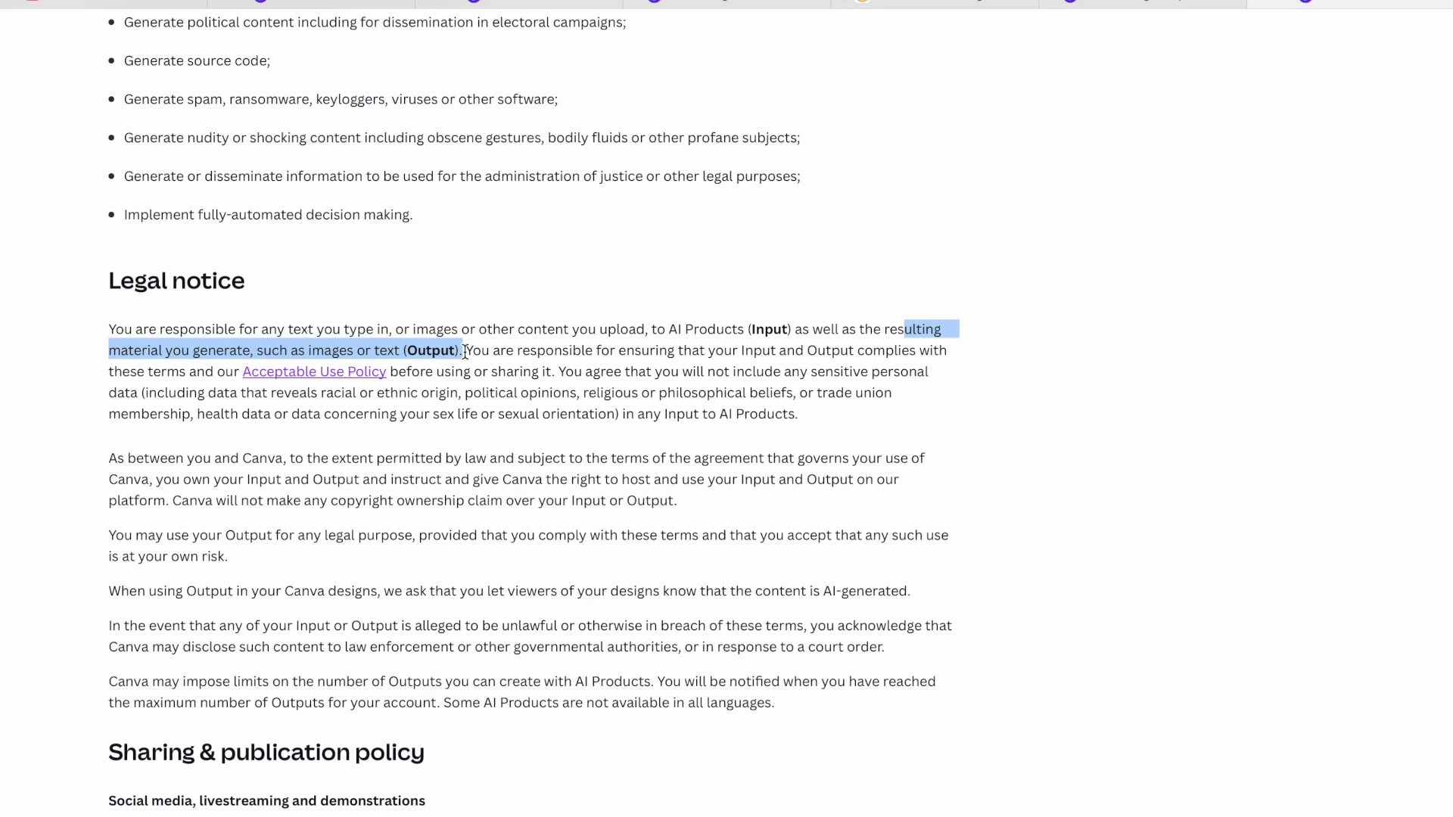
scroll(435, 498, "down", 1)
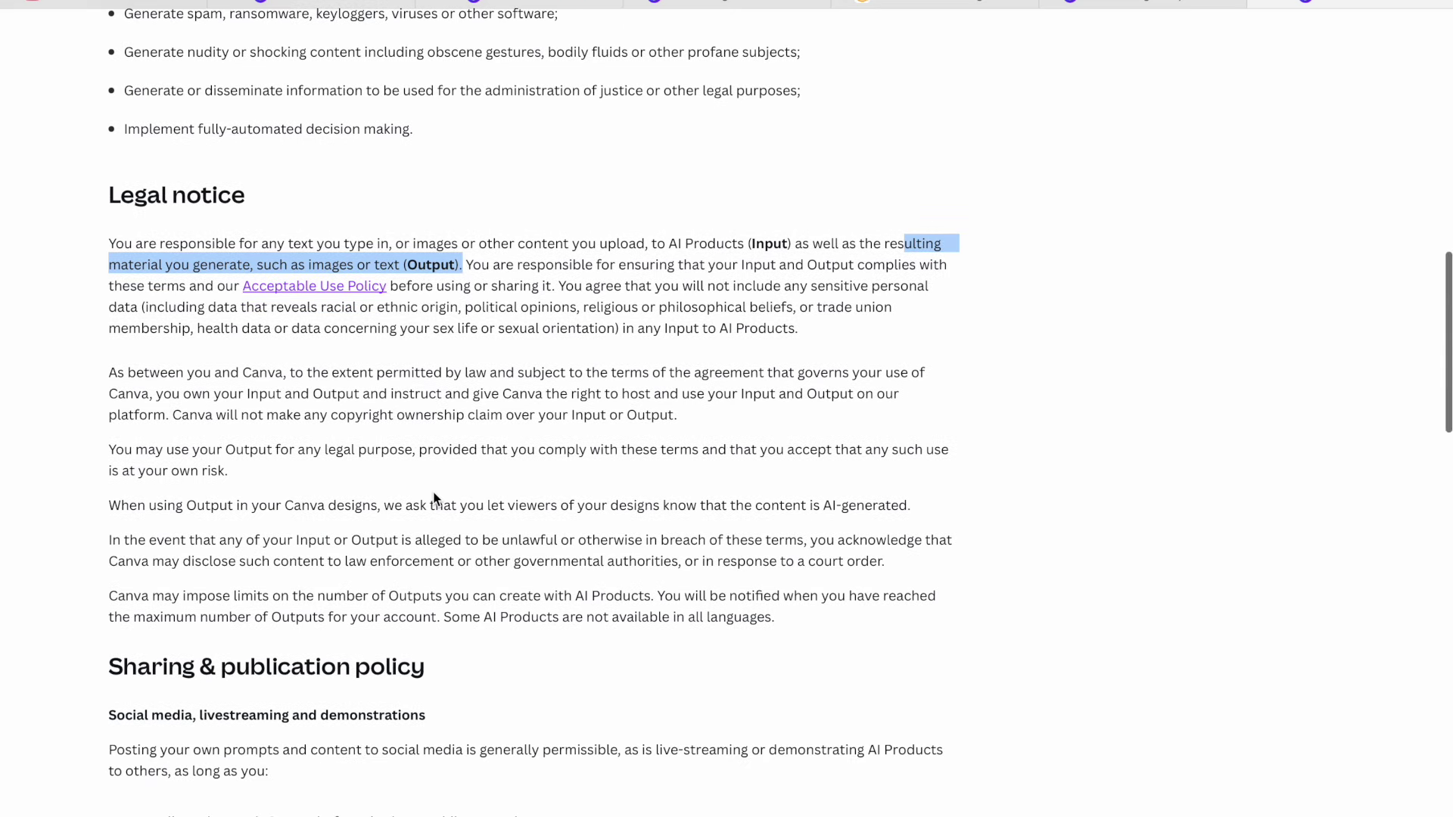
left_click_drag(125, 373, 347, 378)
left_click_drag(191, 393, 517, 403)
left_click_drag(722, 395, 615, 425)
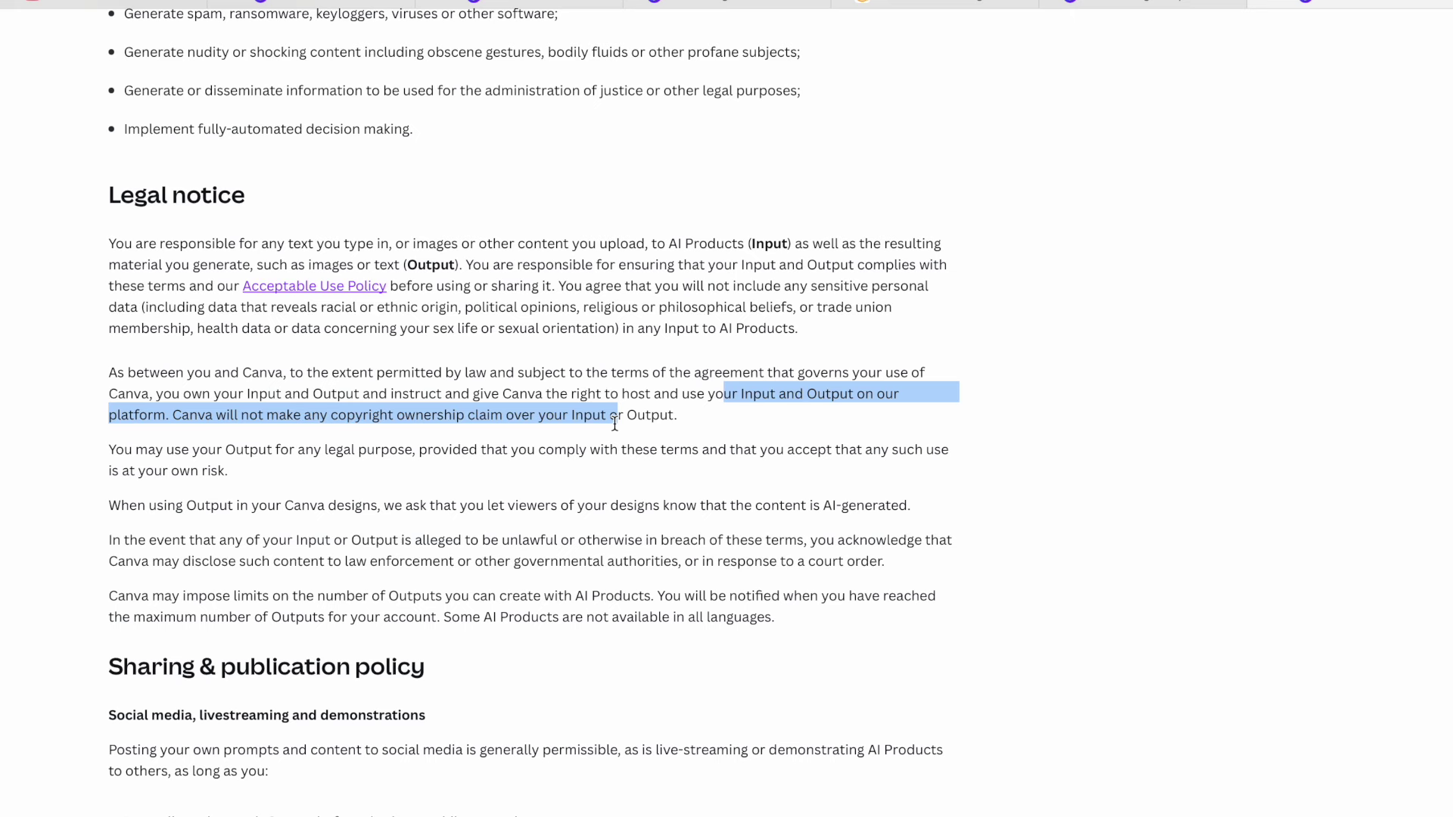
left_click_drag(386, 493, 519, 517)
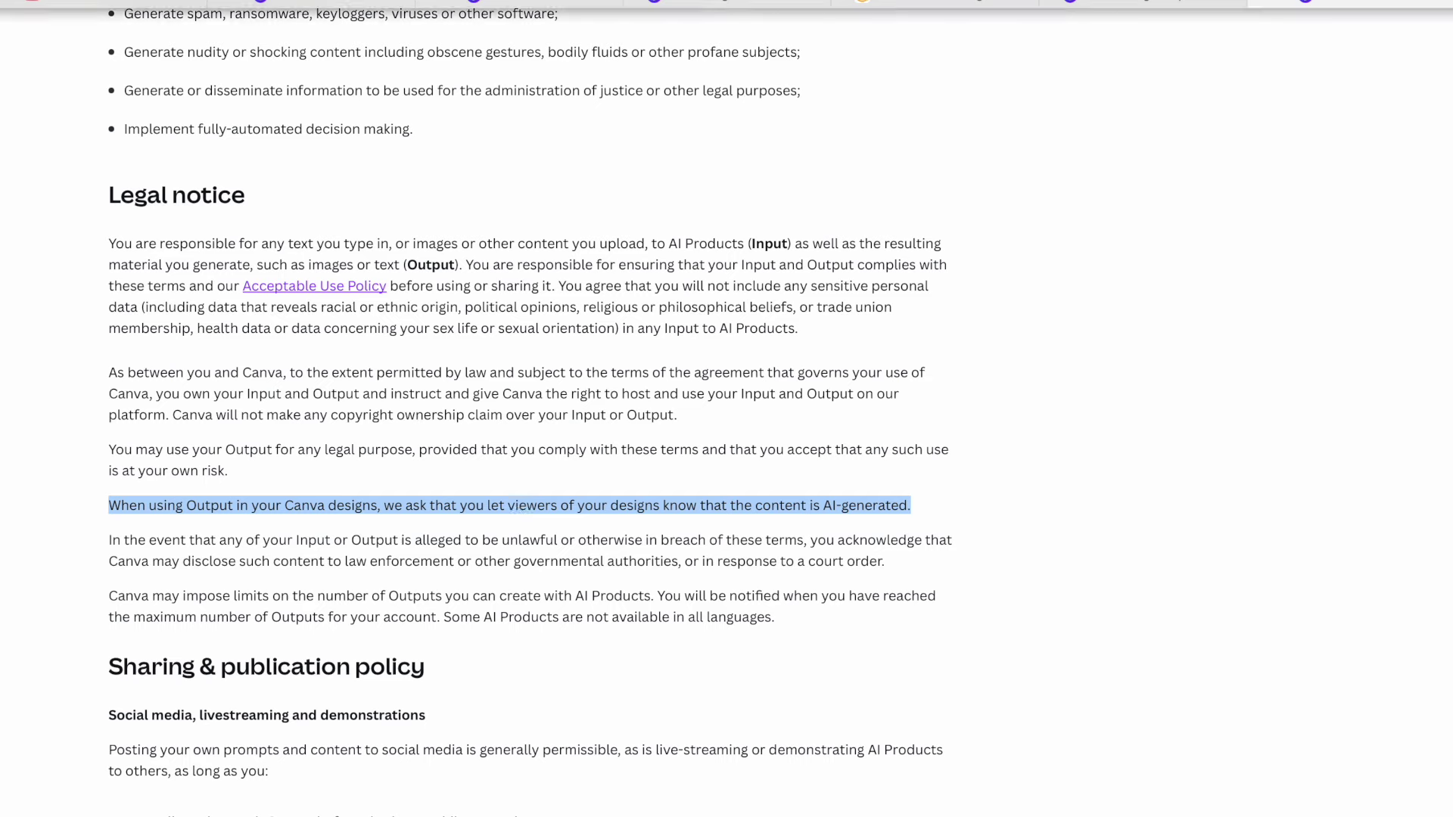
scroll(1147, 407, "down", 1)
scroll(1147, 407, "down", 1)
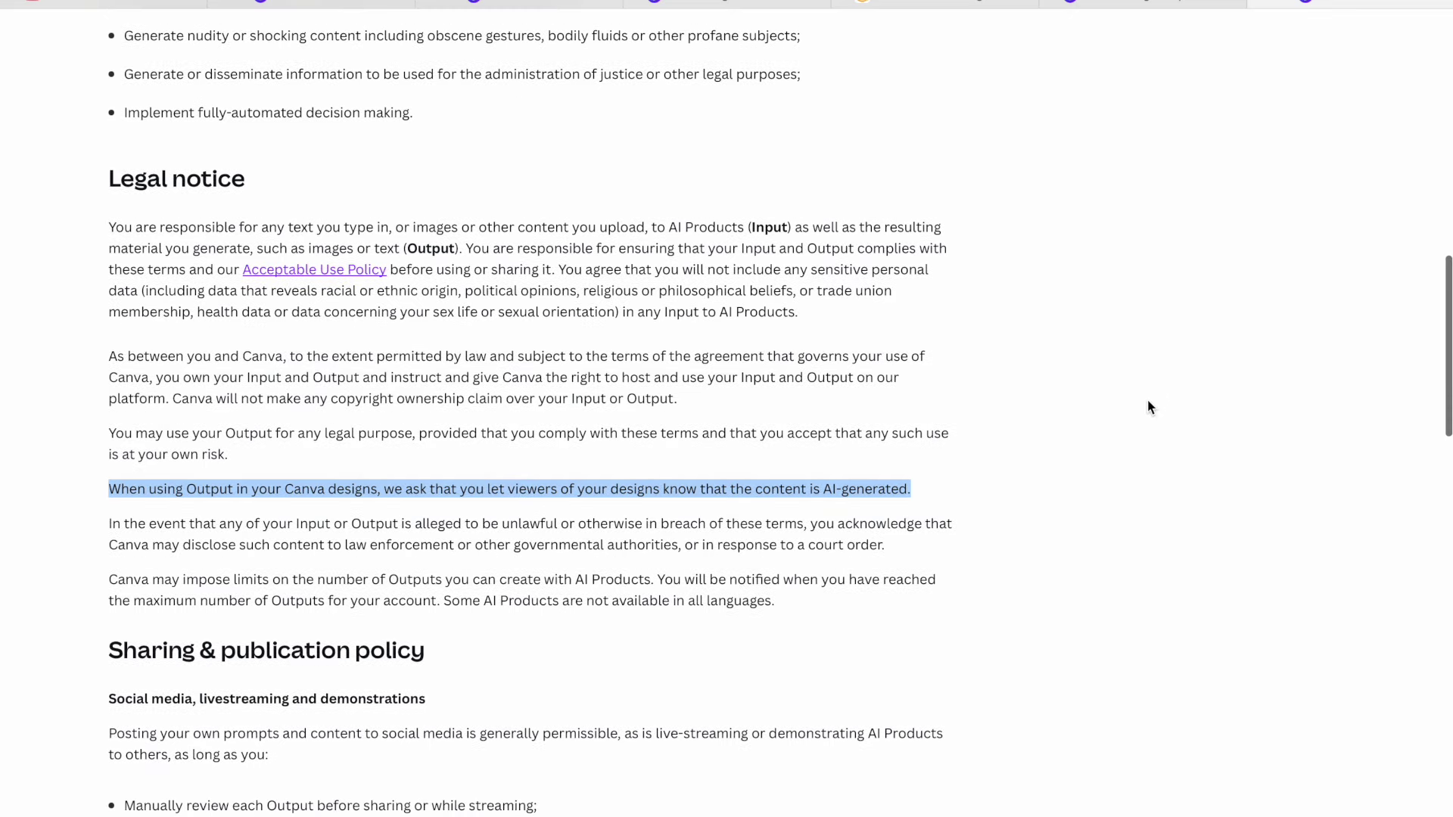
scroll(1147, 407, "down", 2)
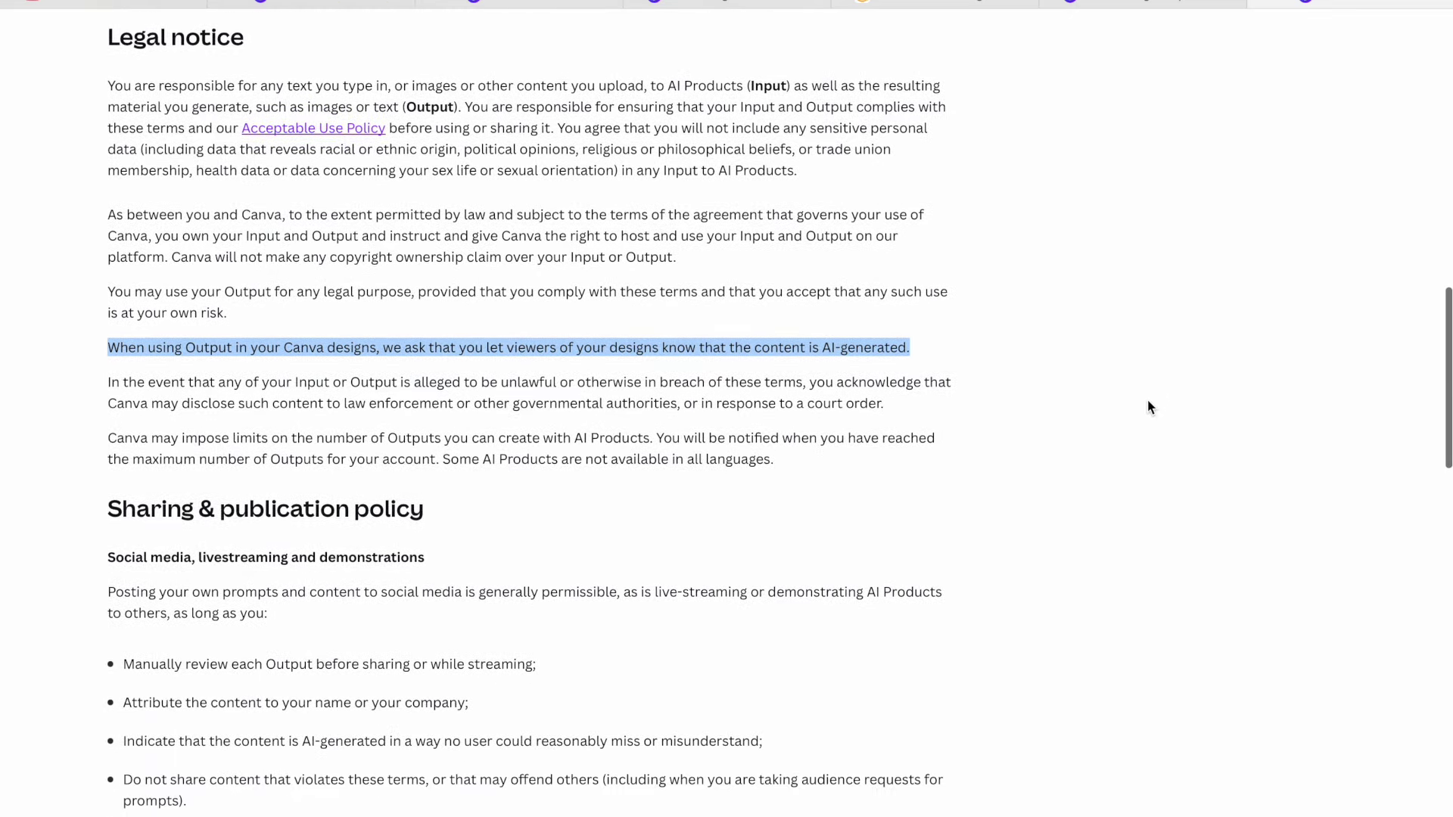
Review the prohibited uses and the sharing and publication policy, and return to the Dream Lab prompt
scroll(1148, 407, "up", 15)
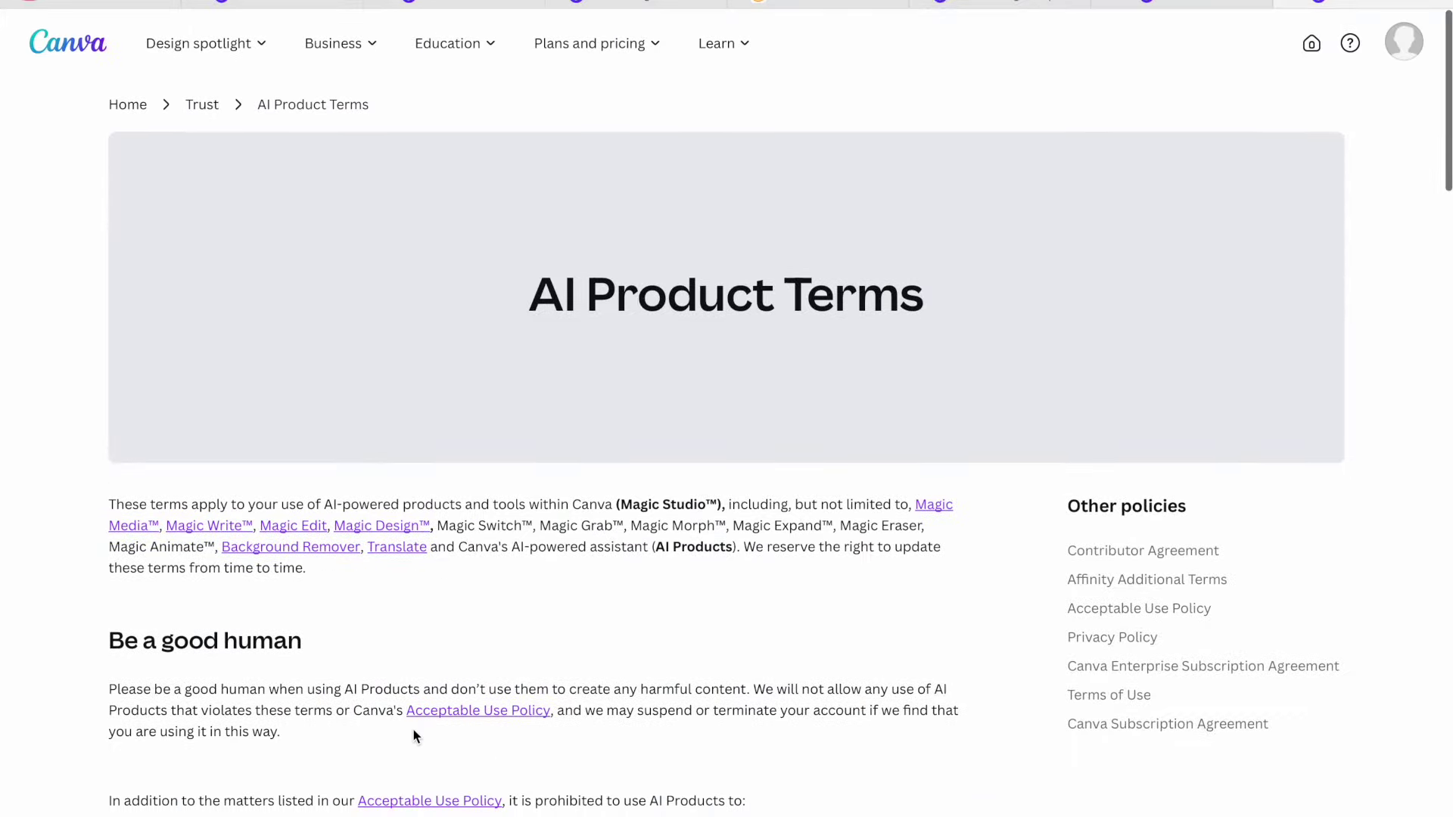
scroll(414, 734, "down", 1)
scroll(413, 729, "down", 5)
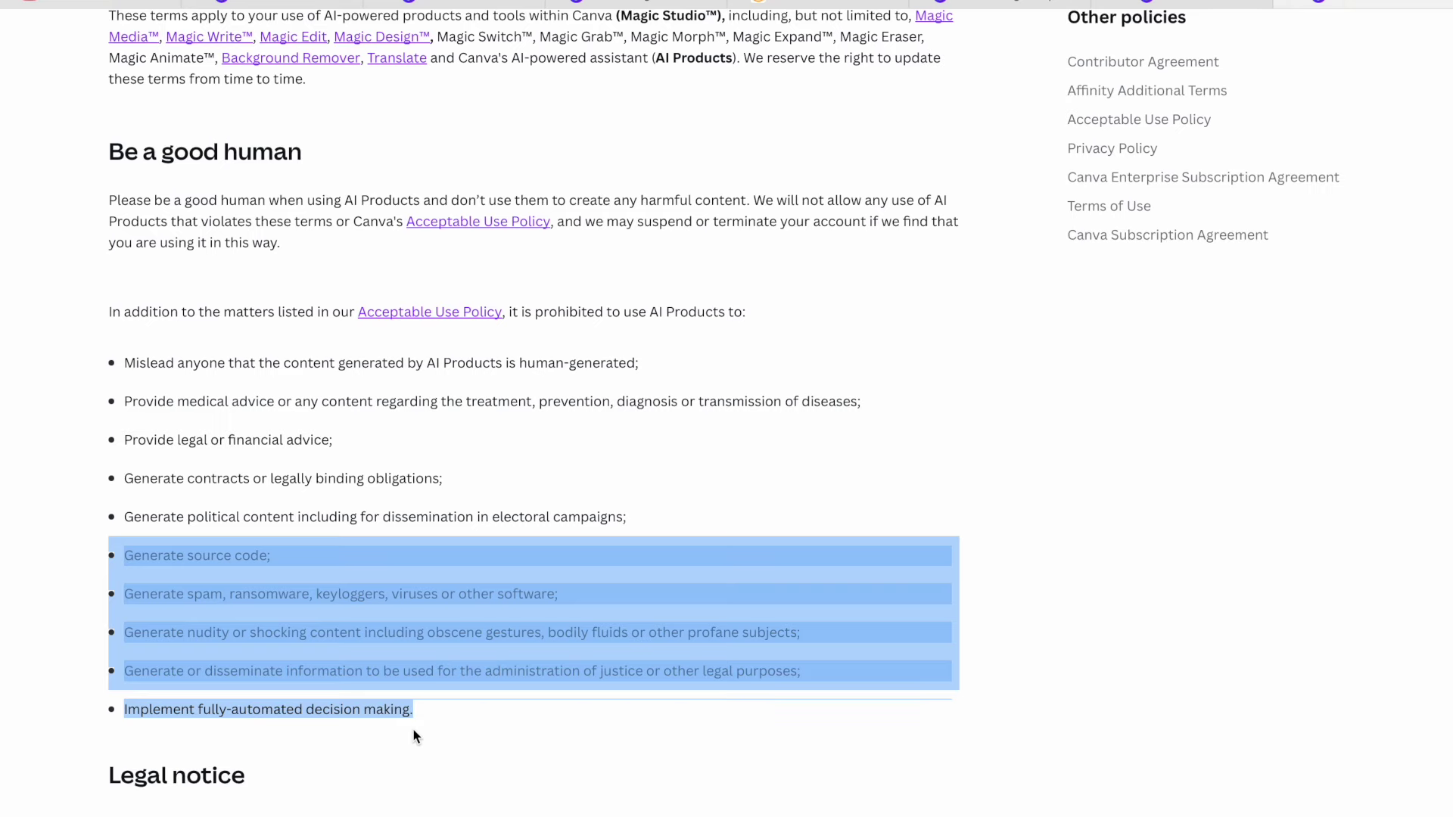
scroll(413, 729, "down", 10)
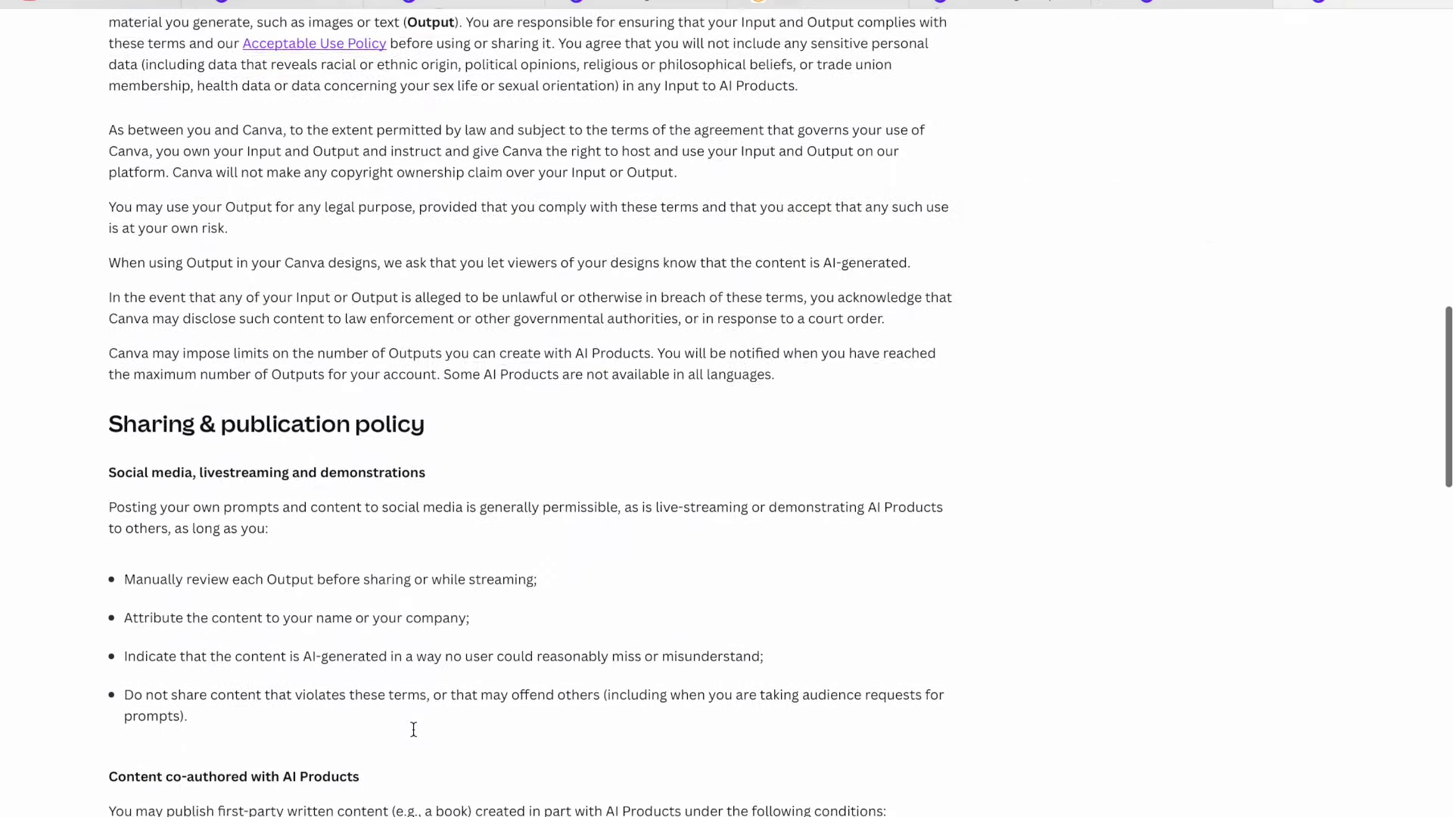
left_click(311, 3)
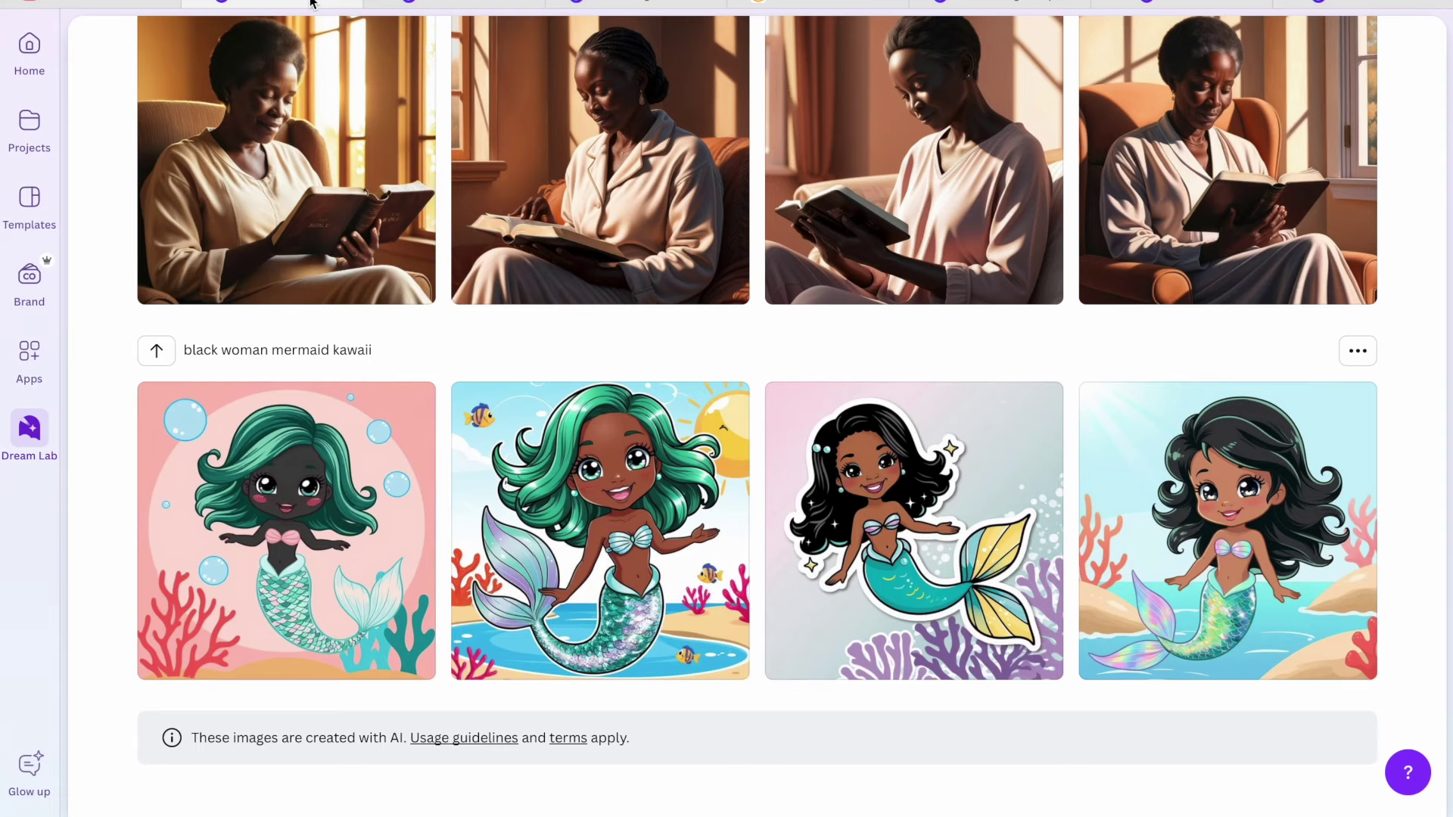
scroll(250, 179, "up", 15)
Generate images in Dream Lab from the prompt "a black girl astronaut" and inspect the generated set
left_click(250, 178)
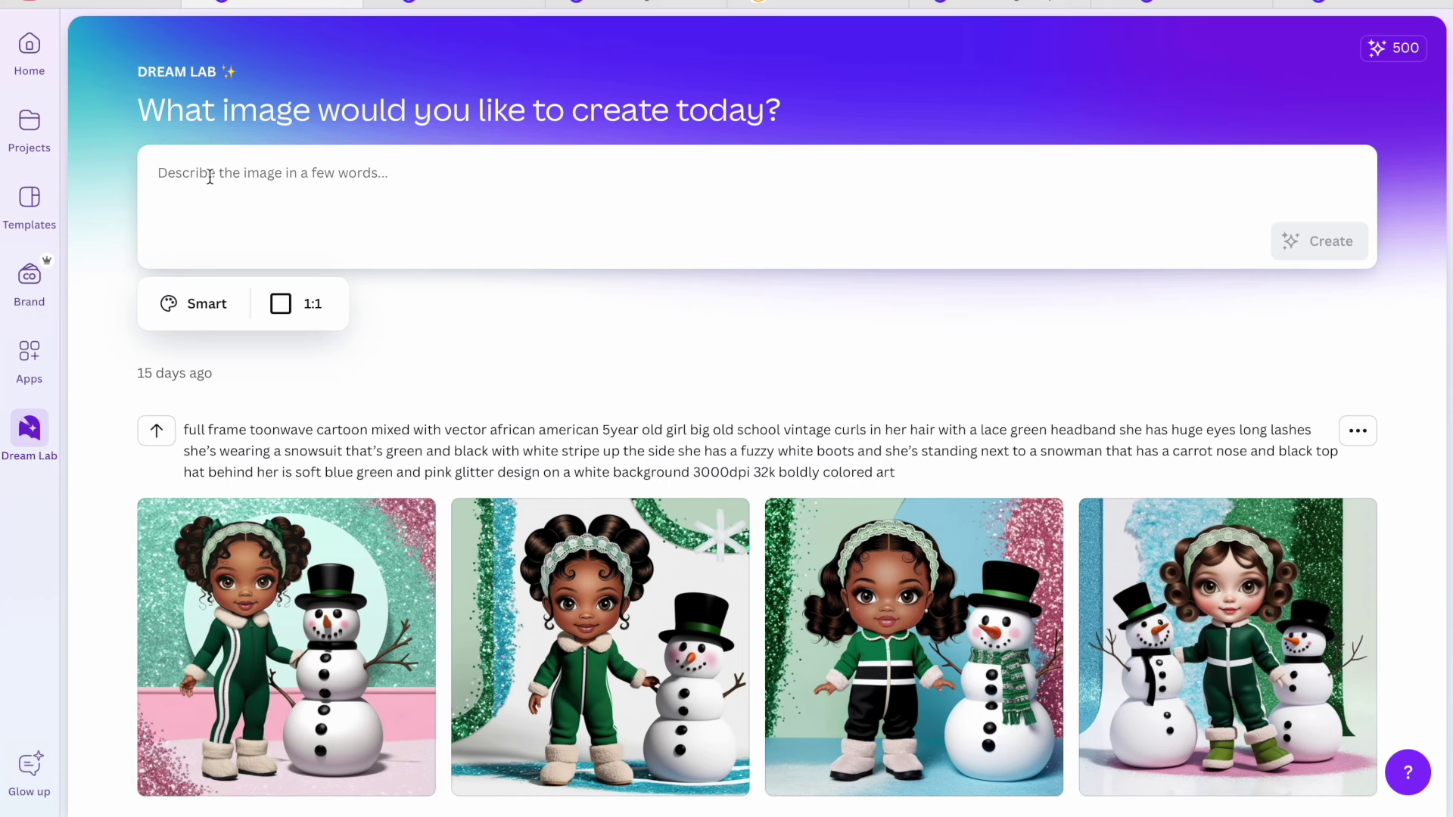
type("a black girl ast")
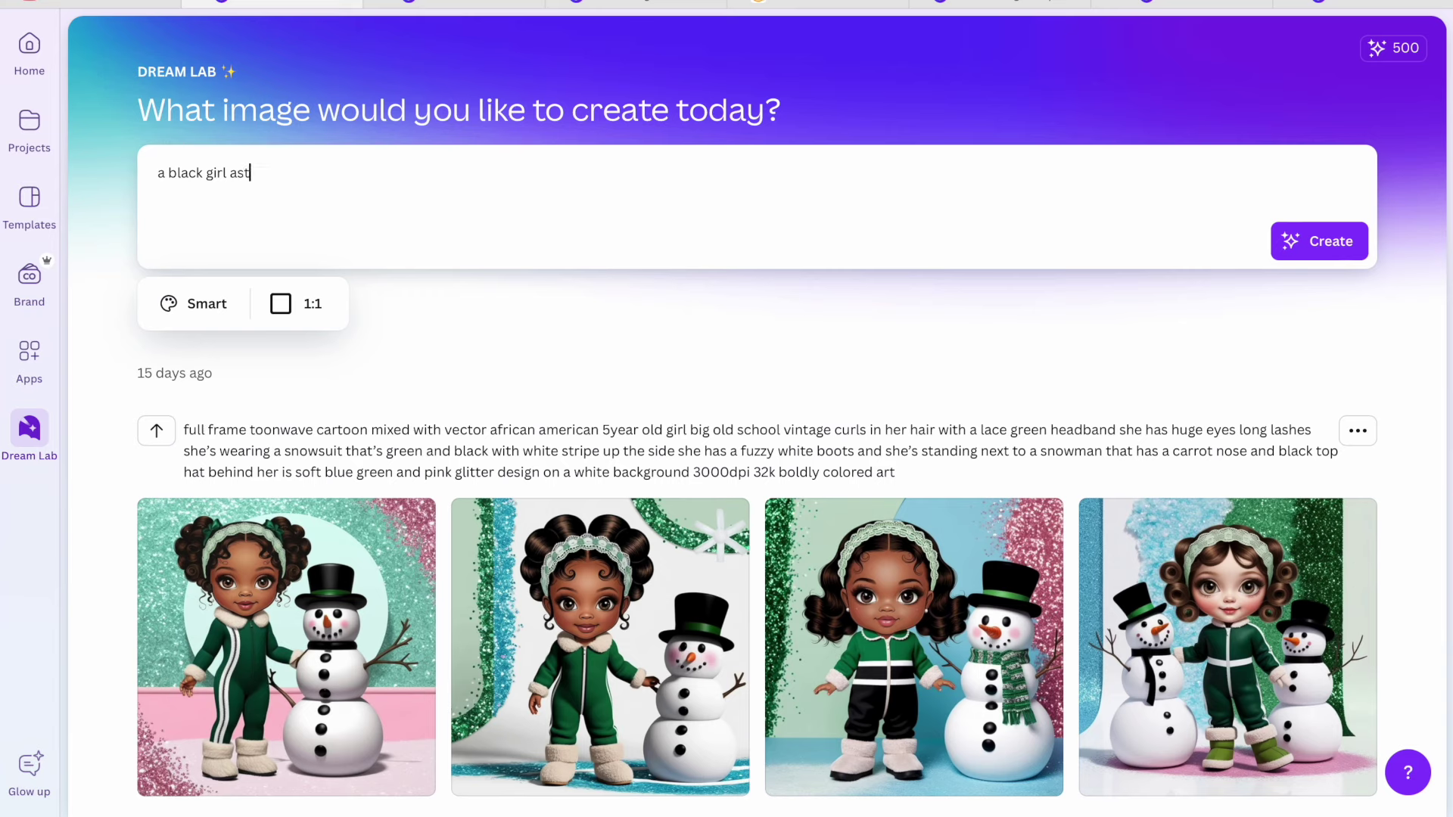
type("onaut")
left_click(1333, 252)
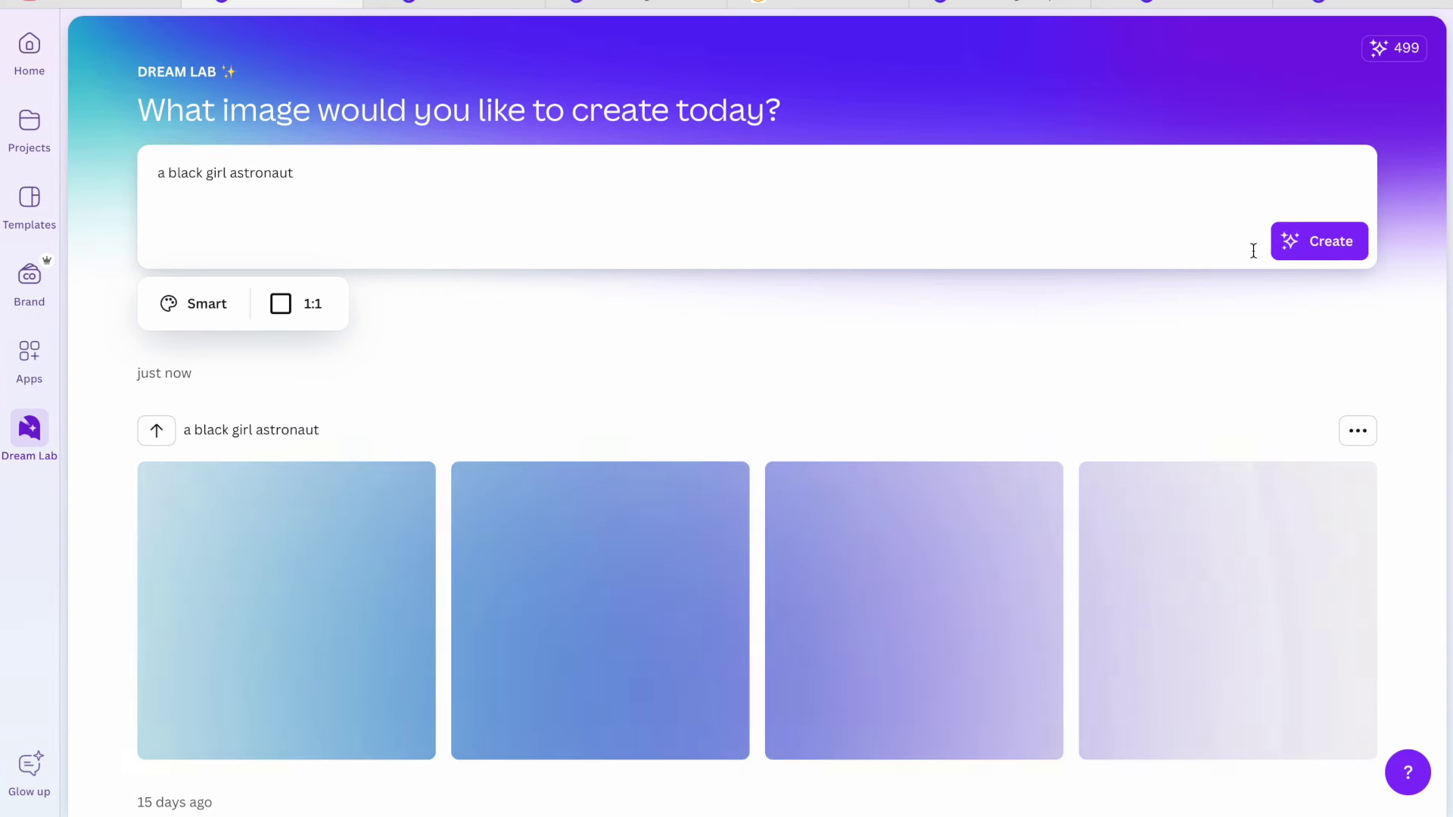
mouse_move(305, 472)
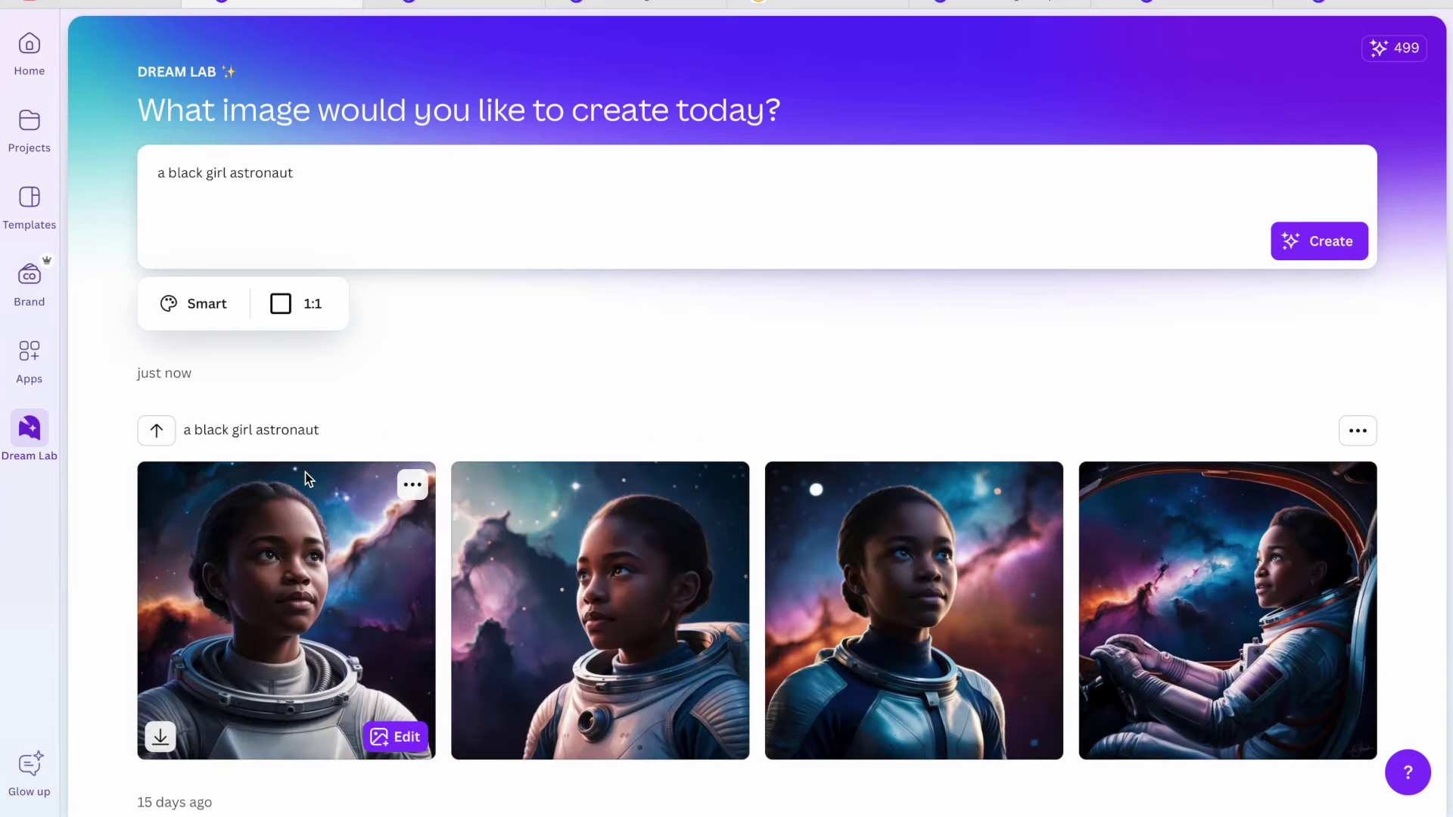
scroll(305, 472, "down", 1)
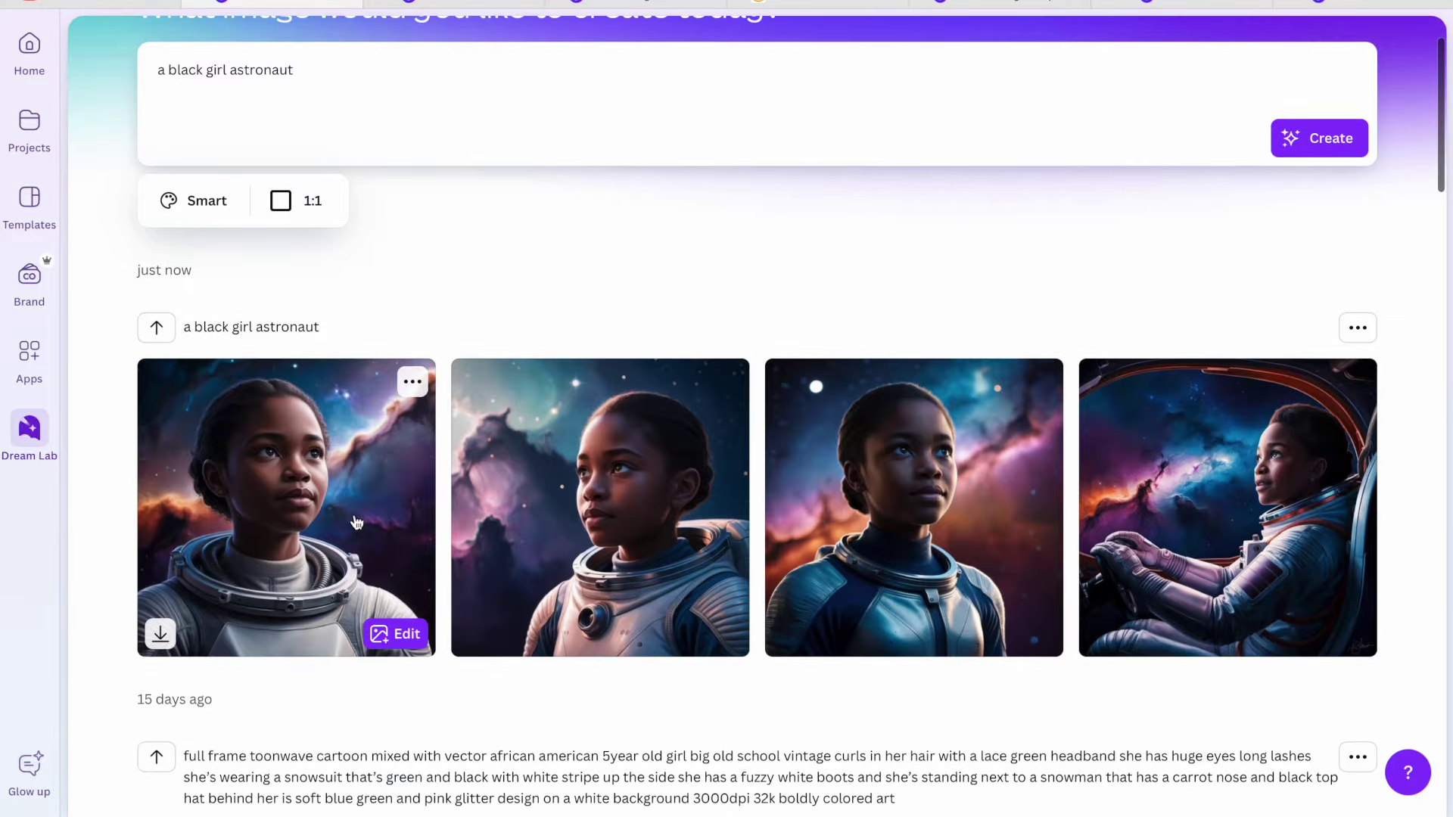
scroll(749, 451, "up", 1)
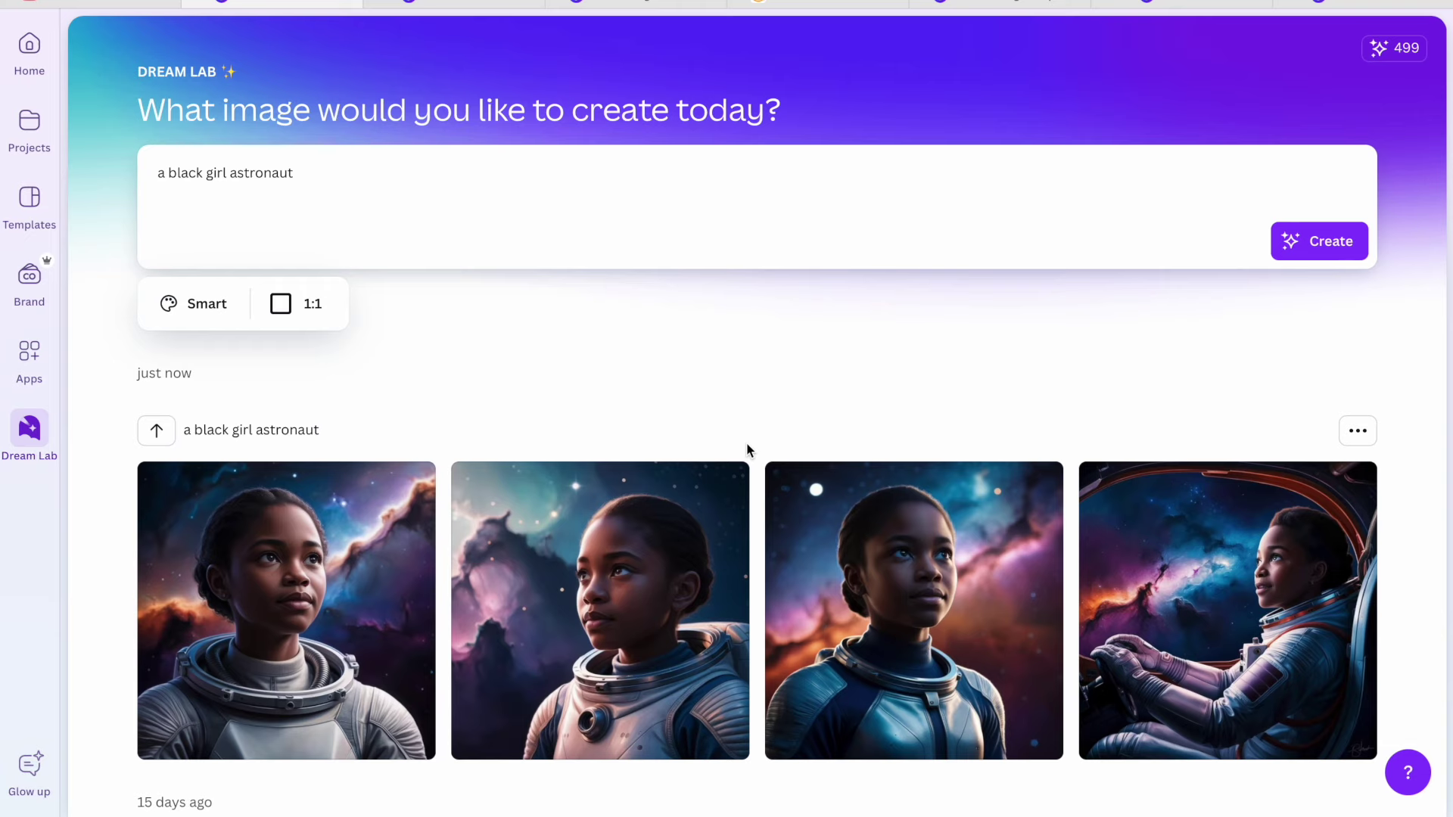
Delete the "a black girl astronaut" generation
left_click(1357, 430)
left_click(1242, 491)
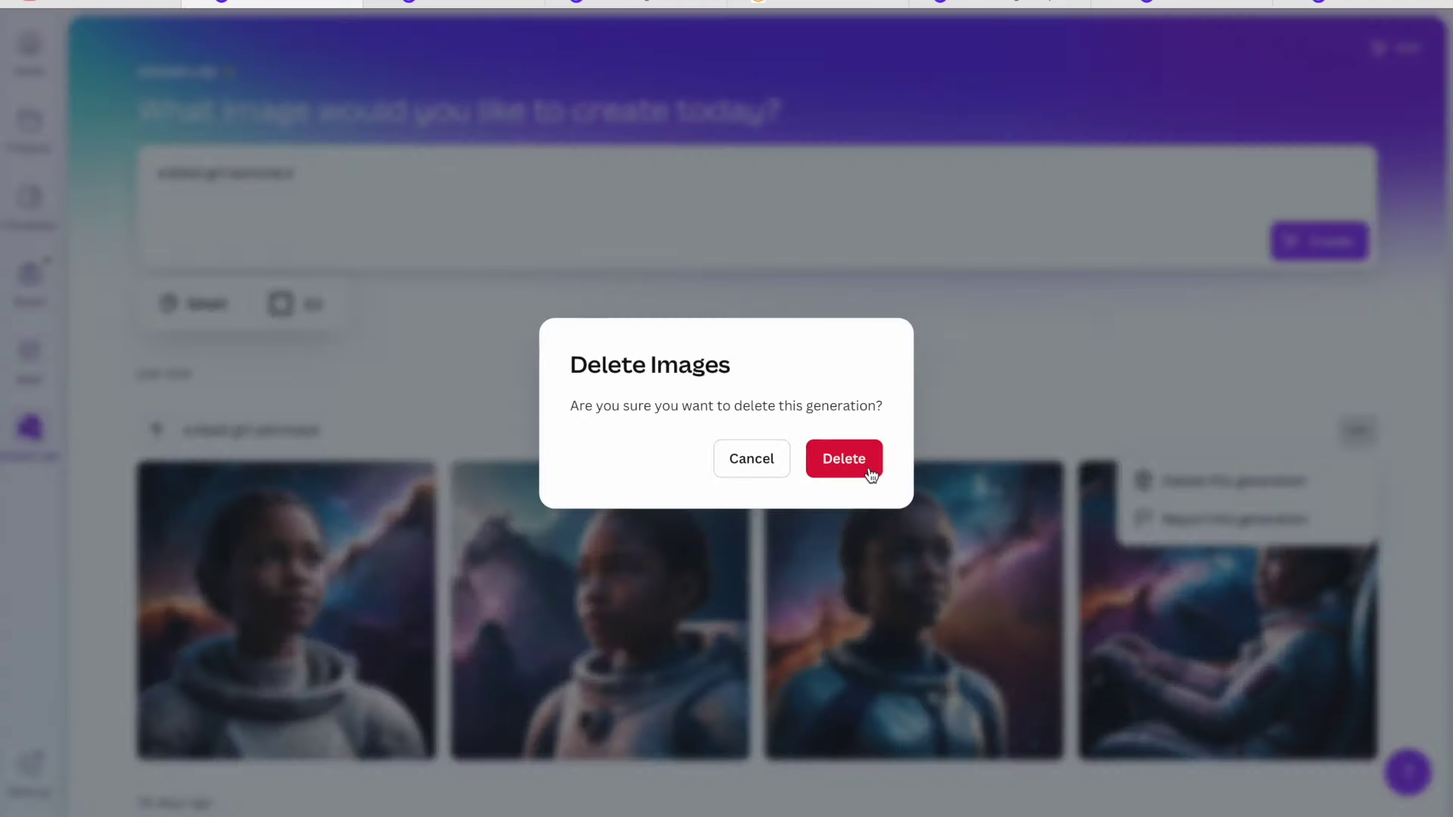
left_click(870, 472)
Generate images from the prompt "a cartoon mixed with vector african american 5 year old girl astronaut"
type("a ca")
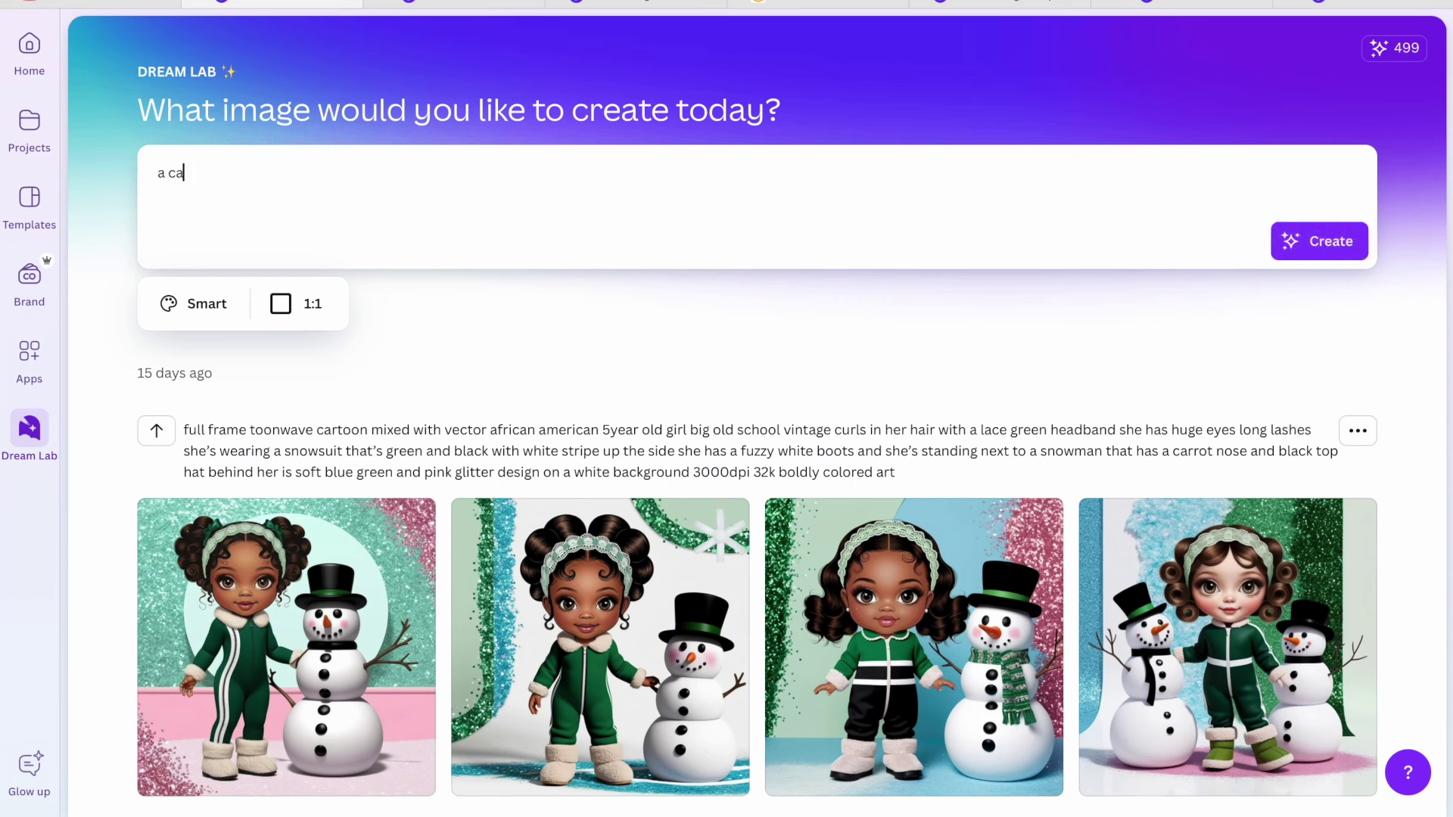
type("rtoon mixed with vector af")
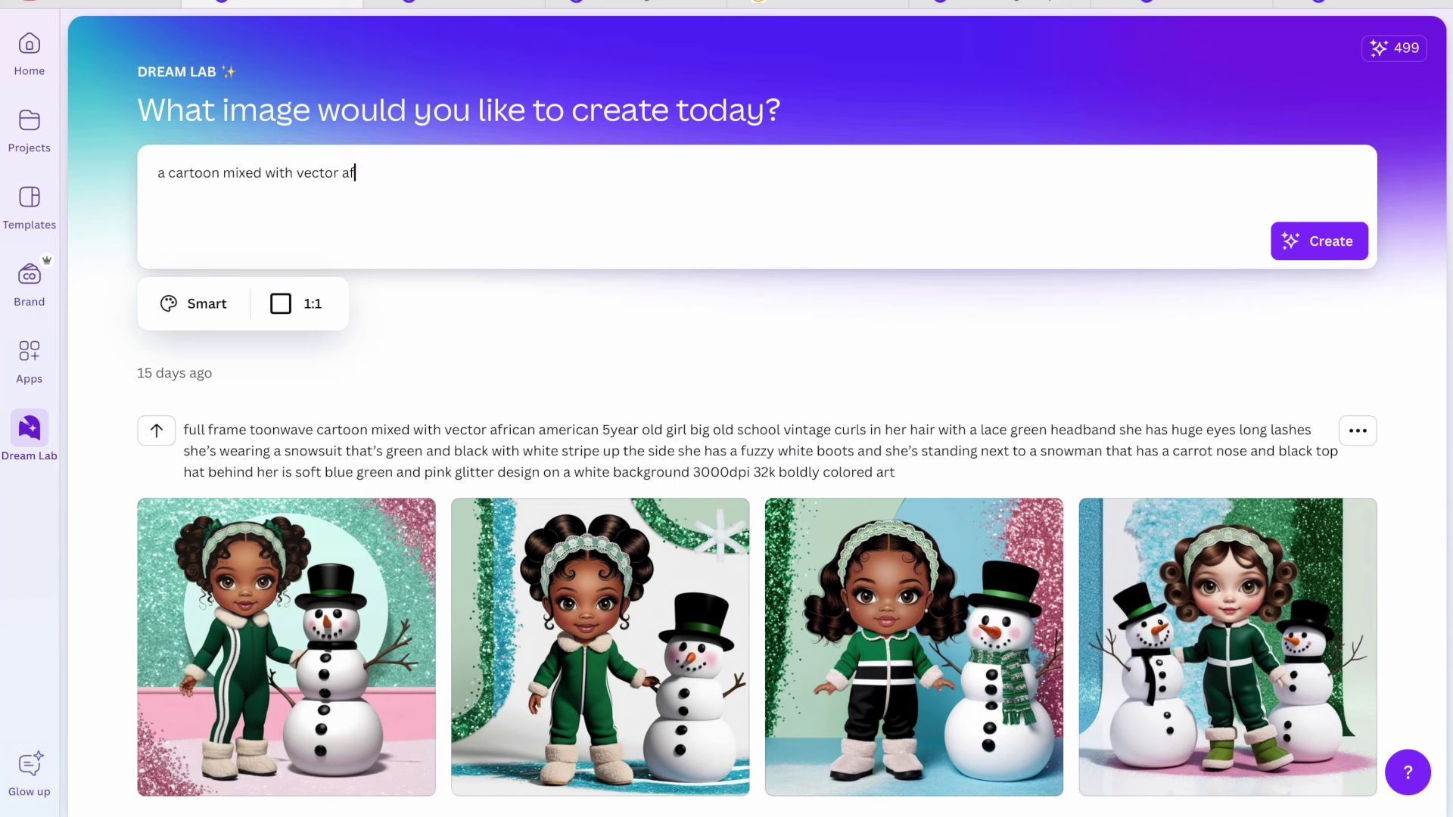
type("rican american 5 year old gi")
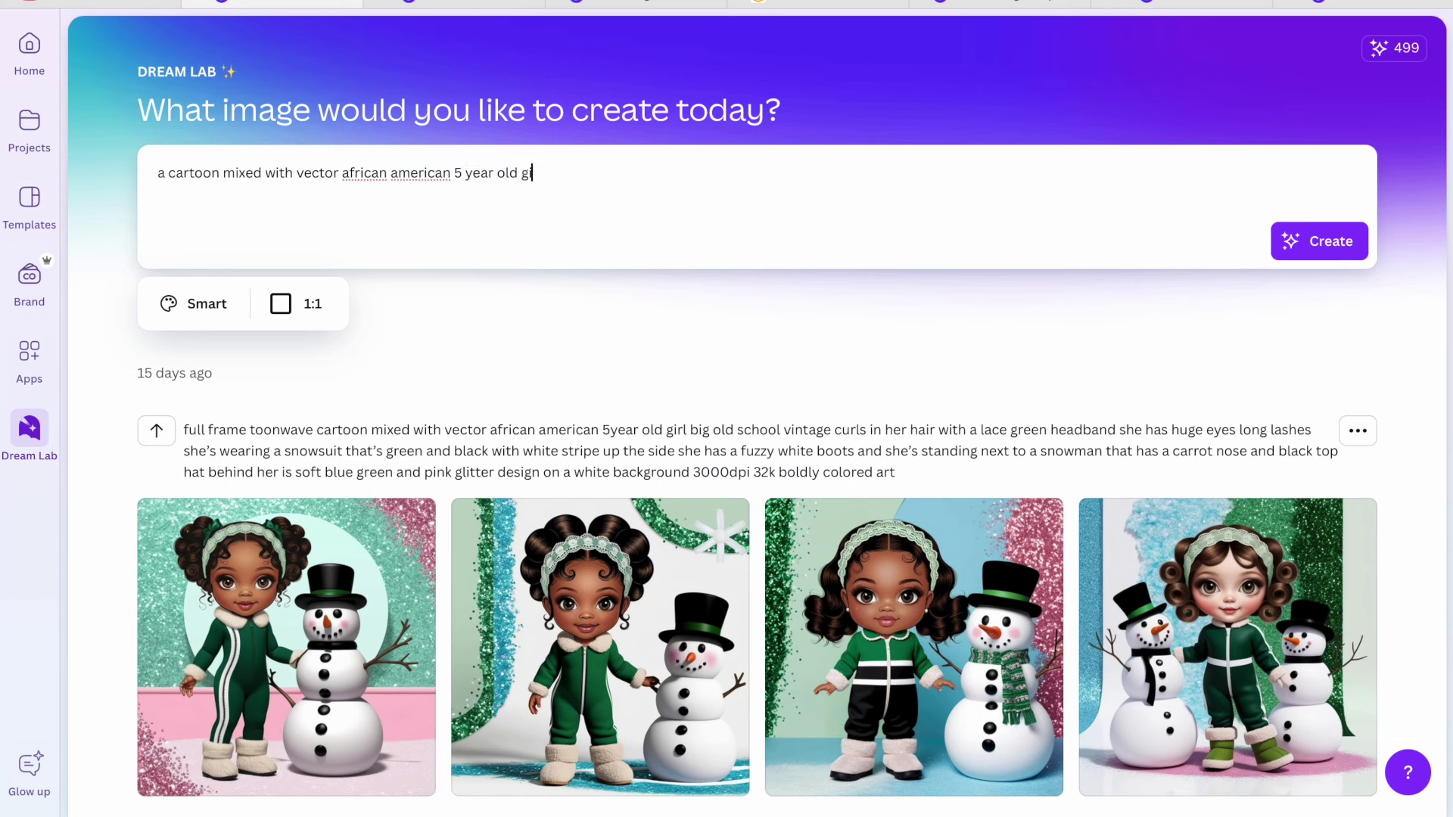
type("rl astronaut")
left_click(1330, 254)
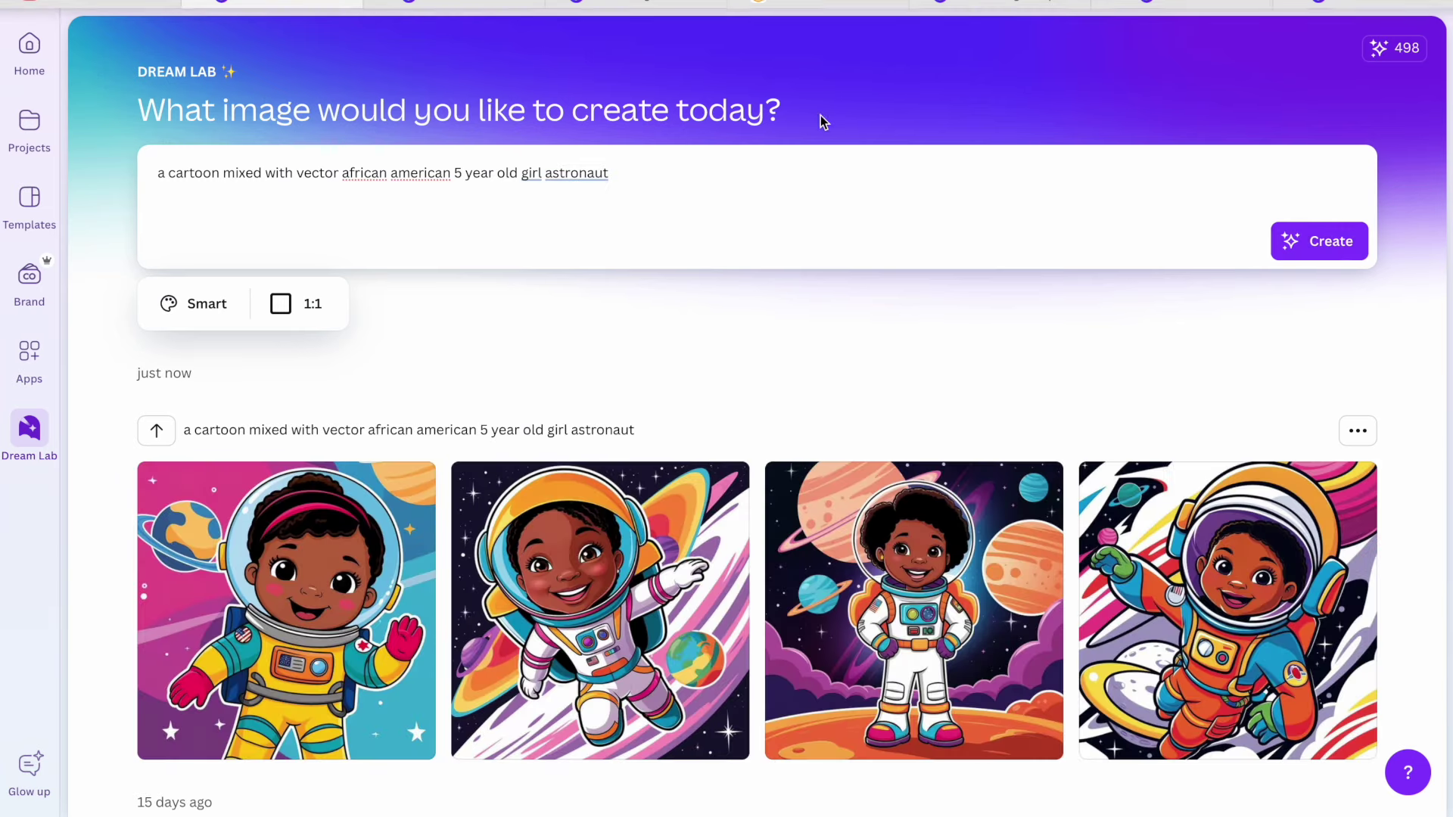
mouse_move(624, 668)
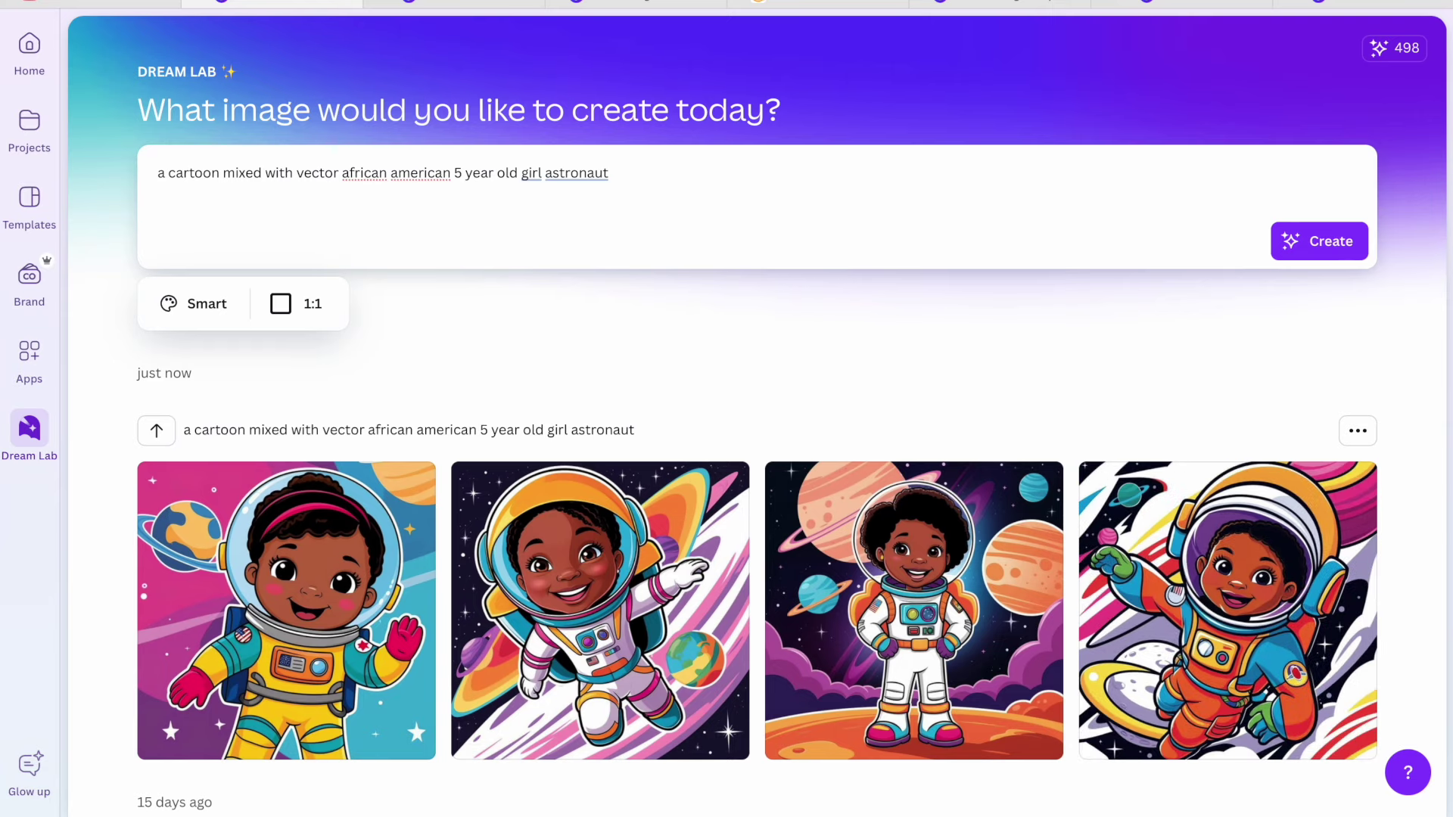
Inspect each of the four generated astronaut images in its enlarged preview and close the preview
mouse_move(296, 543)
mouse_move(1143, 592)
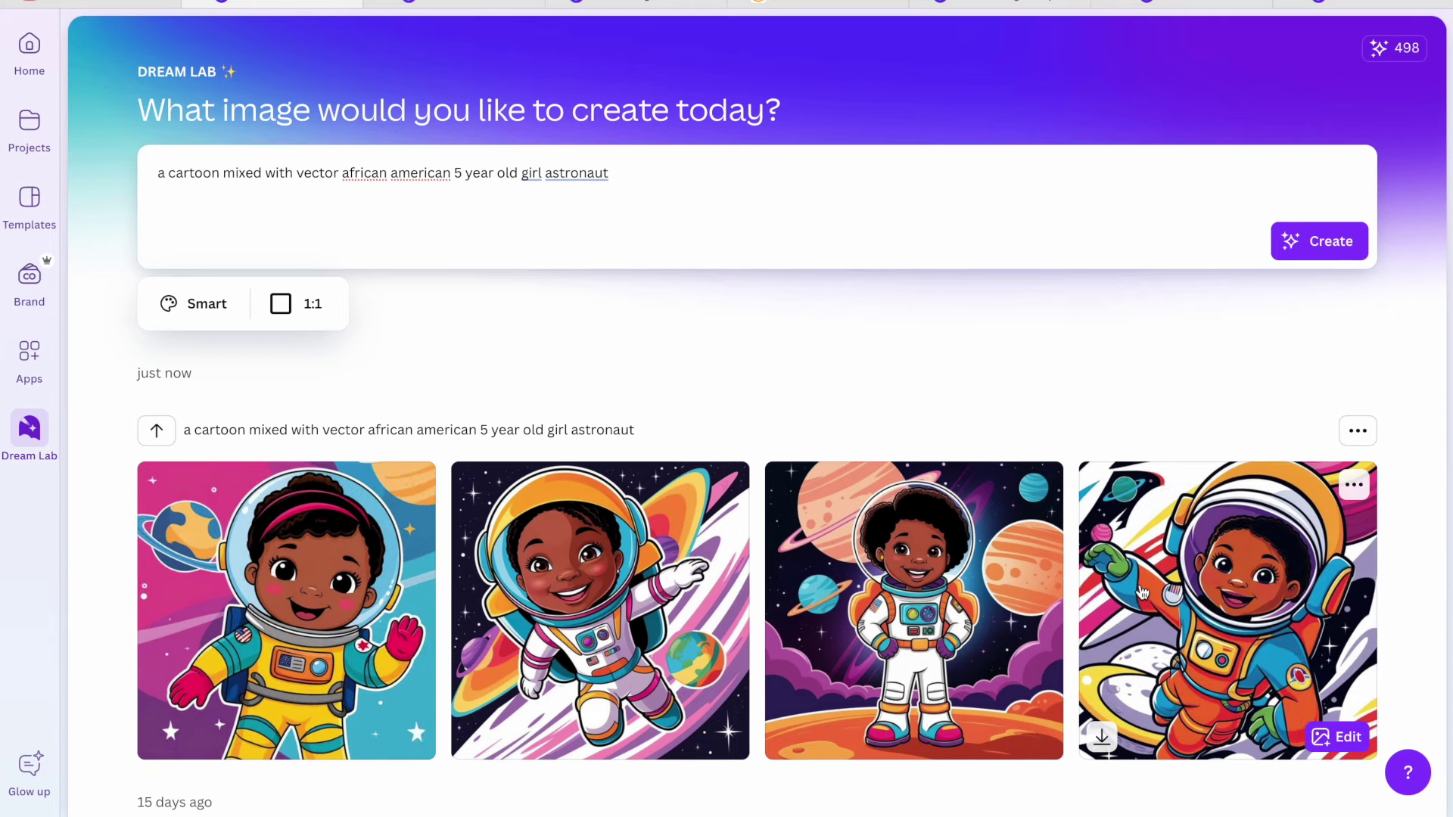
left_click(290, 545)
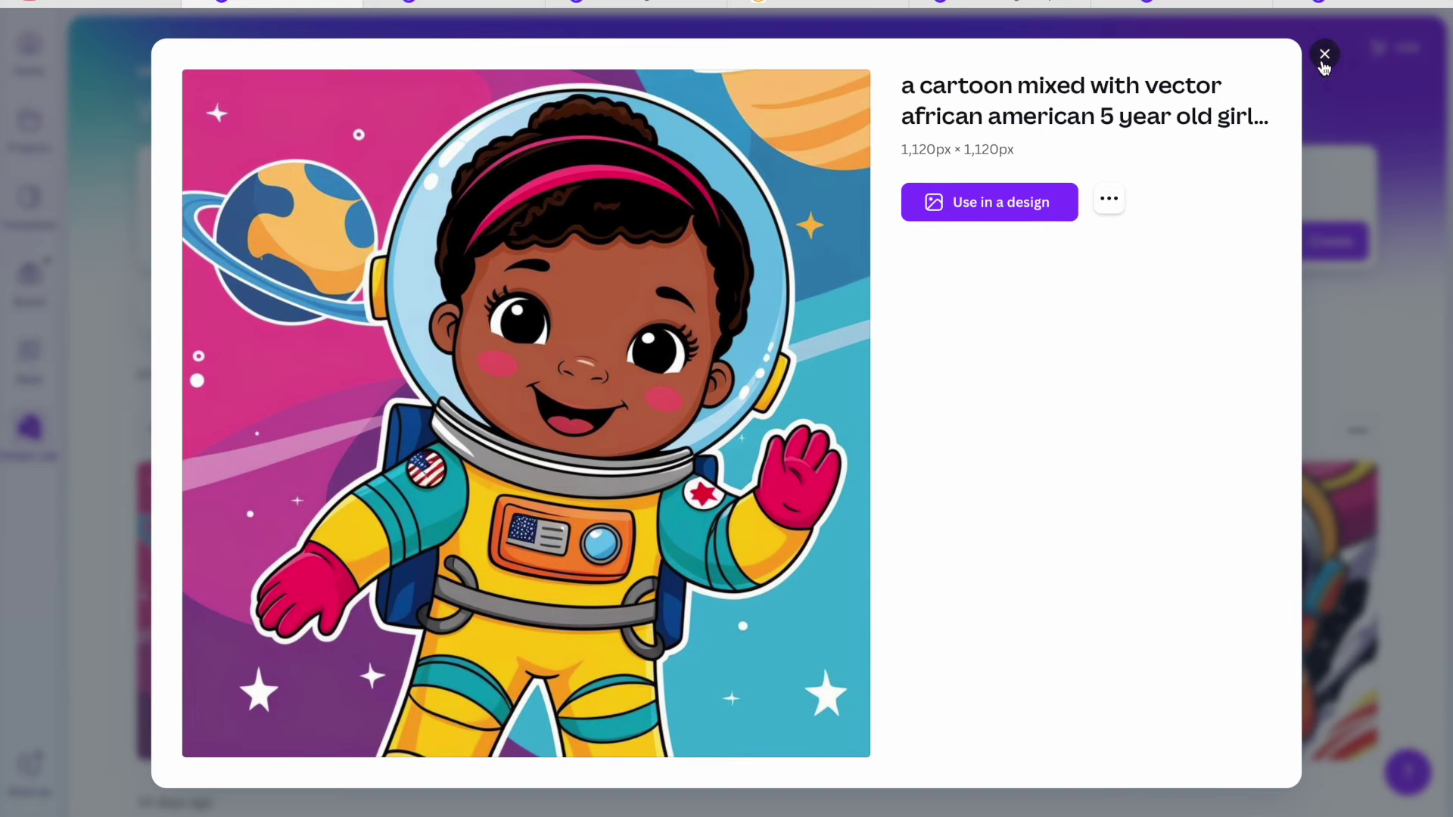
key("Escape")
left_click(711, 492)
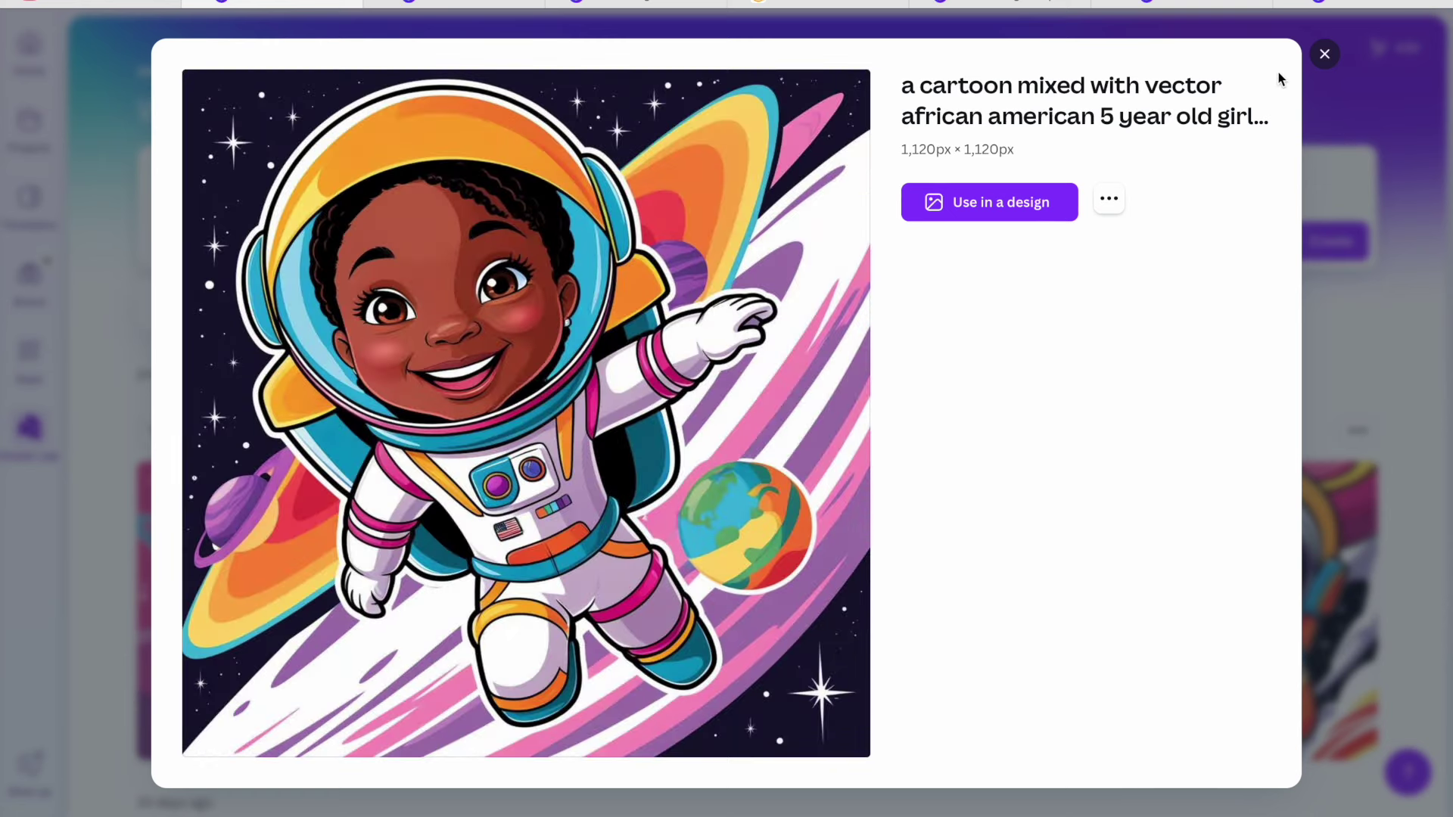
key("Right")
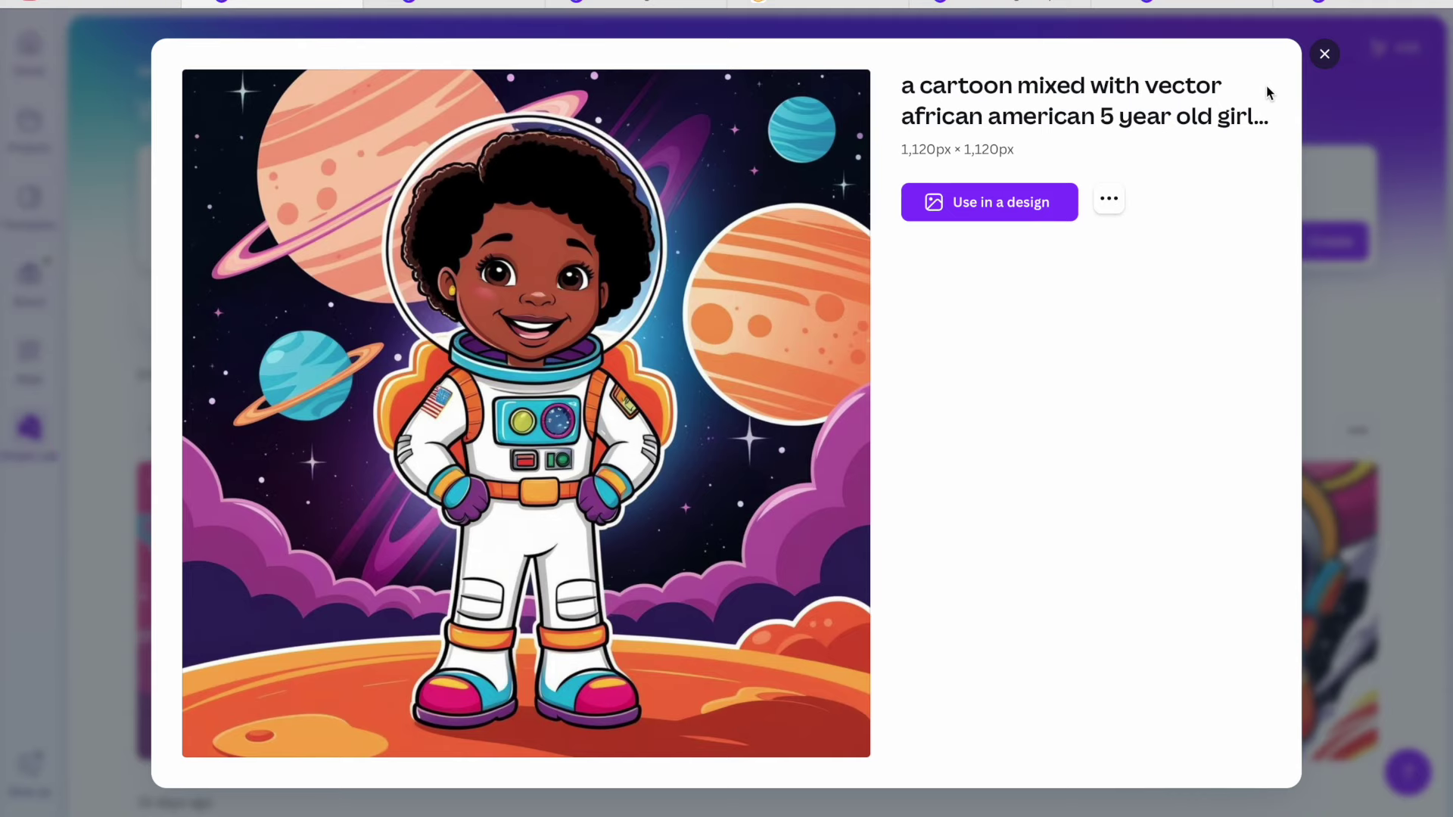
left_click(1338, 53)
left_click(1302, 514)
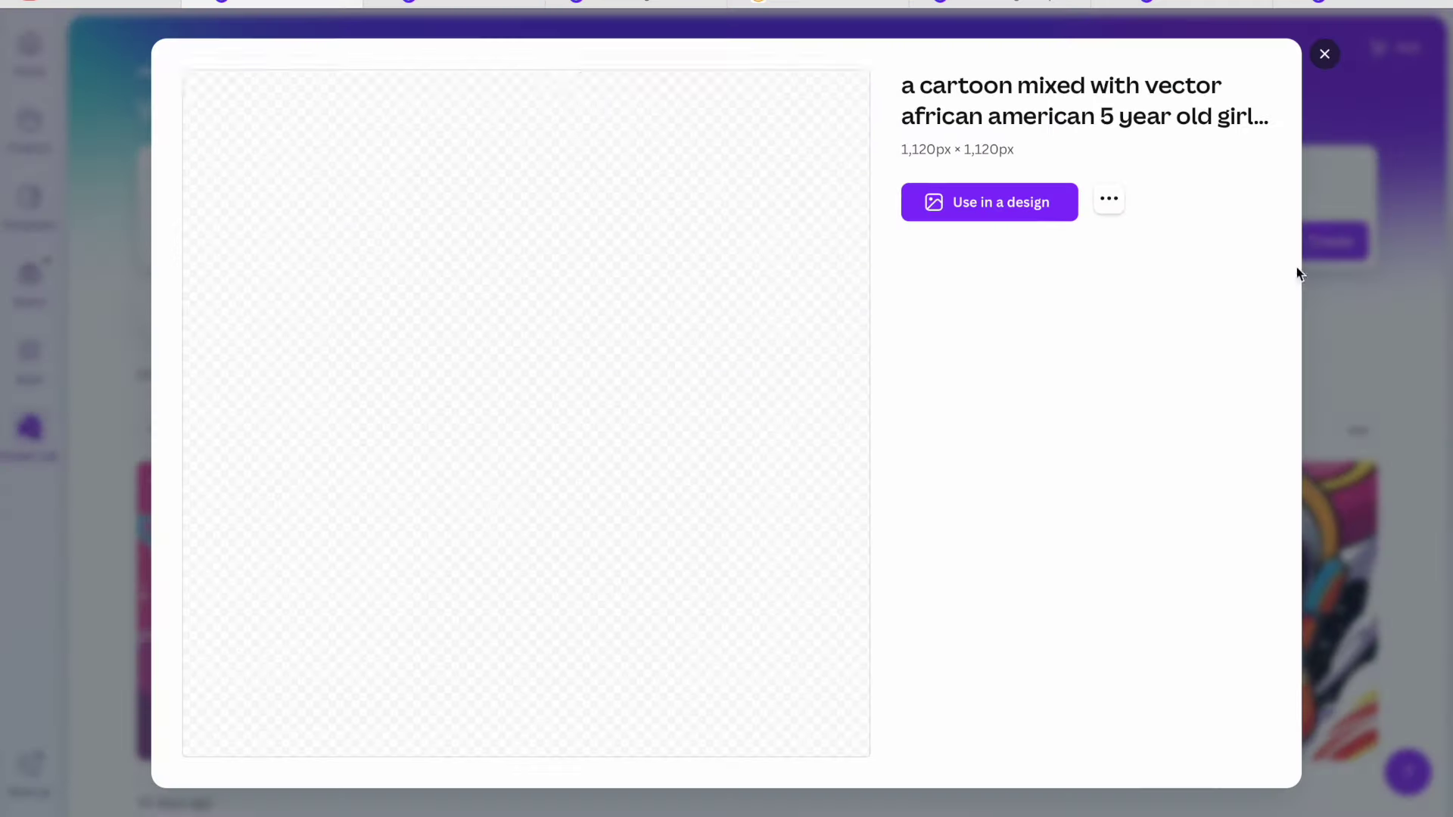
left_click(1315, 64)
Open the generated image of the girl in the yellow spacesuit with the pink headband for editing in the design editor
left_click(644, 255)
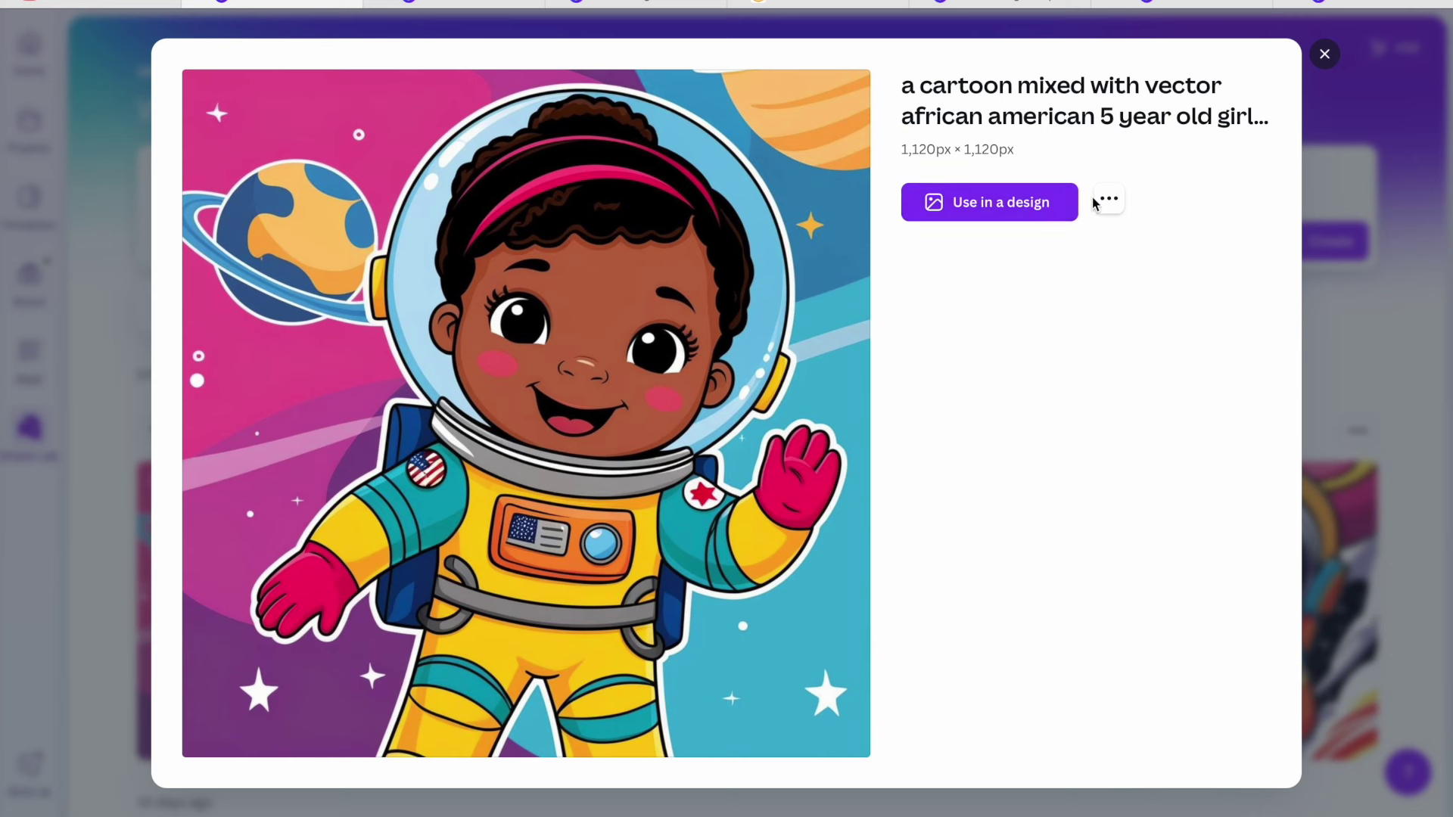
left_click(1112, 202)
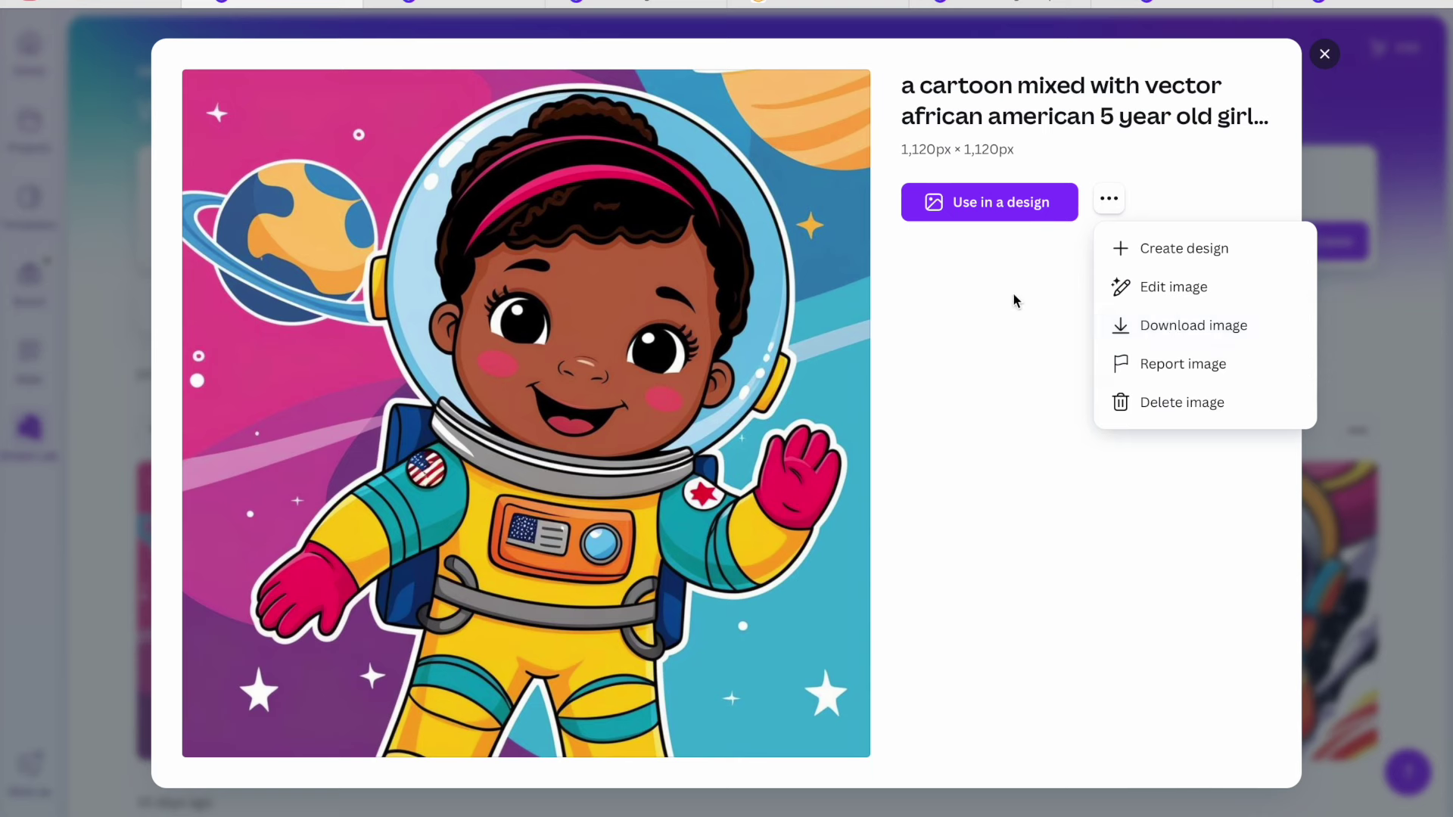
left_click(1159, 295)
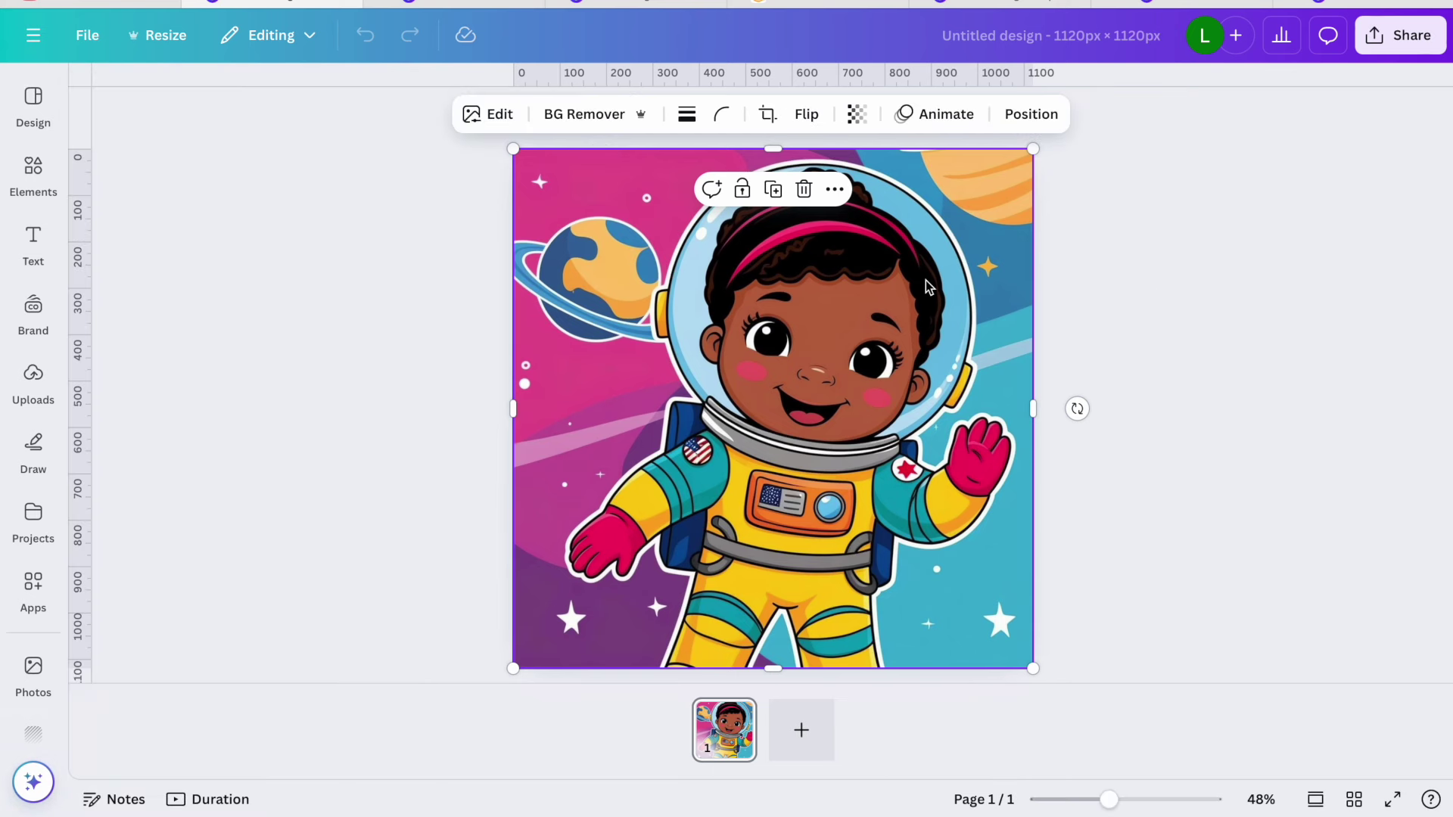
Open the image adjustments, try the temperature, tint, brightness and contrast sliders, and look through the remaining color and texture settings
left_click(491, 120)
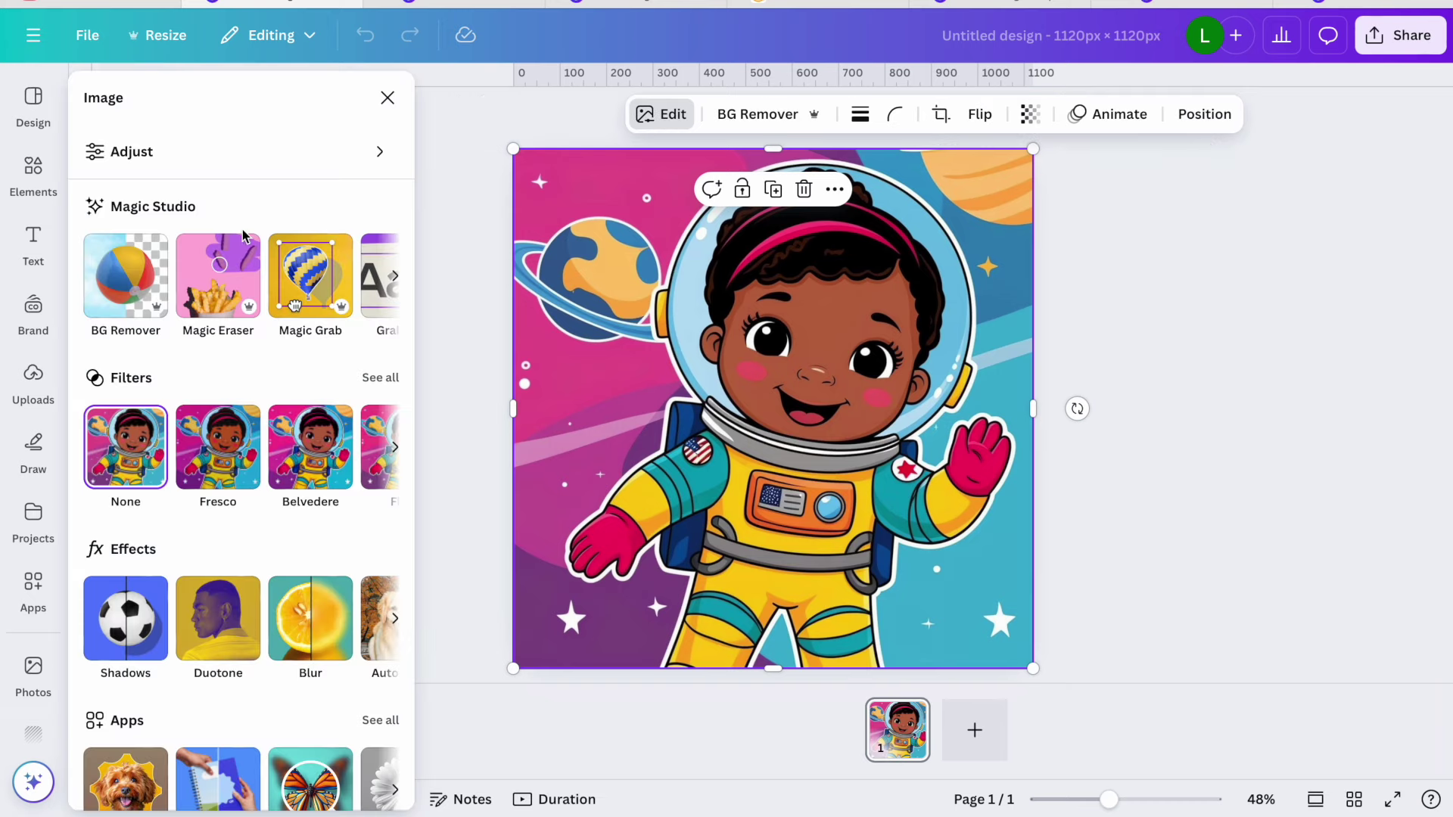
left_click(206, 153)
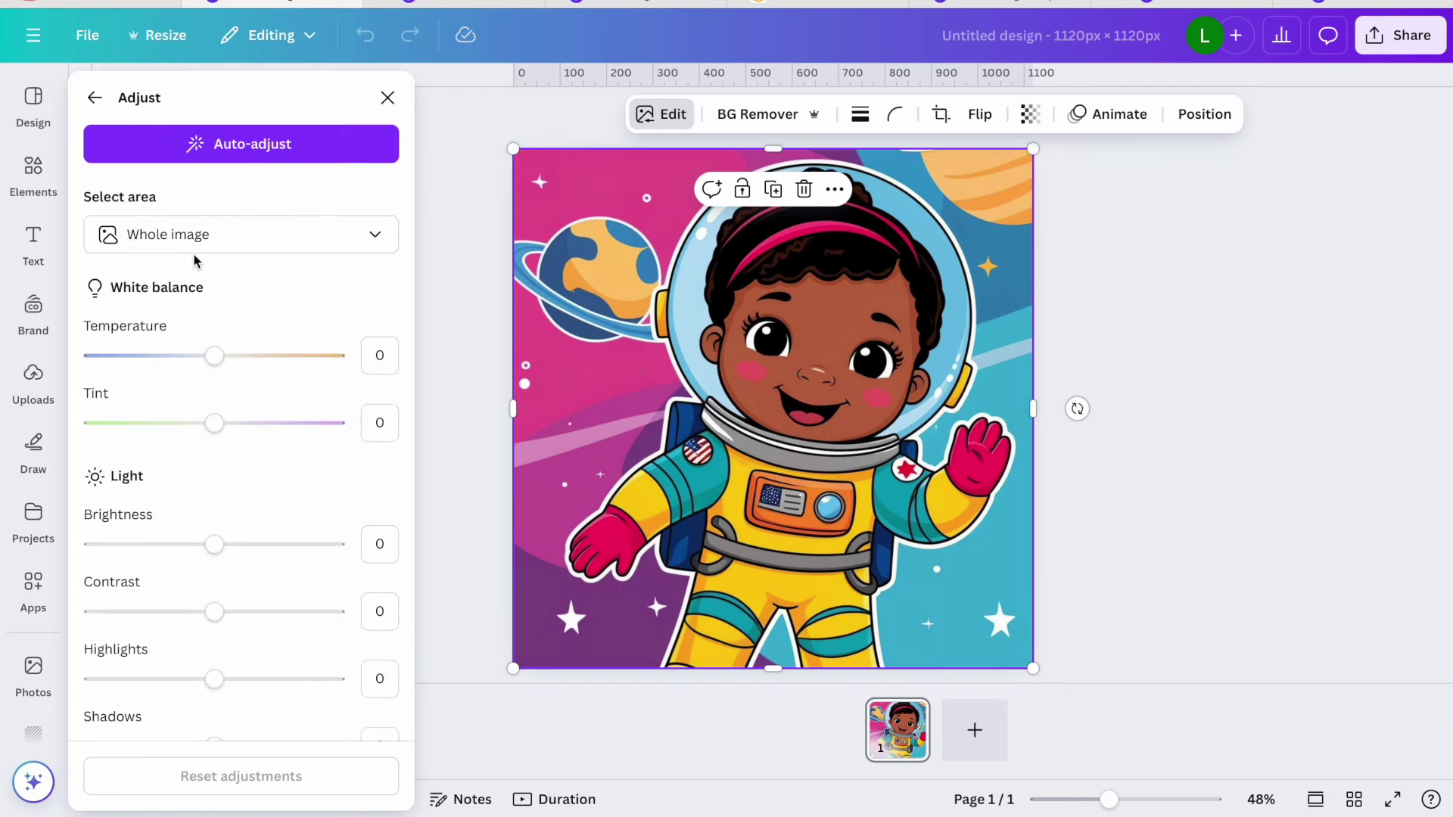
mouse_move(220, 356)
left_mouse_down()
mouse_move(335, 355)
mouse_move(215, 346)
left_mouse_up()
mouse_move(214, 422)
left_mouse_down()
mouse_move(399, 422)
mouse_move(103, 420)
mouse_move(214, 421)
left_mouse_up()
mouse_move(217, 543)
left_mouse_down()
mouse_move(315, 546)
mouse_move(214, 544)
left_mouse_up()
mouse_move(215, 612)
left_mouse_down()
mouse_move(411, 610)
mouse_move(221, 628)
left_mouse_up()
scroll(220, 625, "down", 10)
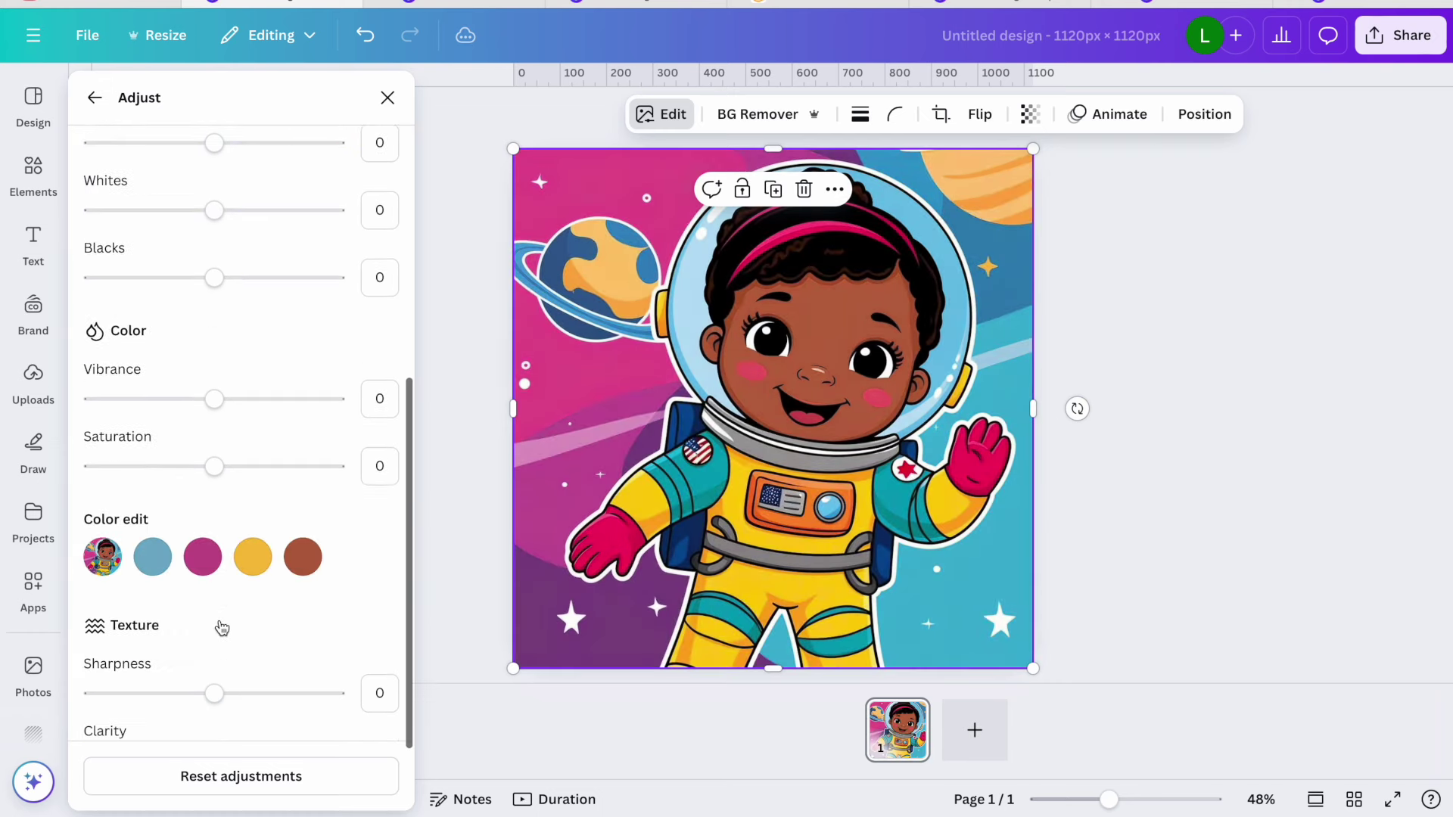
scroll(219, 619, "down", 1)
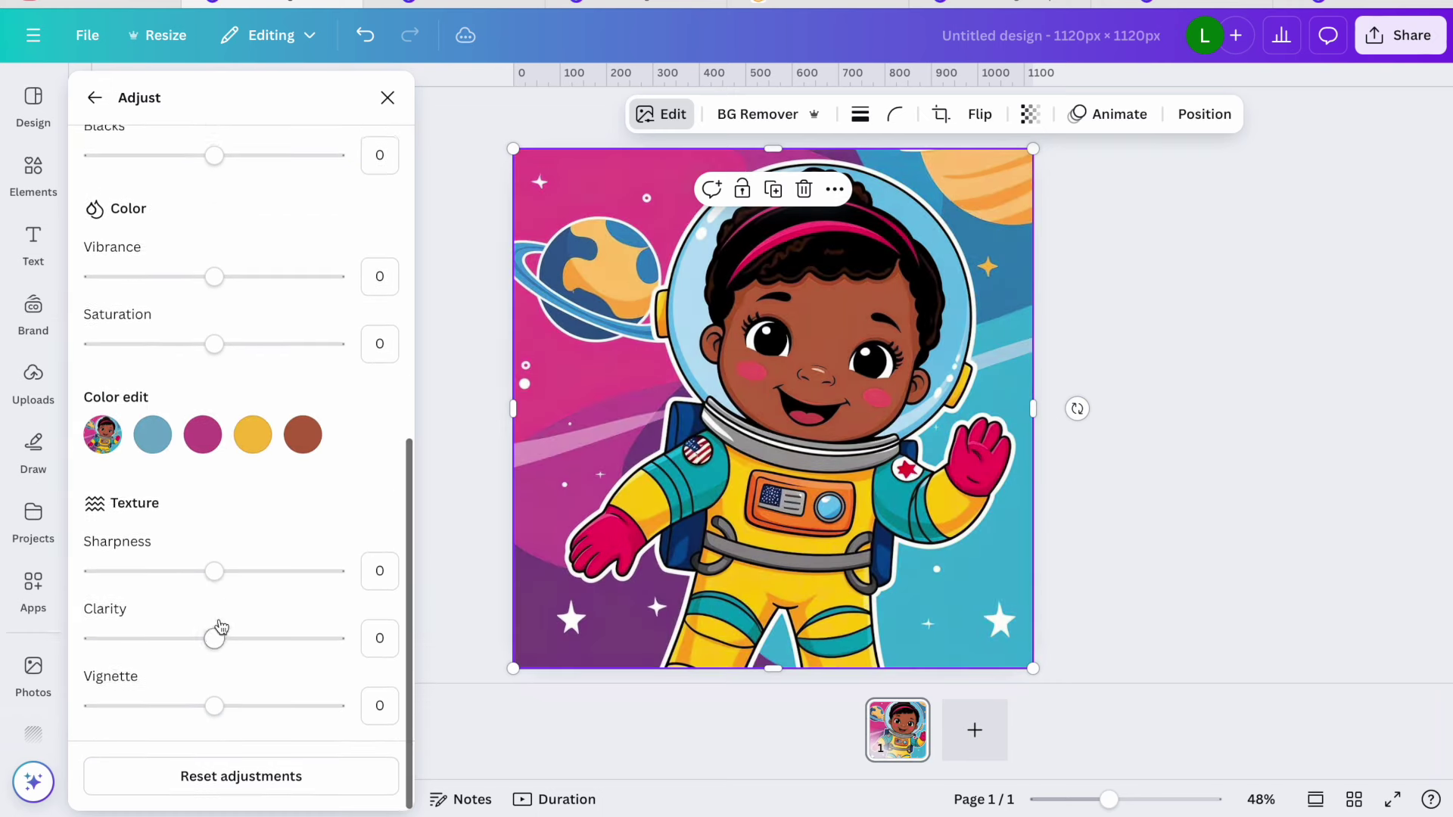
Adjust the image's blue tones in hue, saturation and brightness, set the magenta hue to -2, and close the adjustments
left_click(153, 437)
mouse_move(214, 527)
left_mouse_down()
mouse_move(333, 534)
mouse_move(199, 539)
mouse_move(220, 539)
left_mouse_up()
mouse_move(214, 597)
left_mouse_down()
mouse_move(123, 600)
mouse_move(355, 597)
mouse_move(217, 597)
left_mouse_up()
mouse_move(214, 669)
left_mouse_down()
mouse_move(113, 669)
mouse_move(237, 669)
mouse_move(221, 669)
left_mouse_up()
left_click(203, 434)
mouse_move(218, 526)
left_mouse_down()
mouse_move(282, 529)
mouse_move(156, 530)
mouse_move(211, 527)
left_mouse_up()
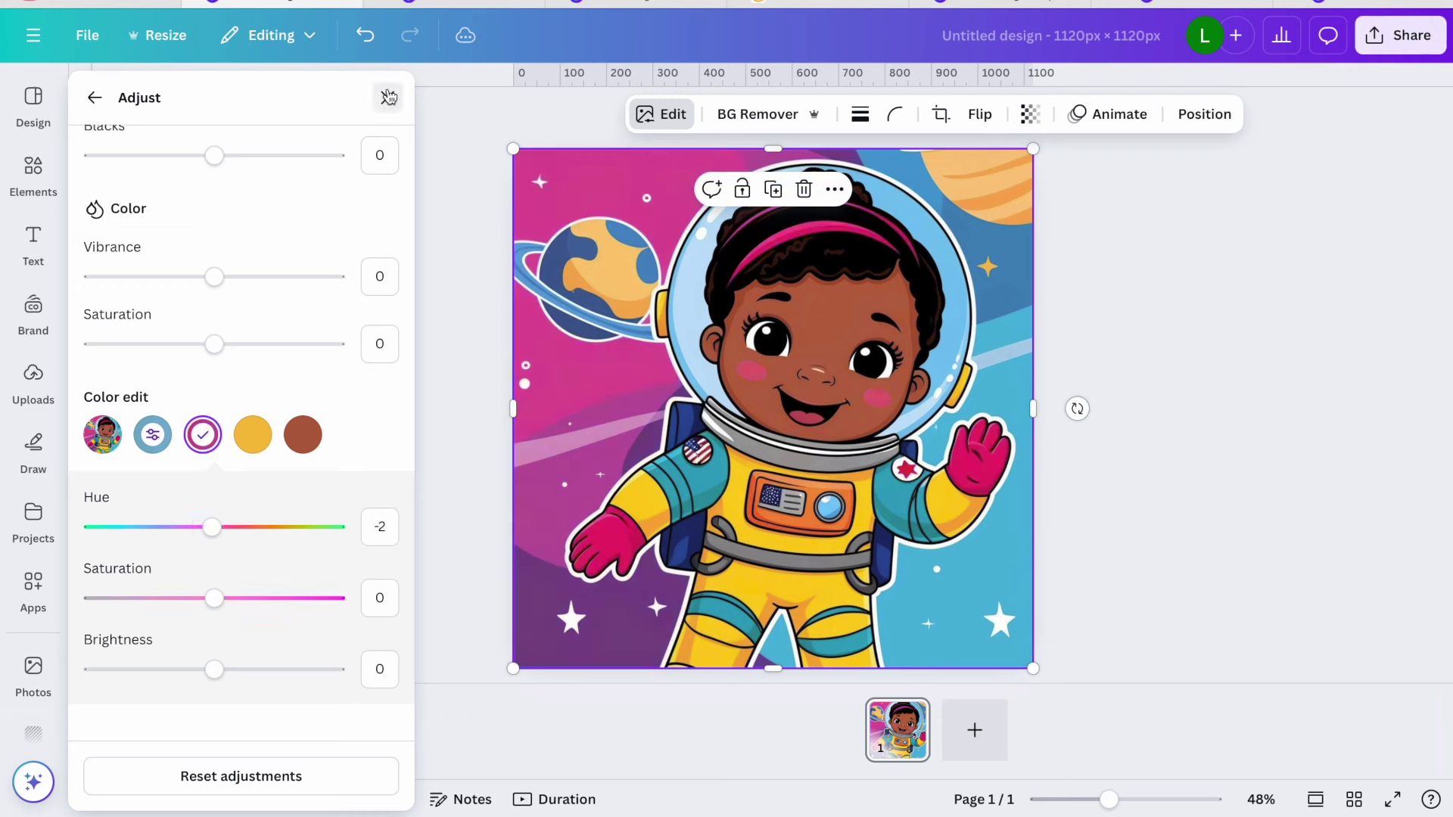
left_click(389, 99)
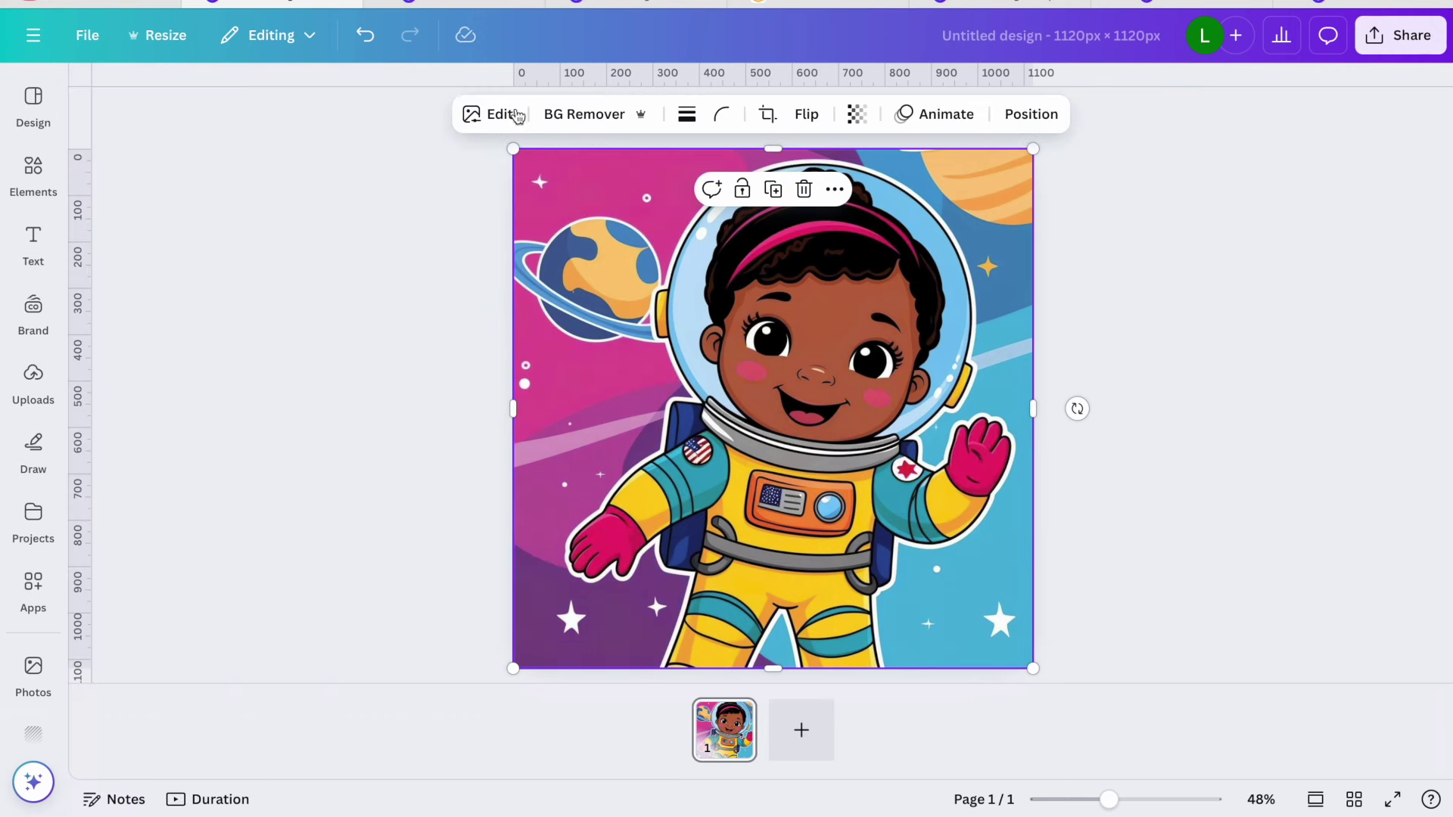
Remove the astronaut image's background and shift the image to the right so part of the page background is uncovered
left_click(597, 118)
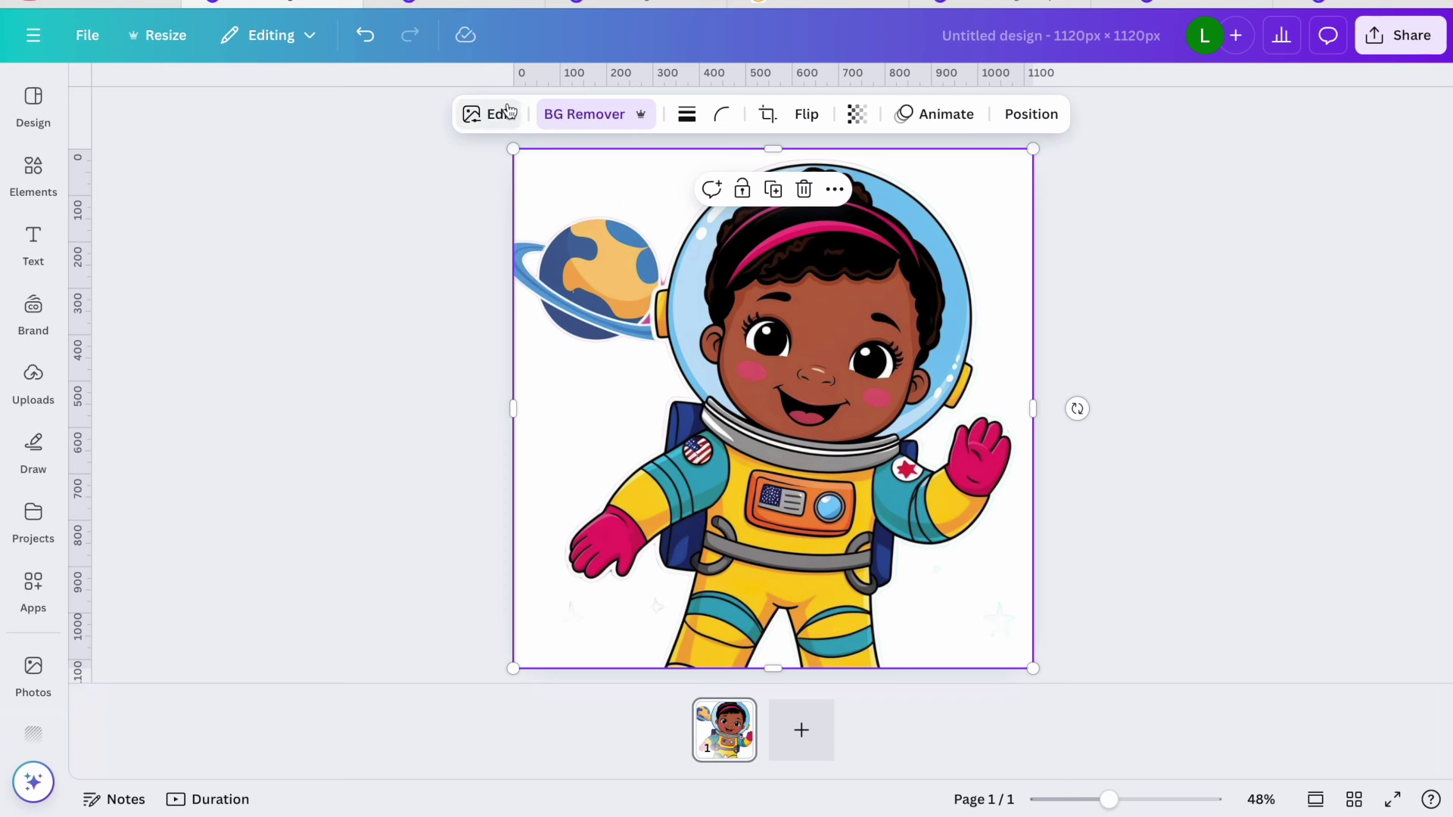
left_click_drag(751, 269, 877, 271)
Fill the page background with the solid red color from the default palette
left_click(548, 249)
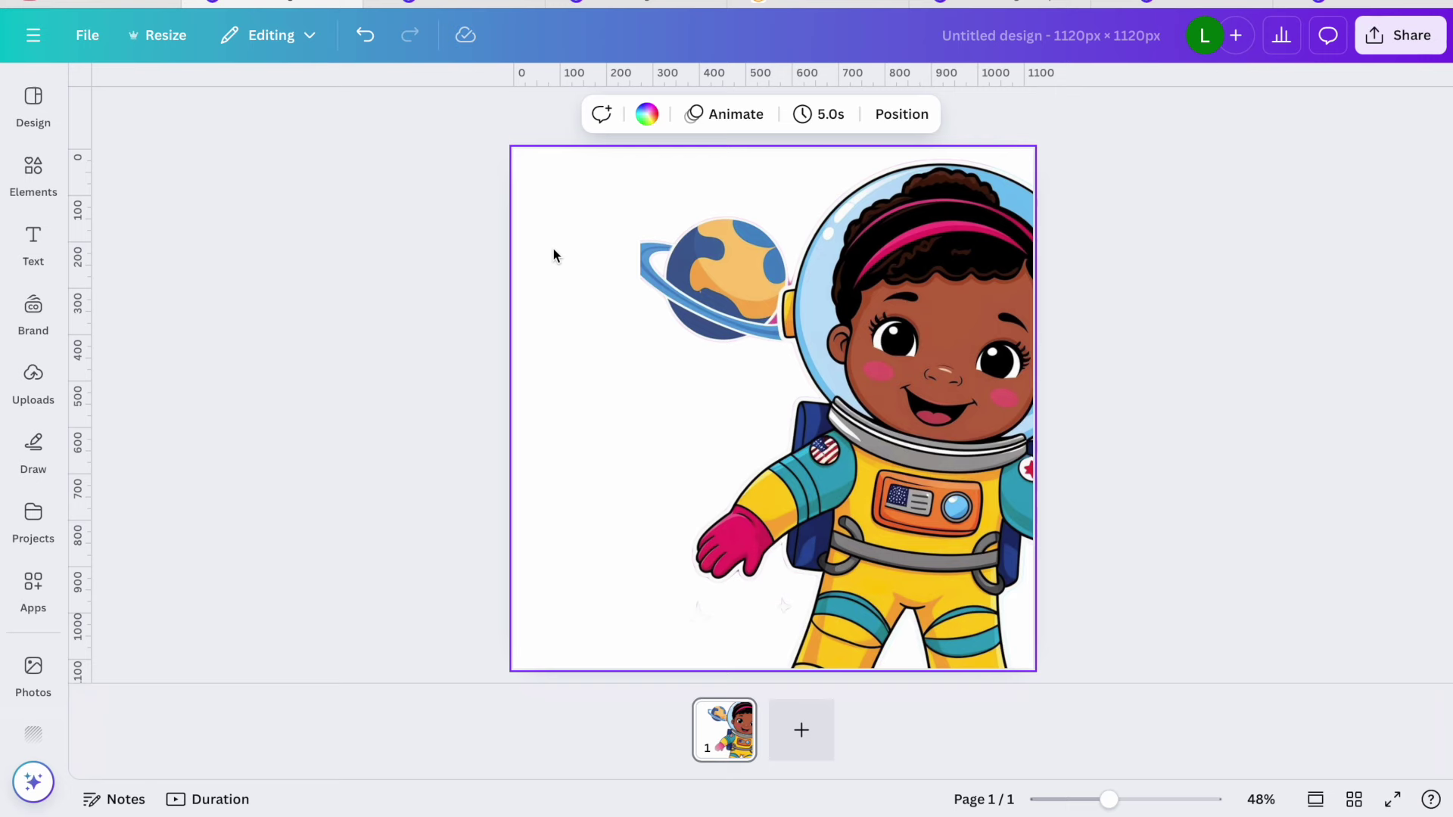
left_click(647, 113)
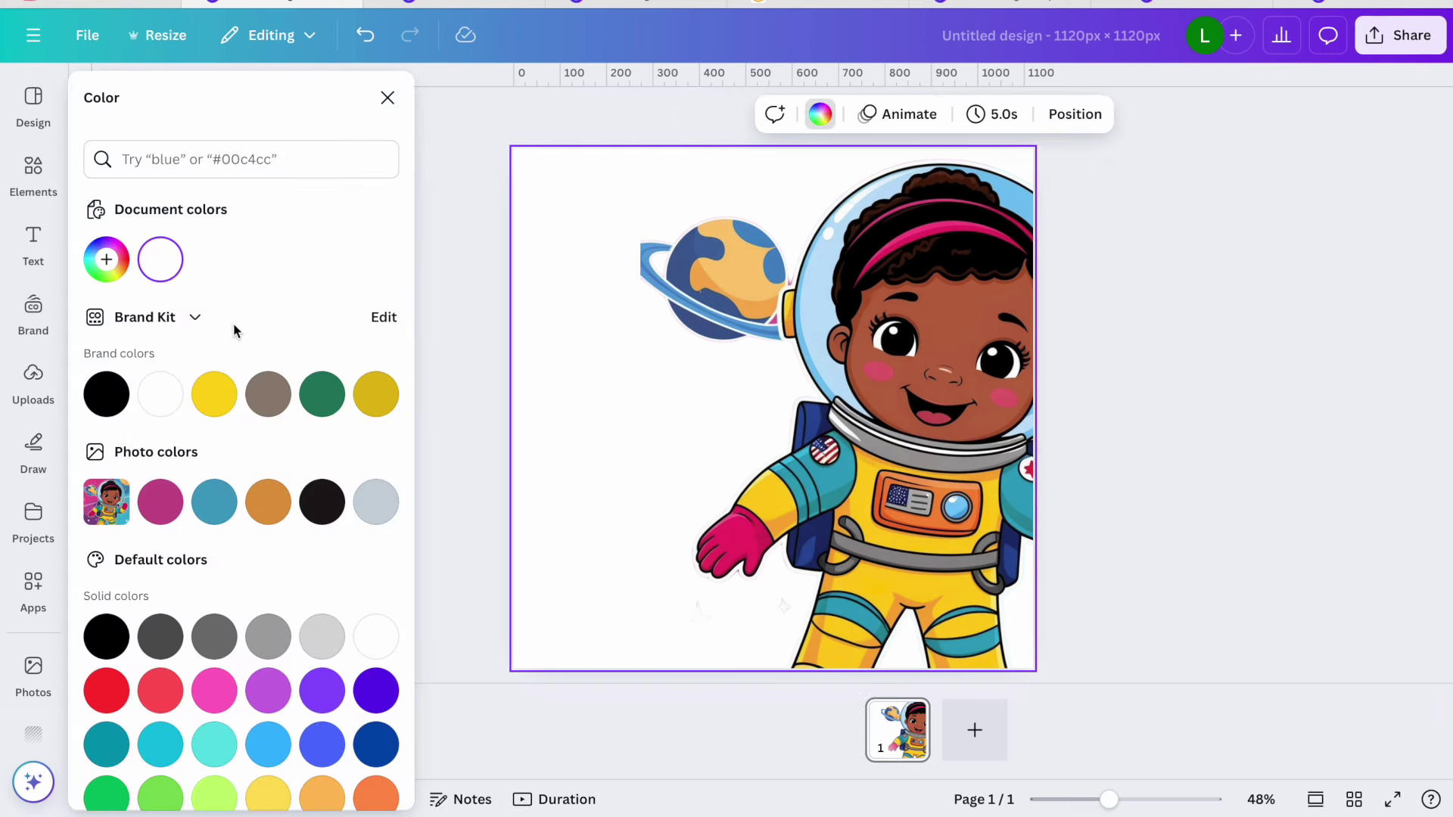
left_click(111, 691)
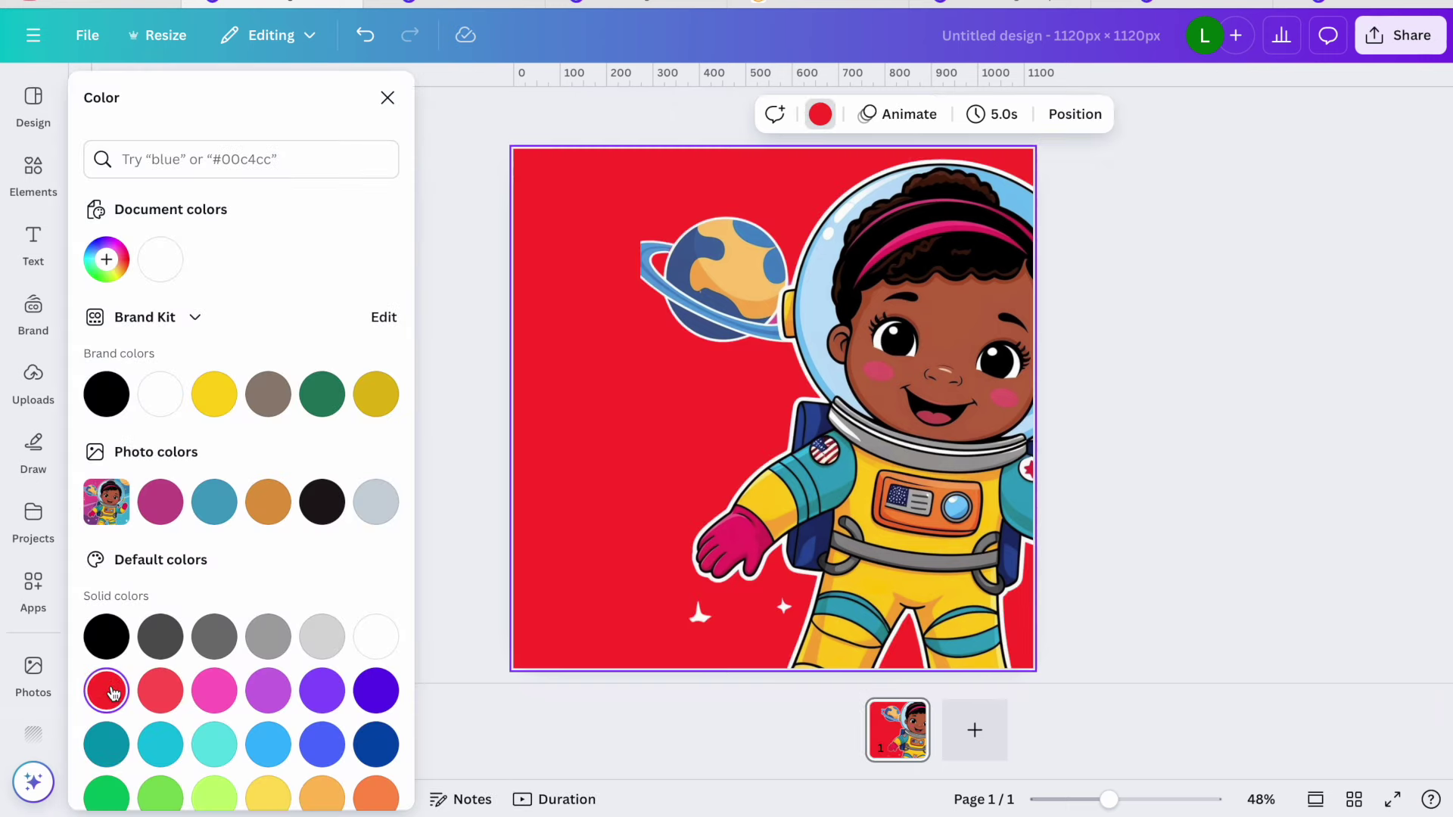
Change the page background to a gradient with lime #C4FF00 as third color, and move the astronaut image back to fill the page
left_click(107, 261)
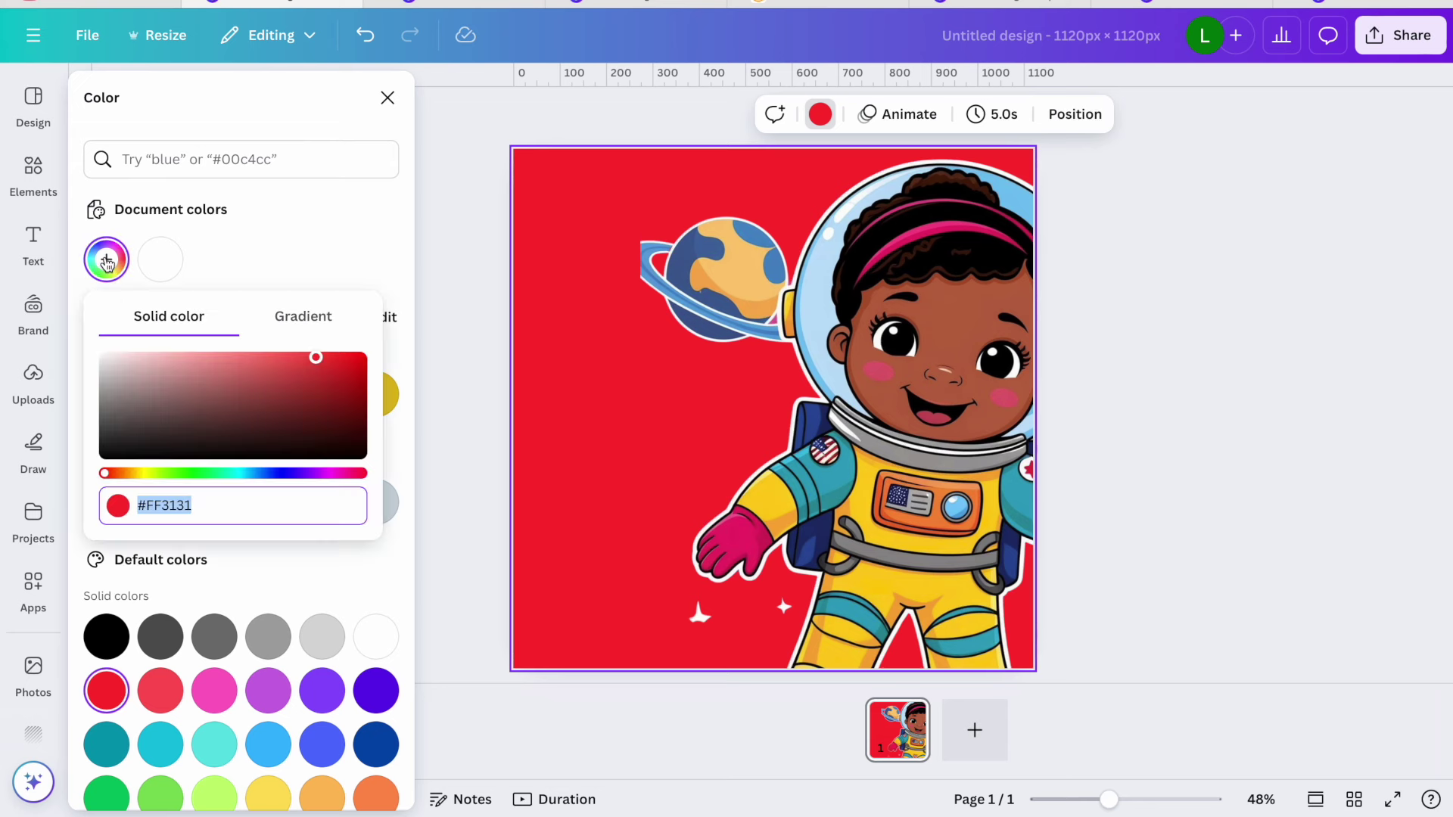
left_click(306, 319)
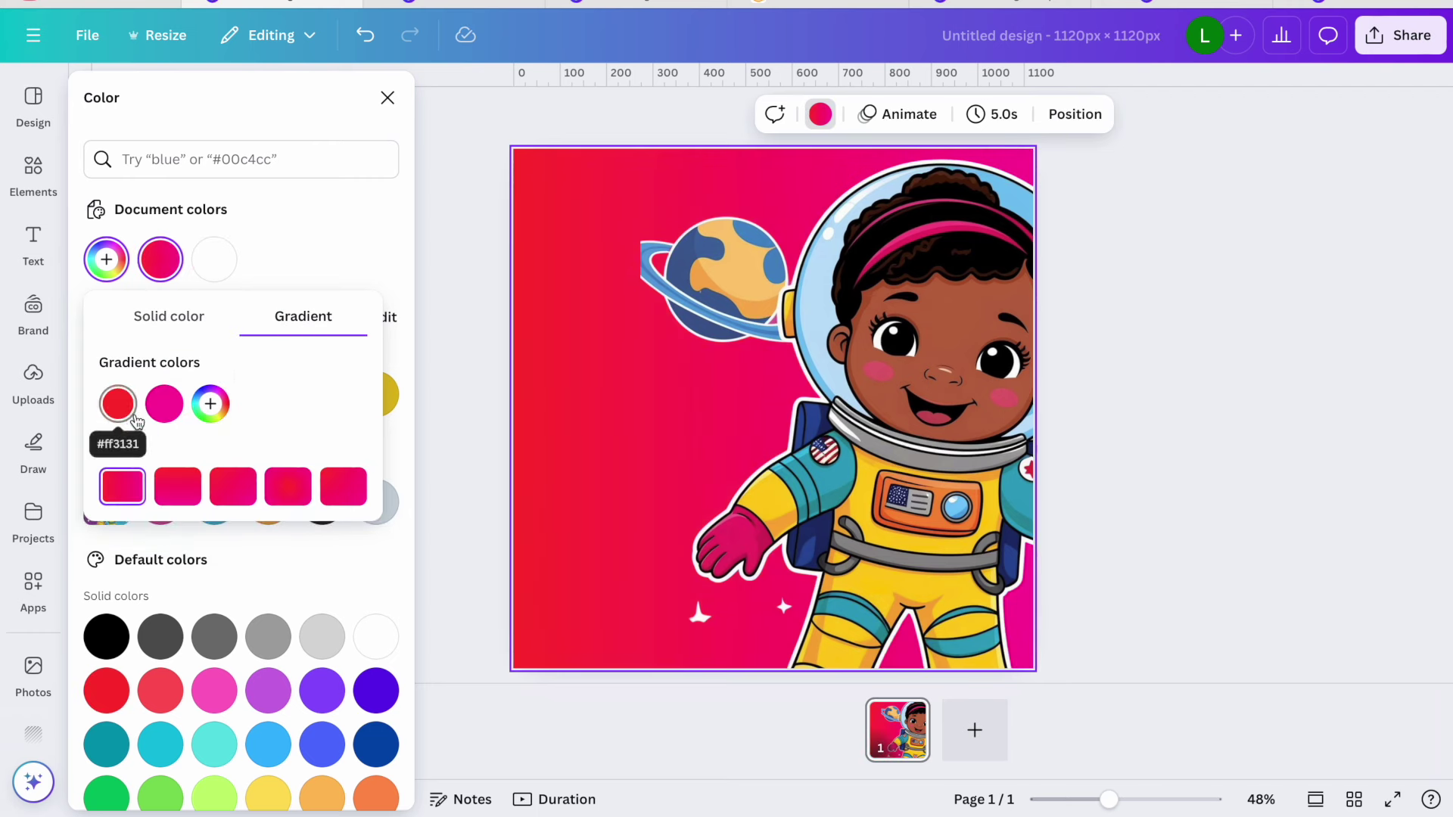
left_click(210, 403)
left_click(237, 567)
left_click_drag(237, 569, 266, 569)
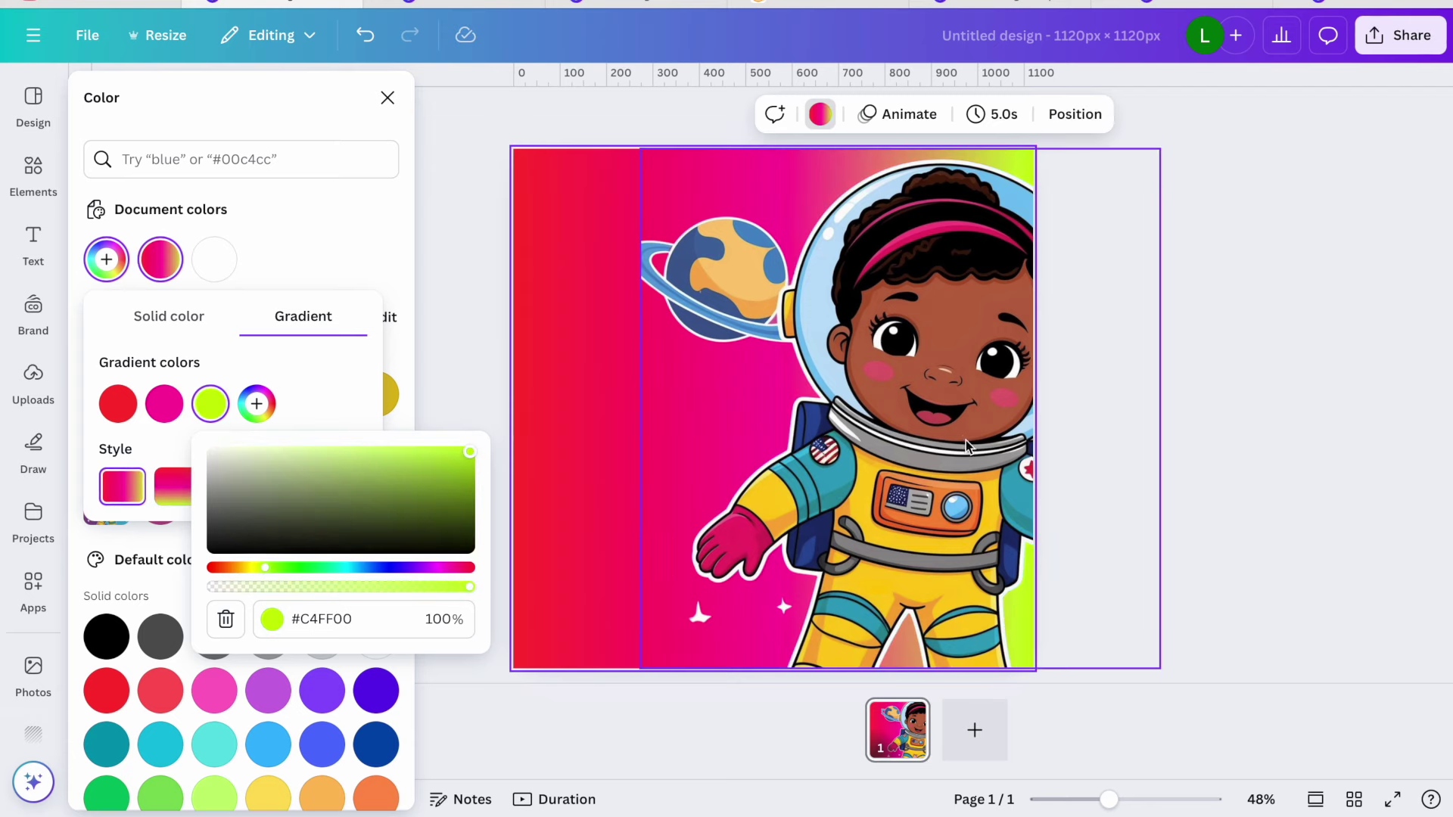
left_click(825, 433)
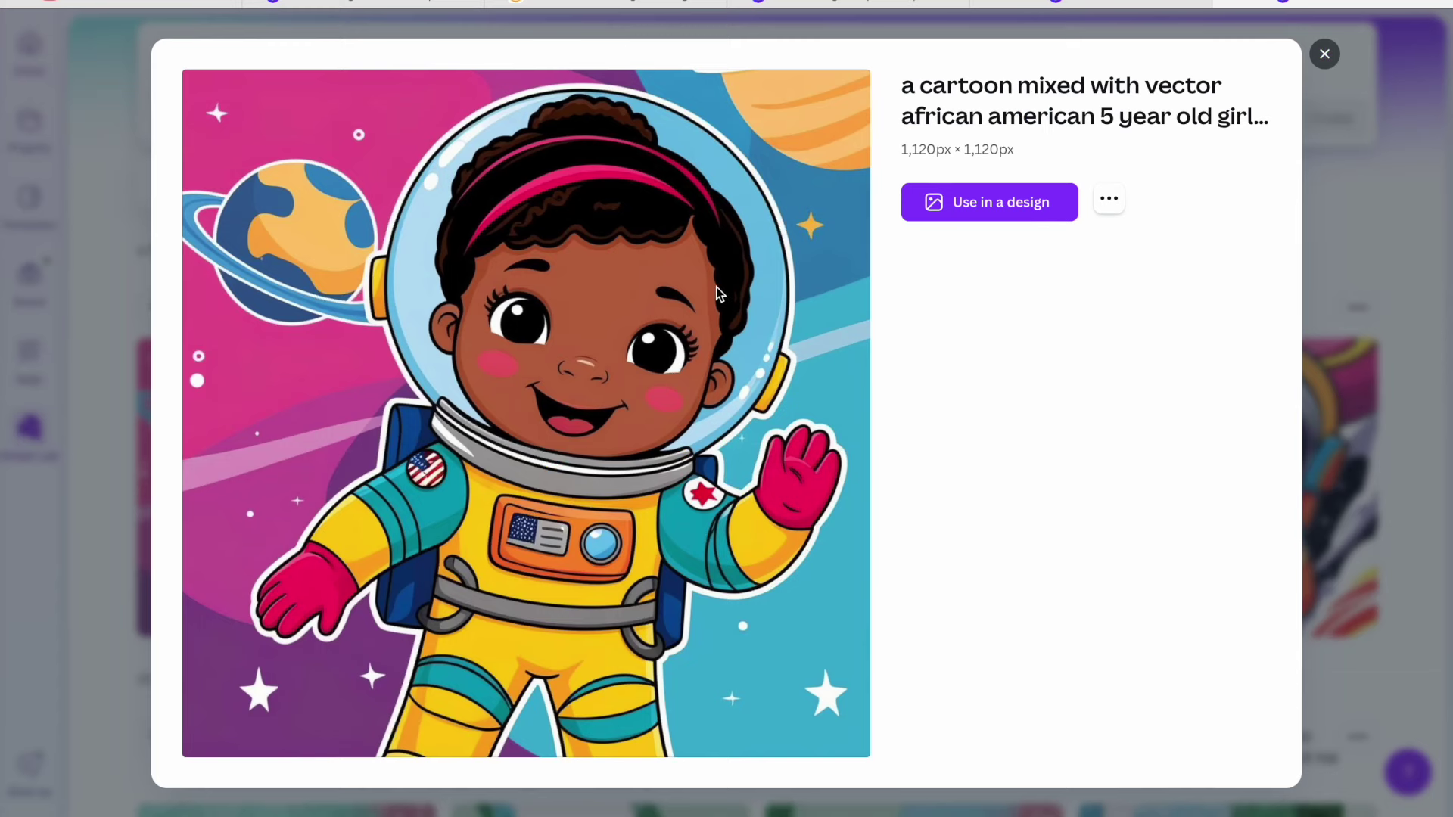
Check the finished design, return to Dream Lab, and look over the available image styles and aspect ratios
left_click(363, 4)
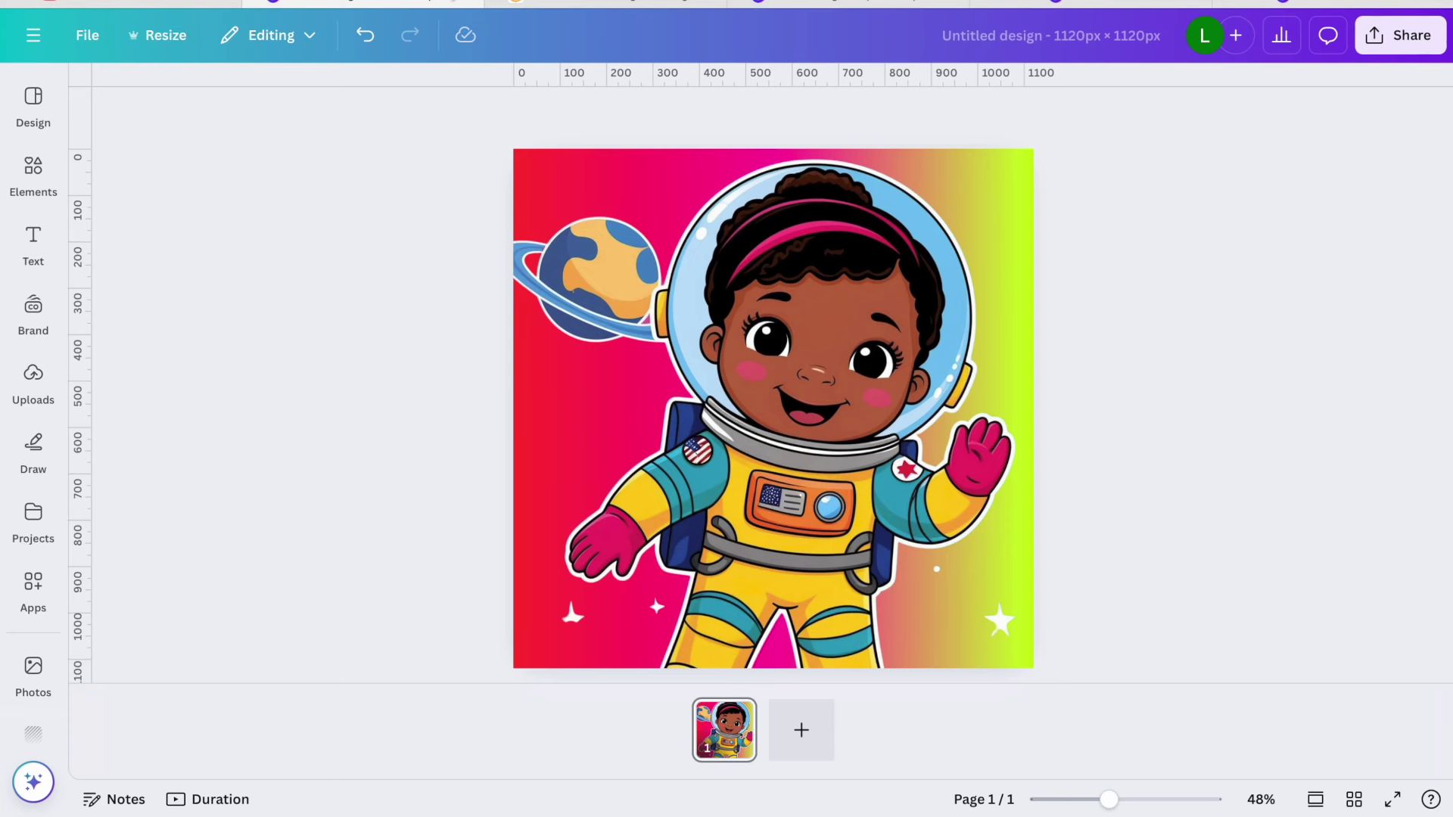
left_click(606, 4)
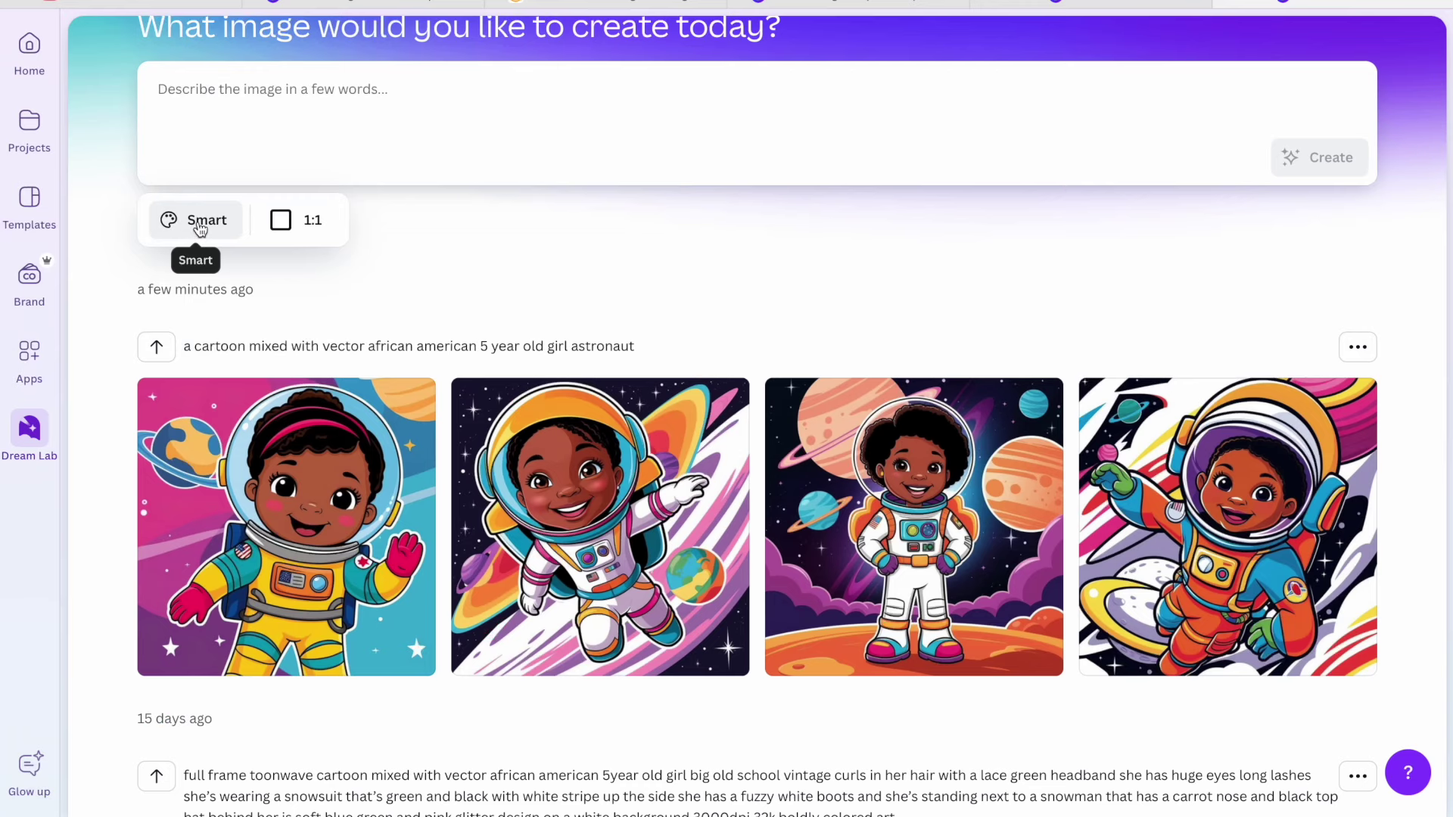
left_click(199, 225)
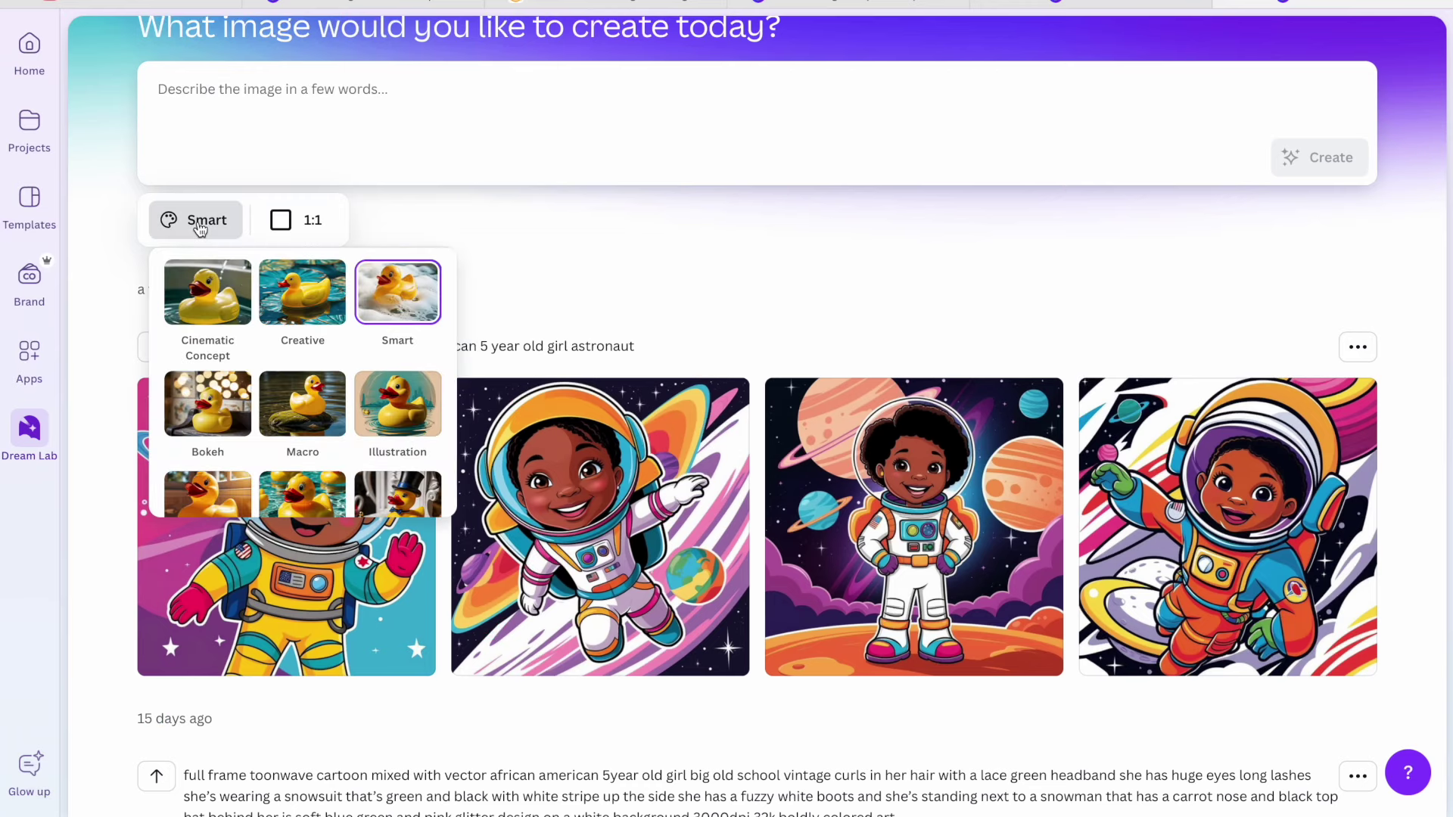
left_click(312, 226)
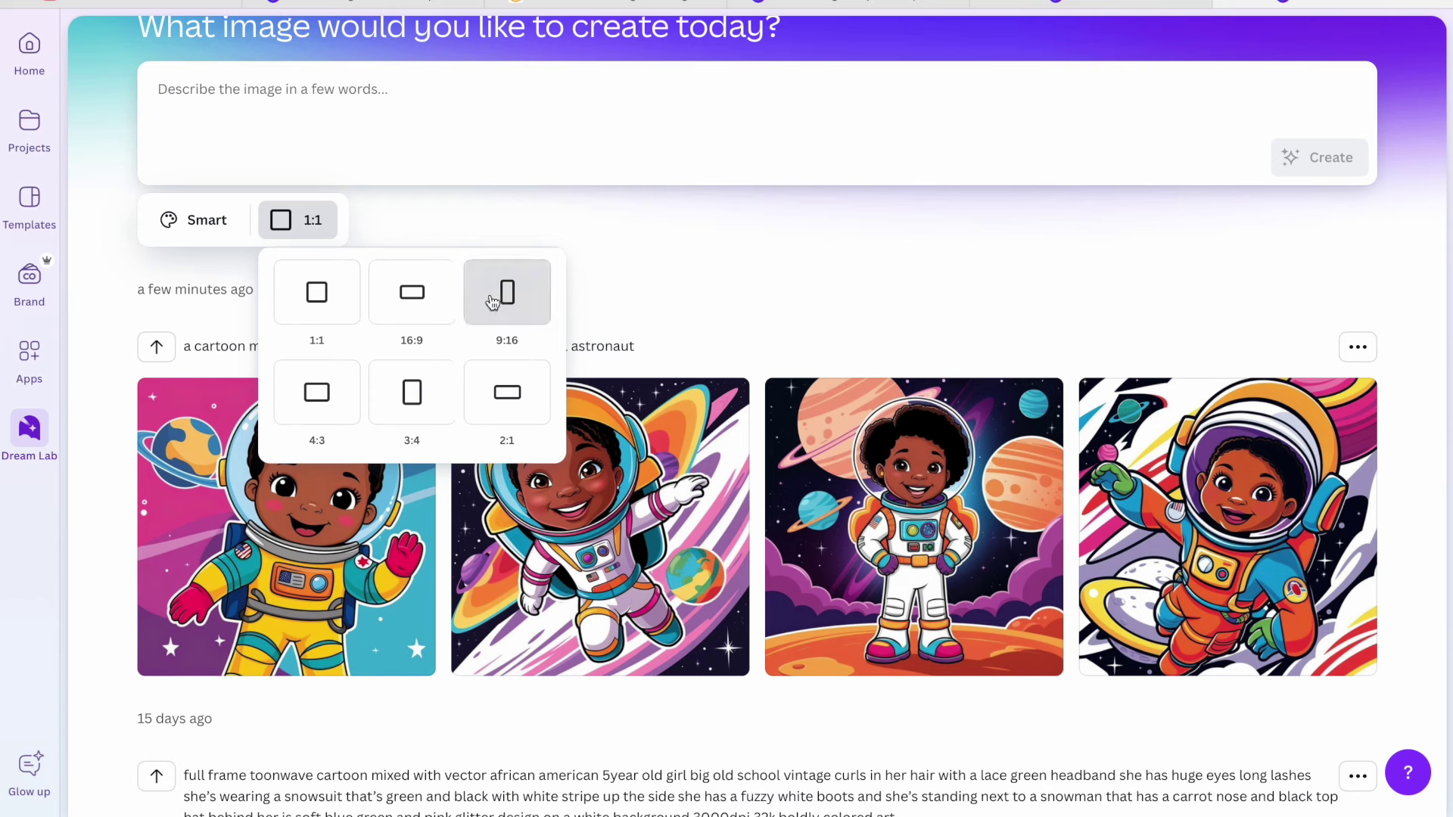
left_click(698, 255)
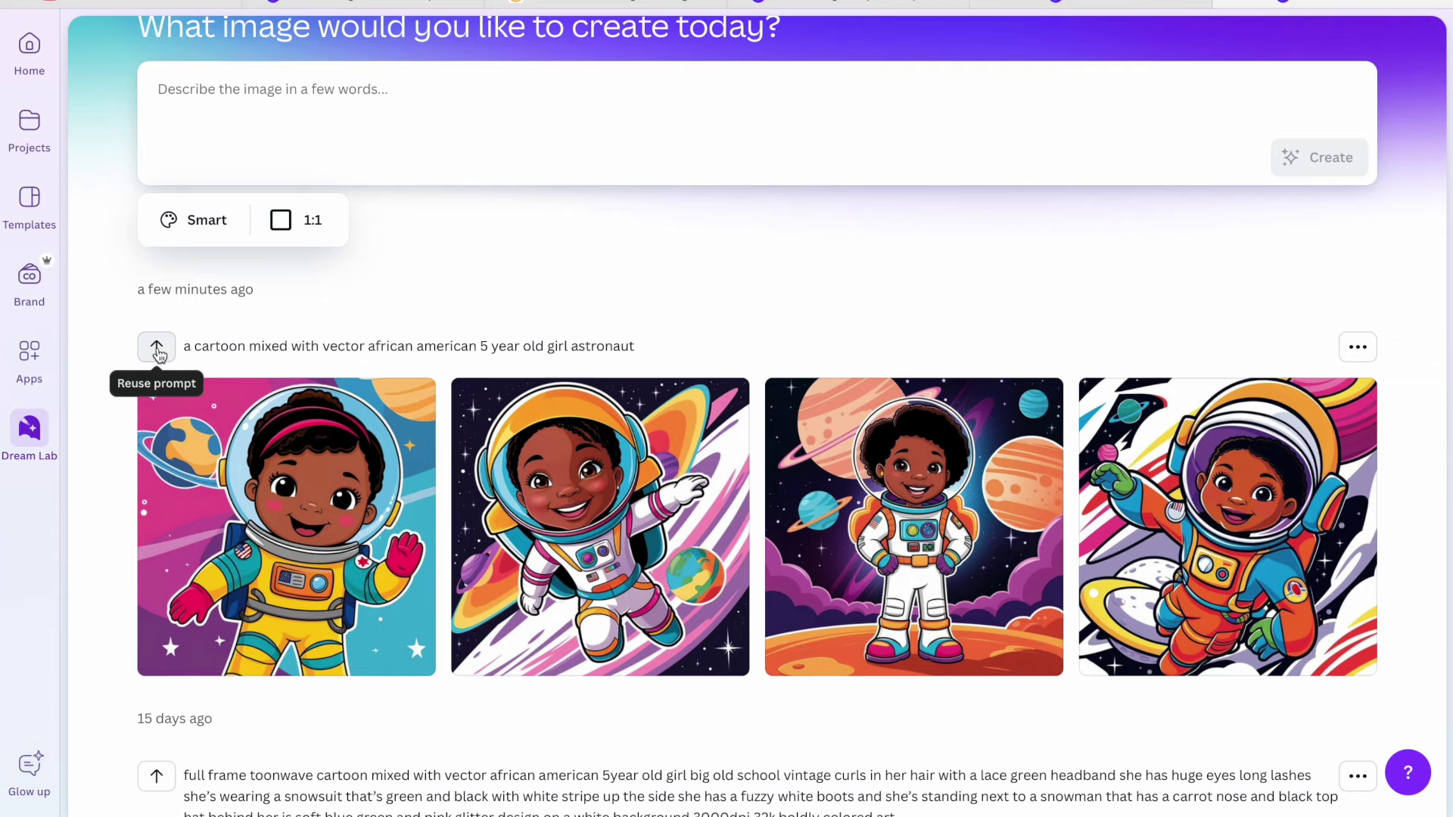
Reuse the "a cartoon mixed with vector african american 5 year old girl astronaut" prompt and generate images in the Illustration style
left_click(156, 348)
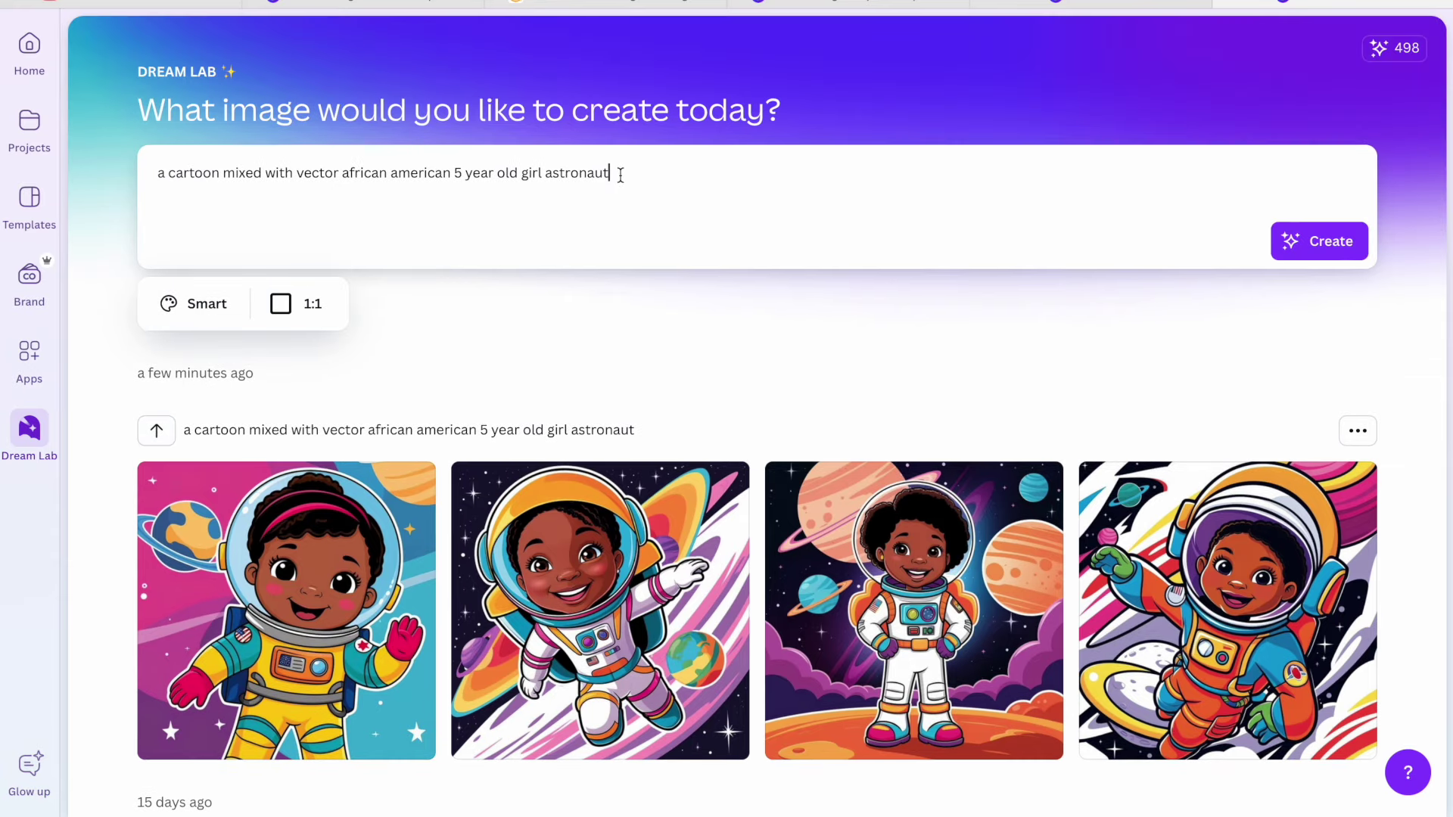
left_click(195, 303)
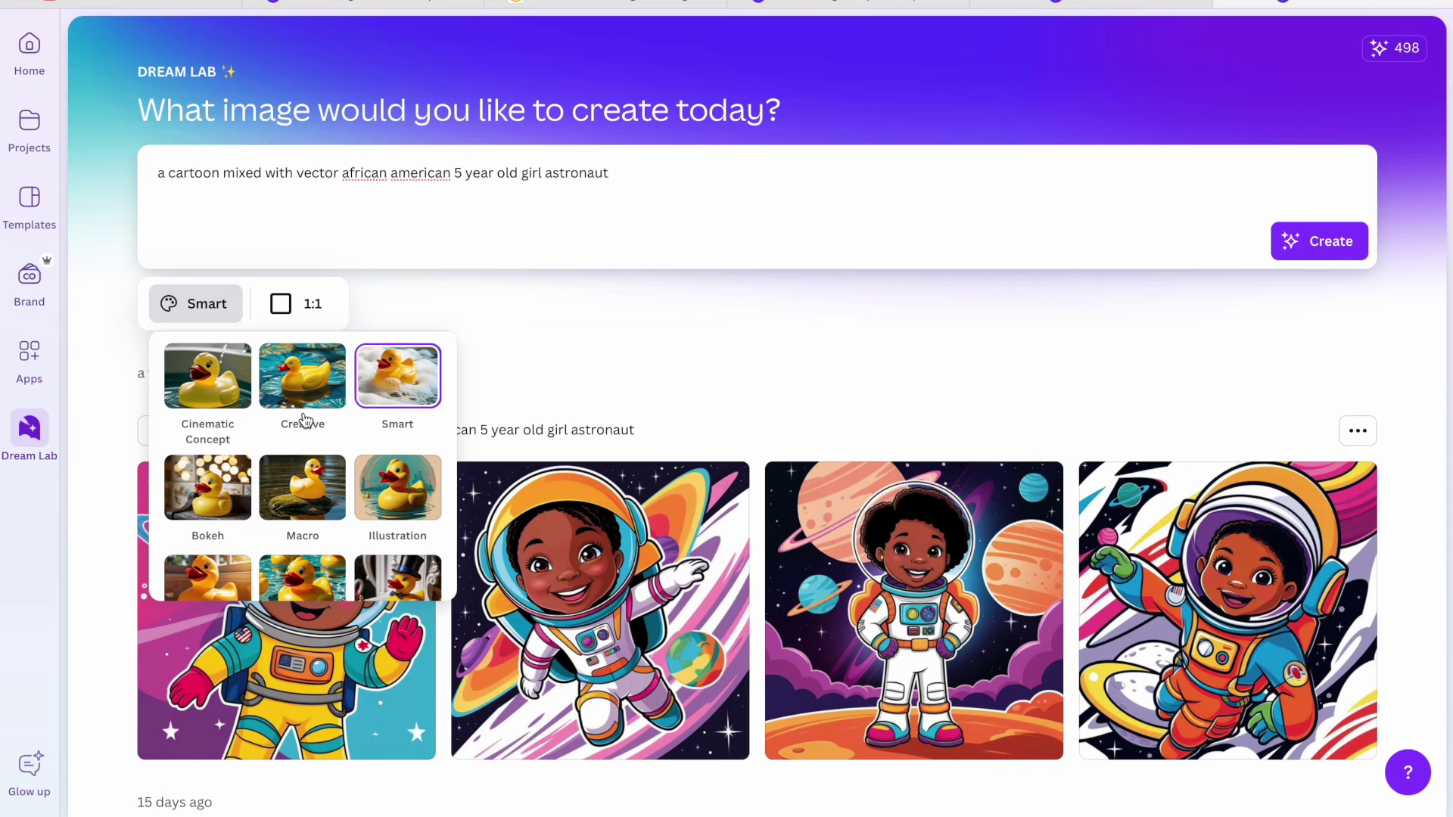
scroll(306, 420, "down", 1)
scroll(304, 409, "down", 1)
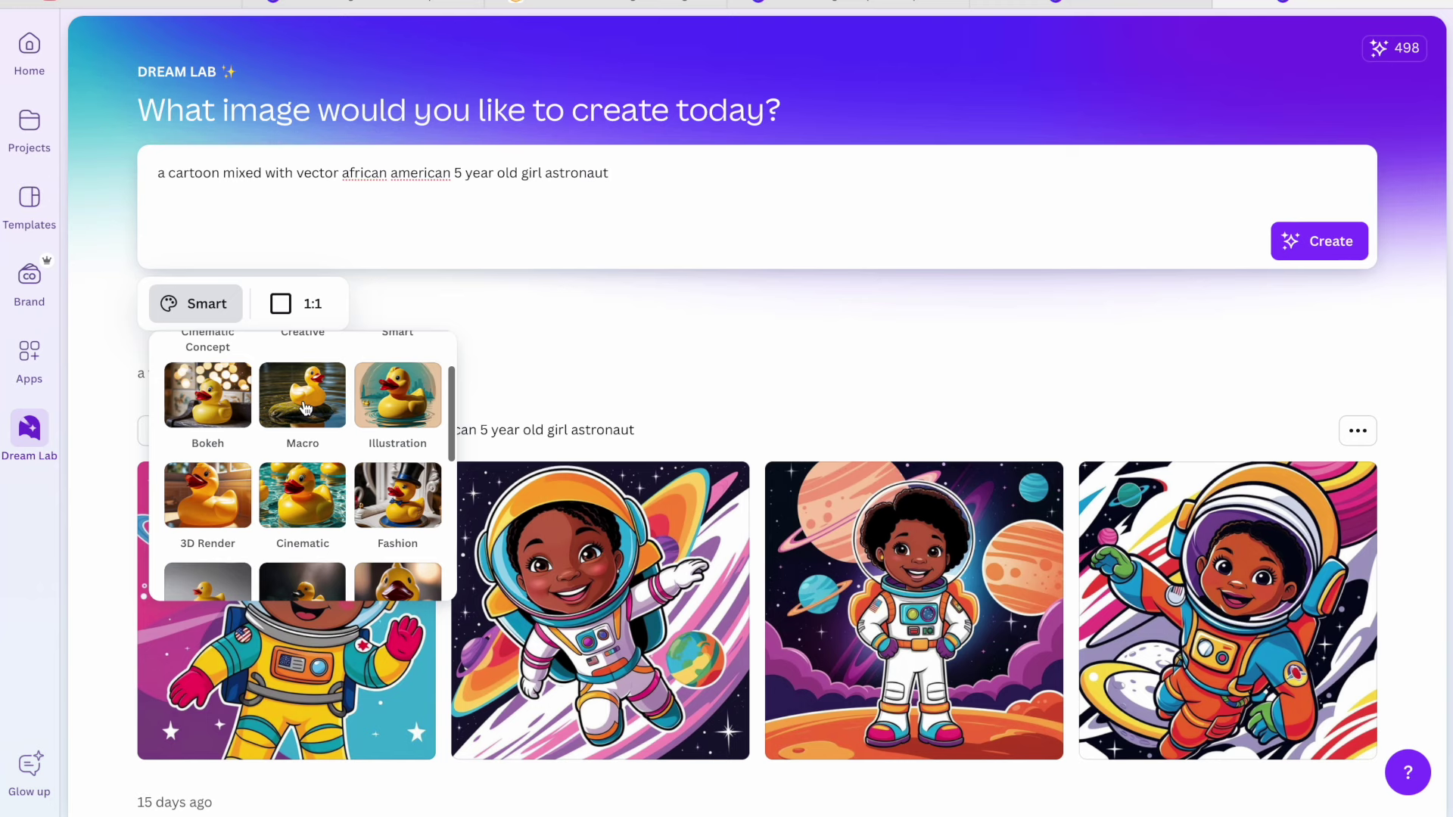
scroll(396, 395, "up", 1)
left_click(396, 395)
left_click(1329, 253)
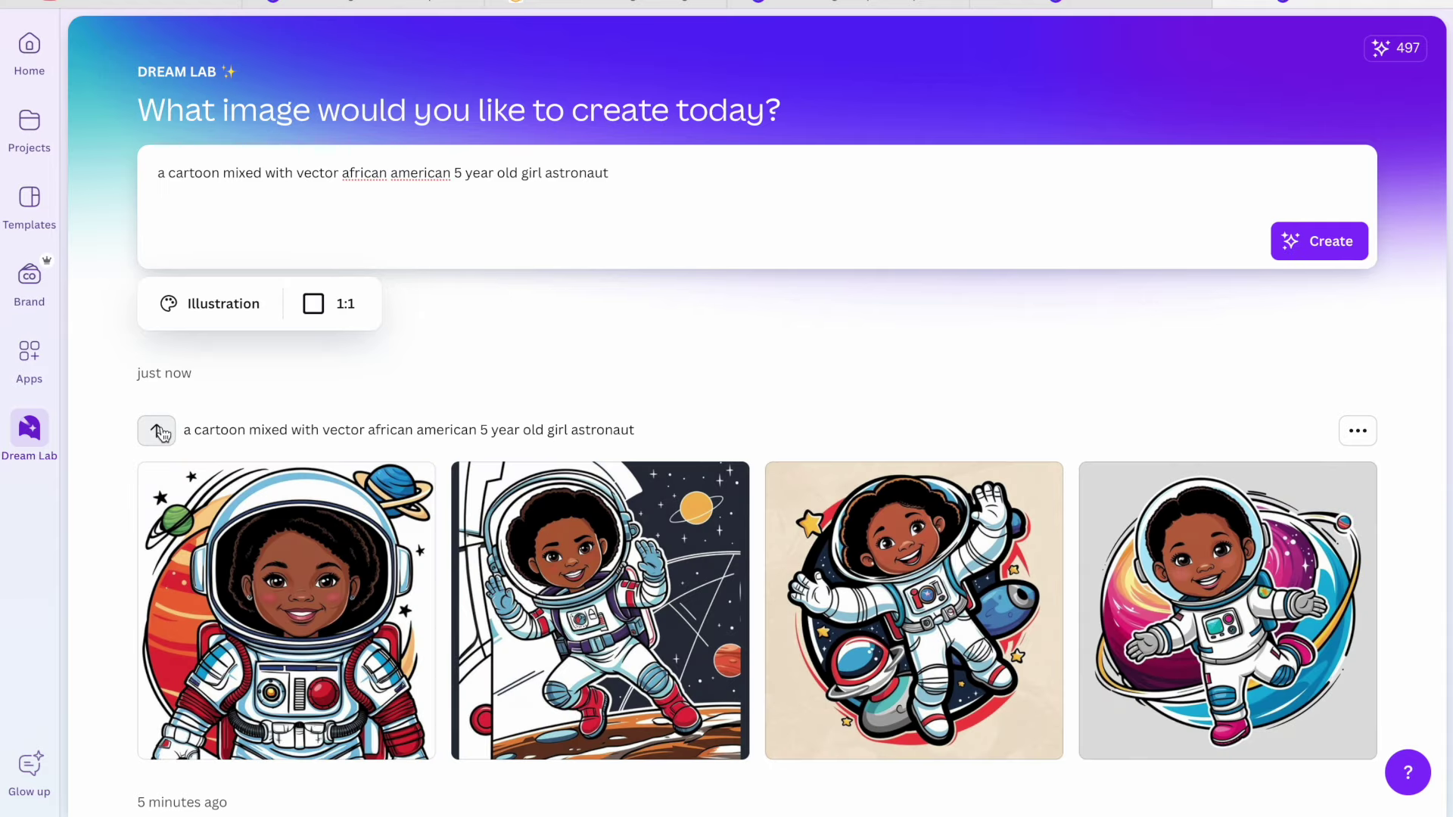
Generate another set from the same astronaut prompt in the Creative style and view the resulting images
left_click(214, 304)
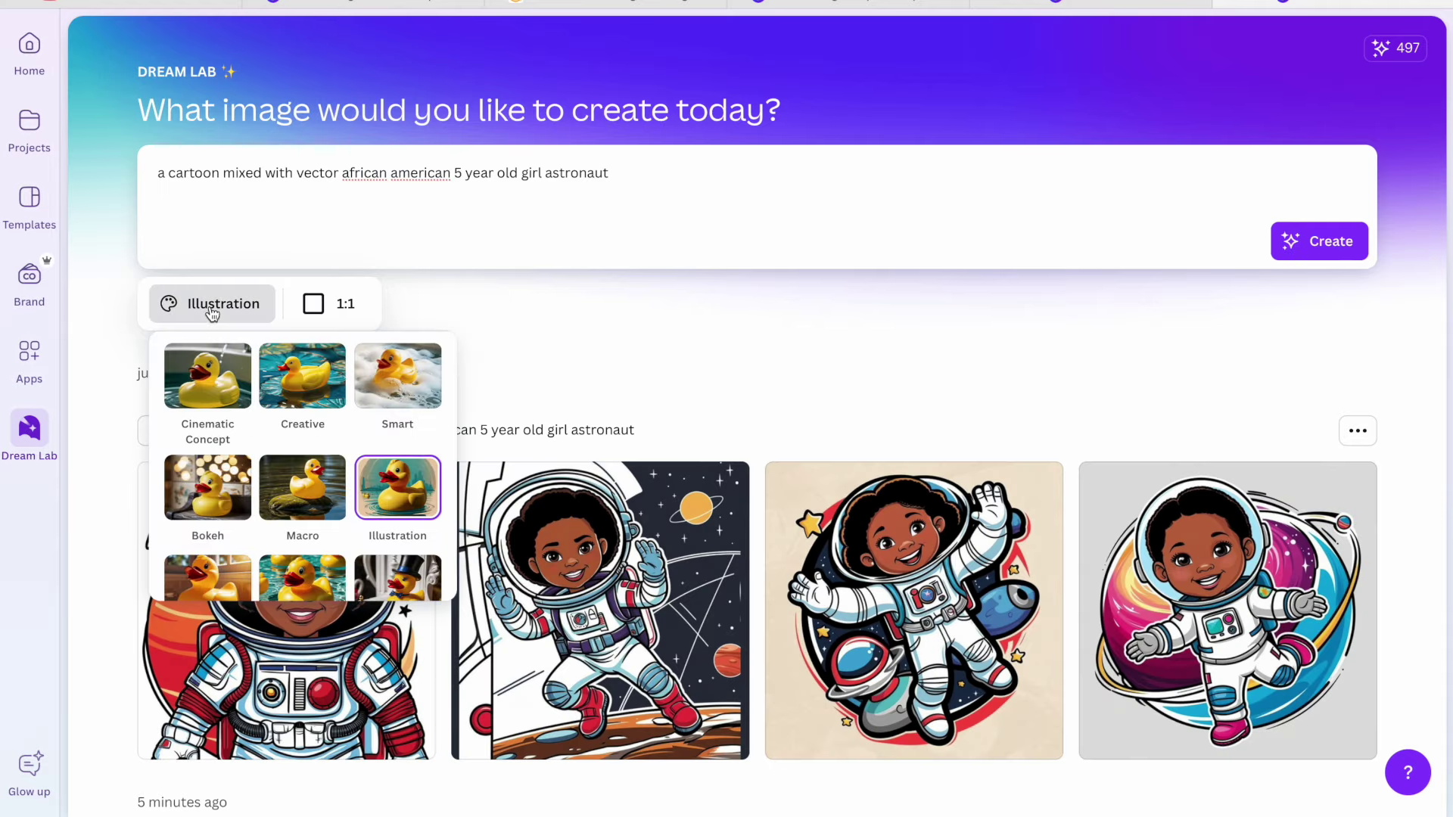
left_click(295, 382)
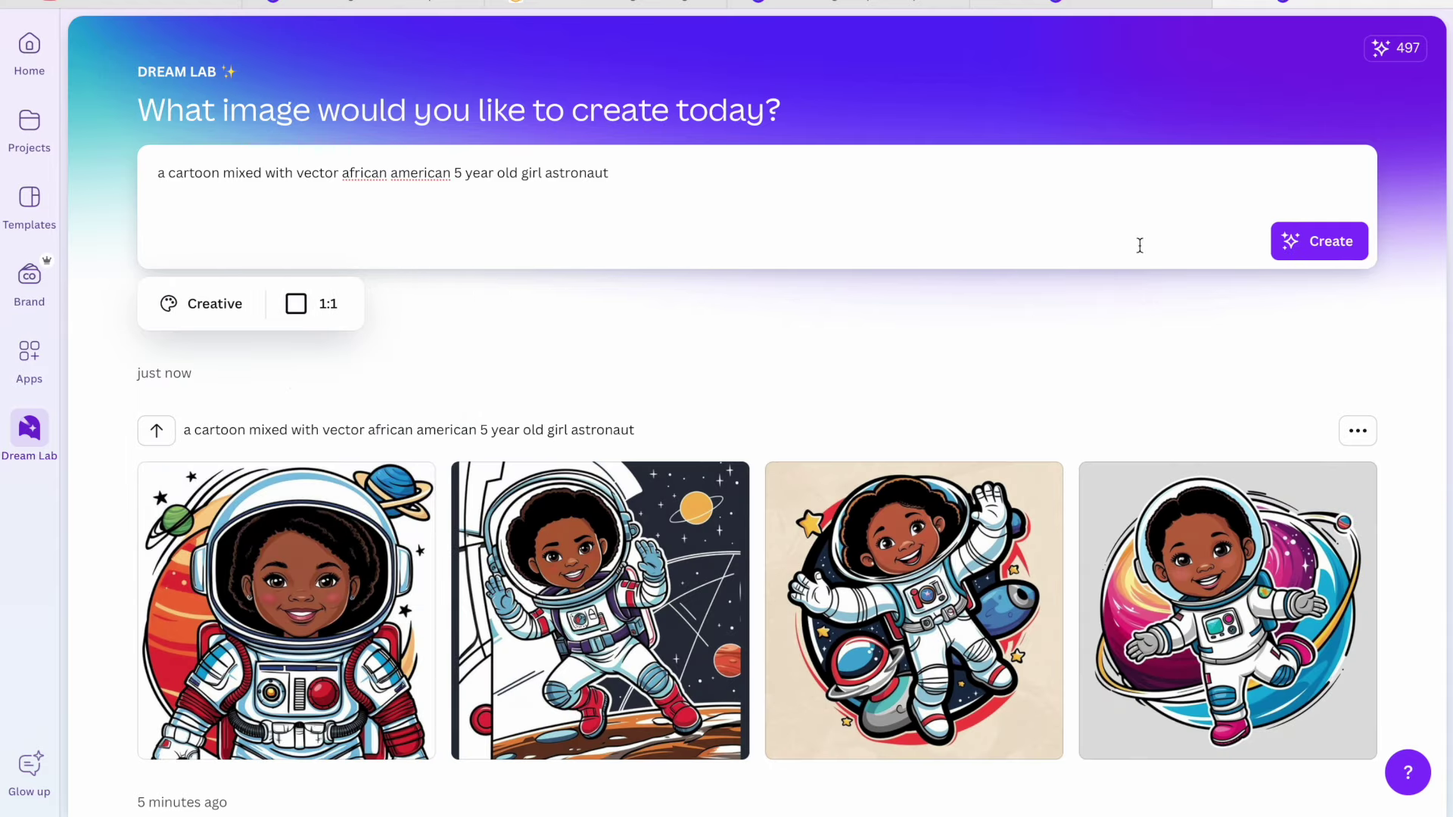
left_click(1348, 246)
scroll(1032, 342, "down", 4)
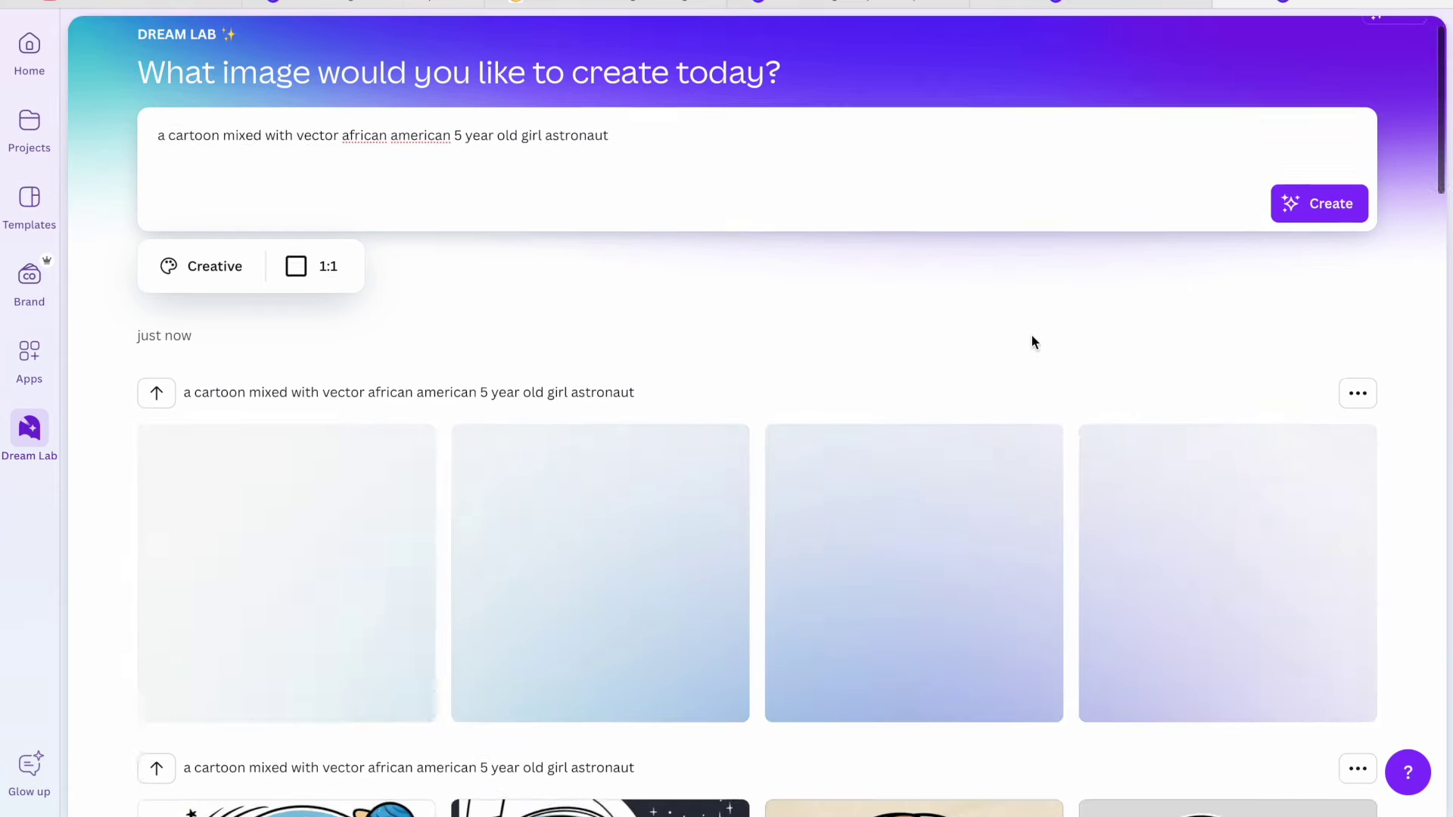
scroll(1032, 342, "up", 1)
scroll(1032, 336, "up", 1)
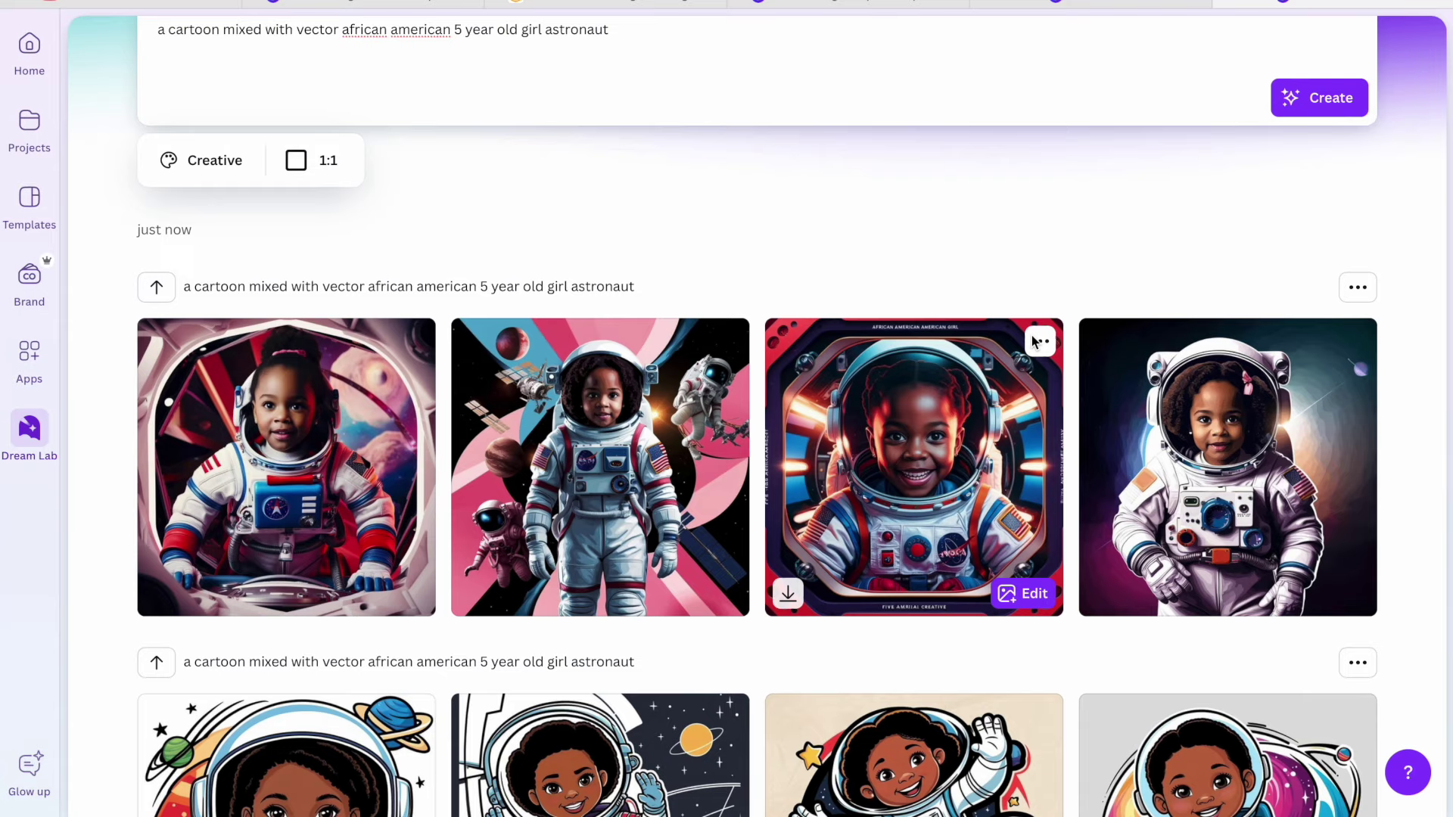
Compare the Creative results with the earlier Illustration results, enlarging each of the four Illustration astronaut images in turn
scroll(966, 247, "down", 1)
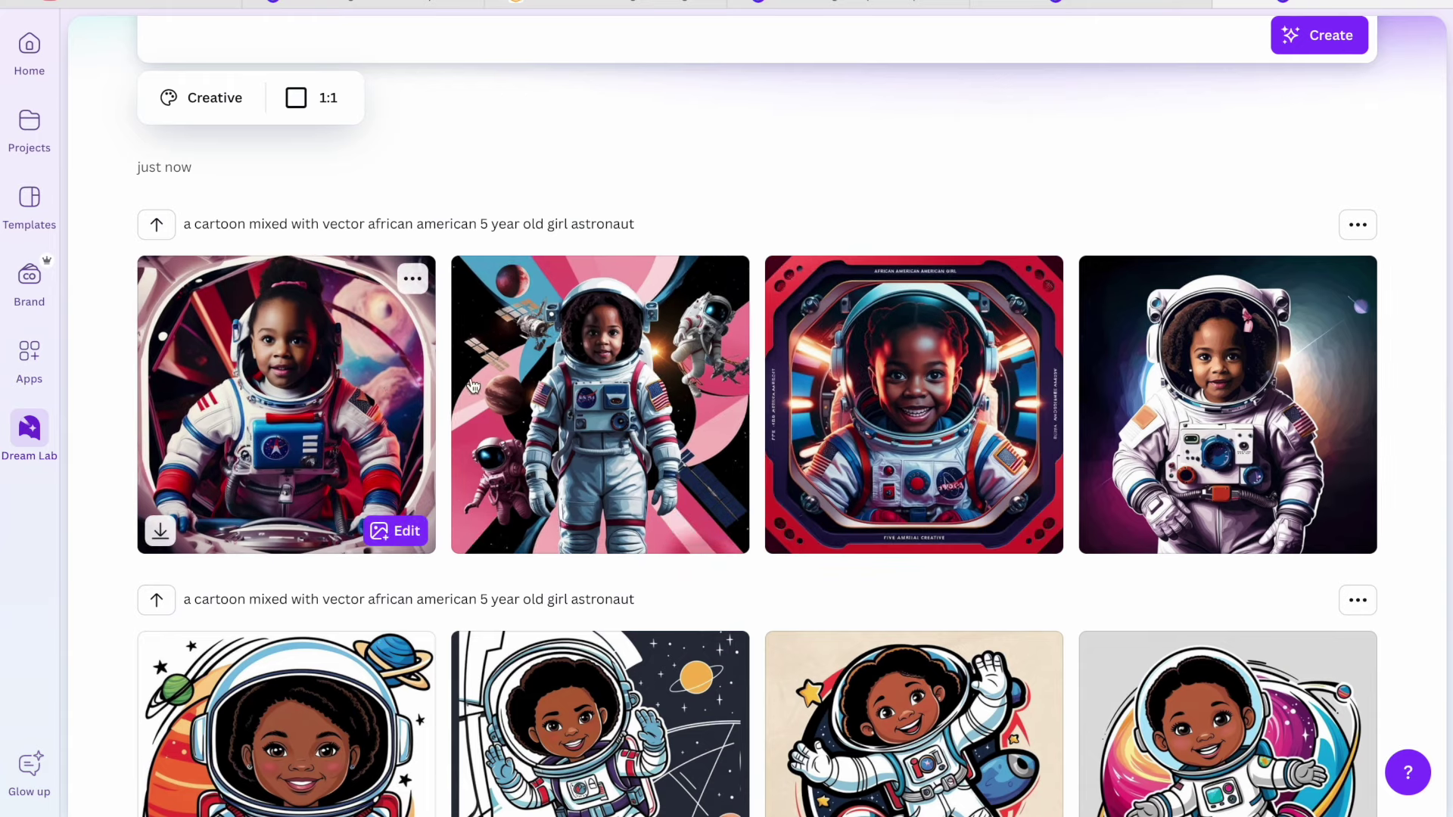
scroll(1303, 404, "down", 3)
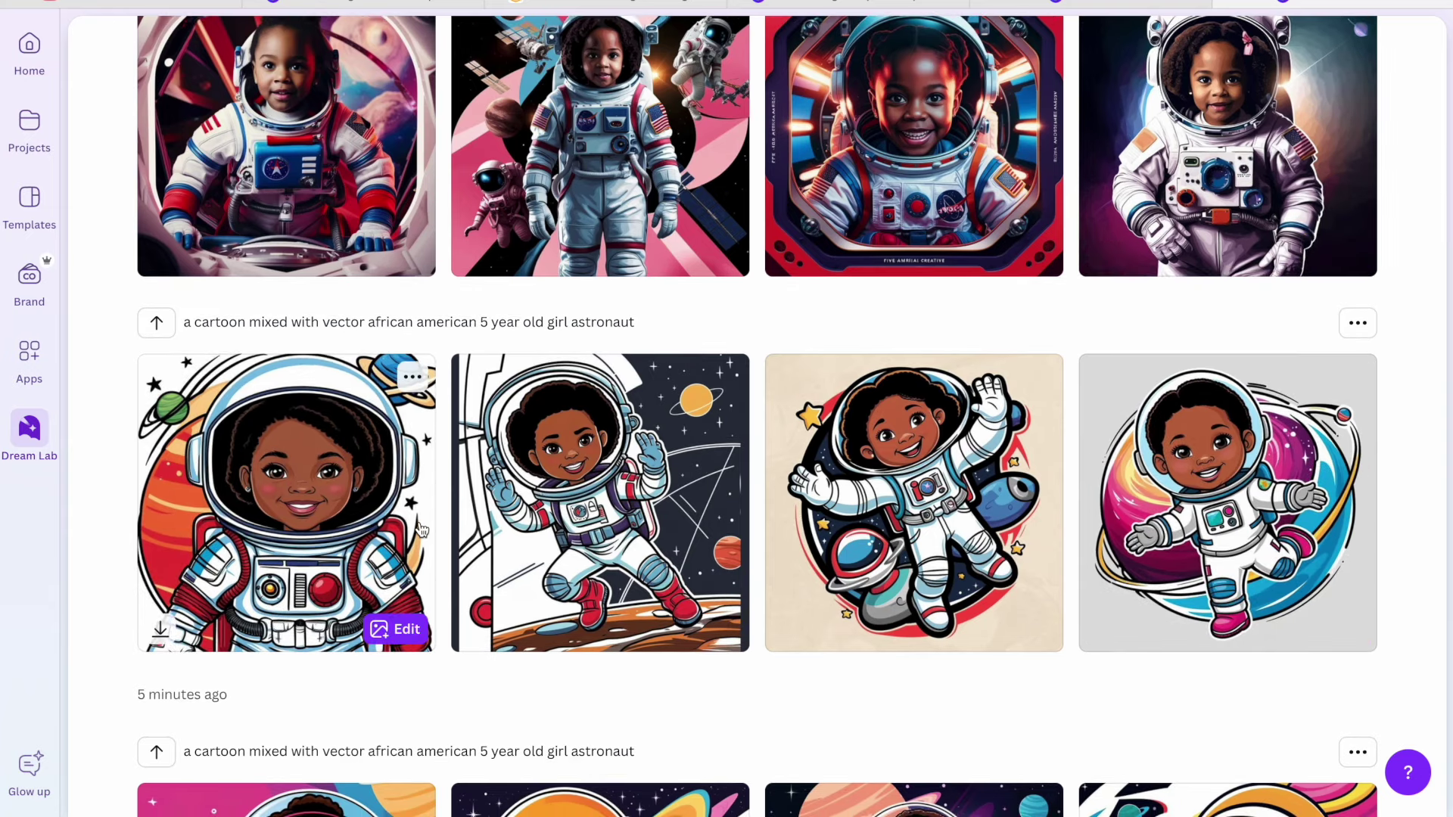
scroll(422, 529, "down", 1)
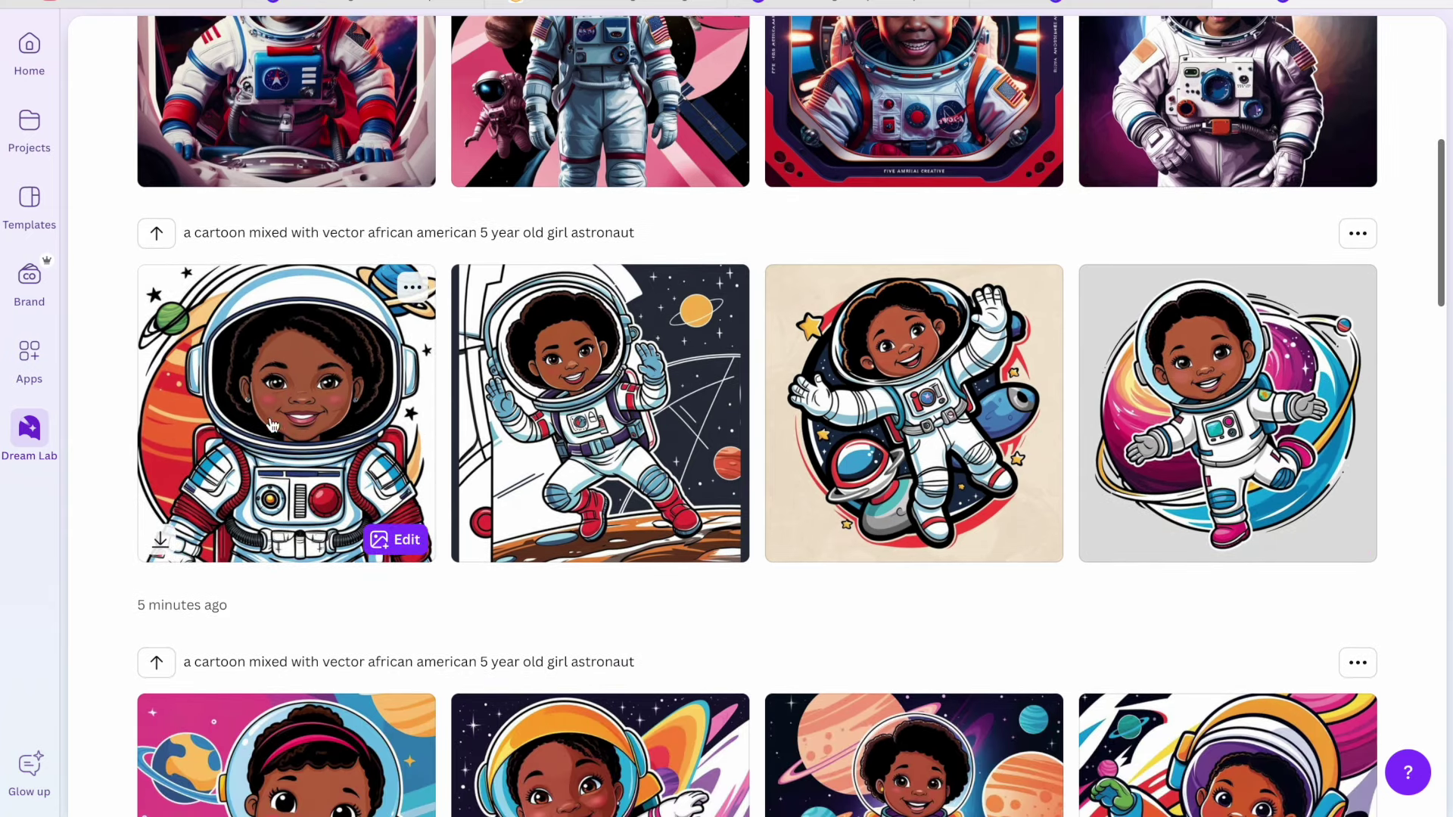
left_click(286, 424)
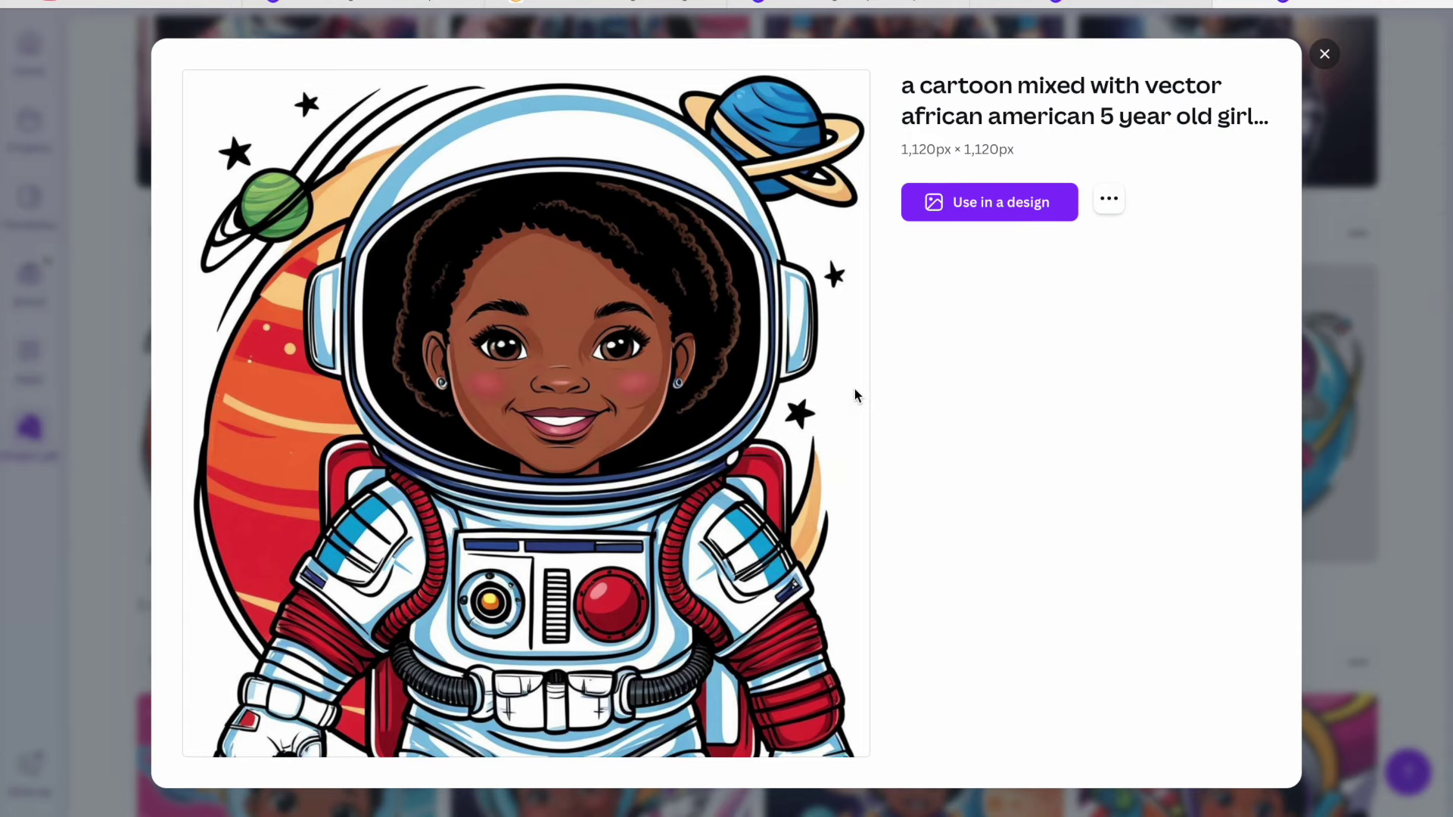
key("Right")
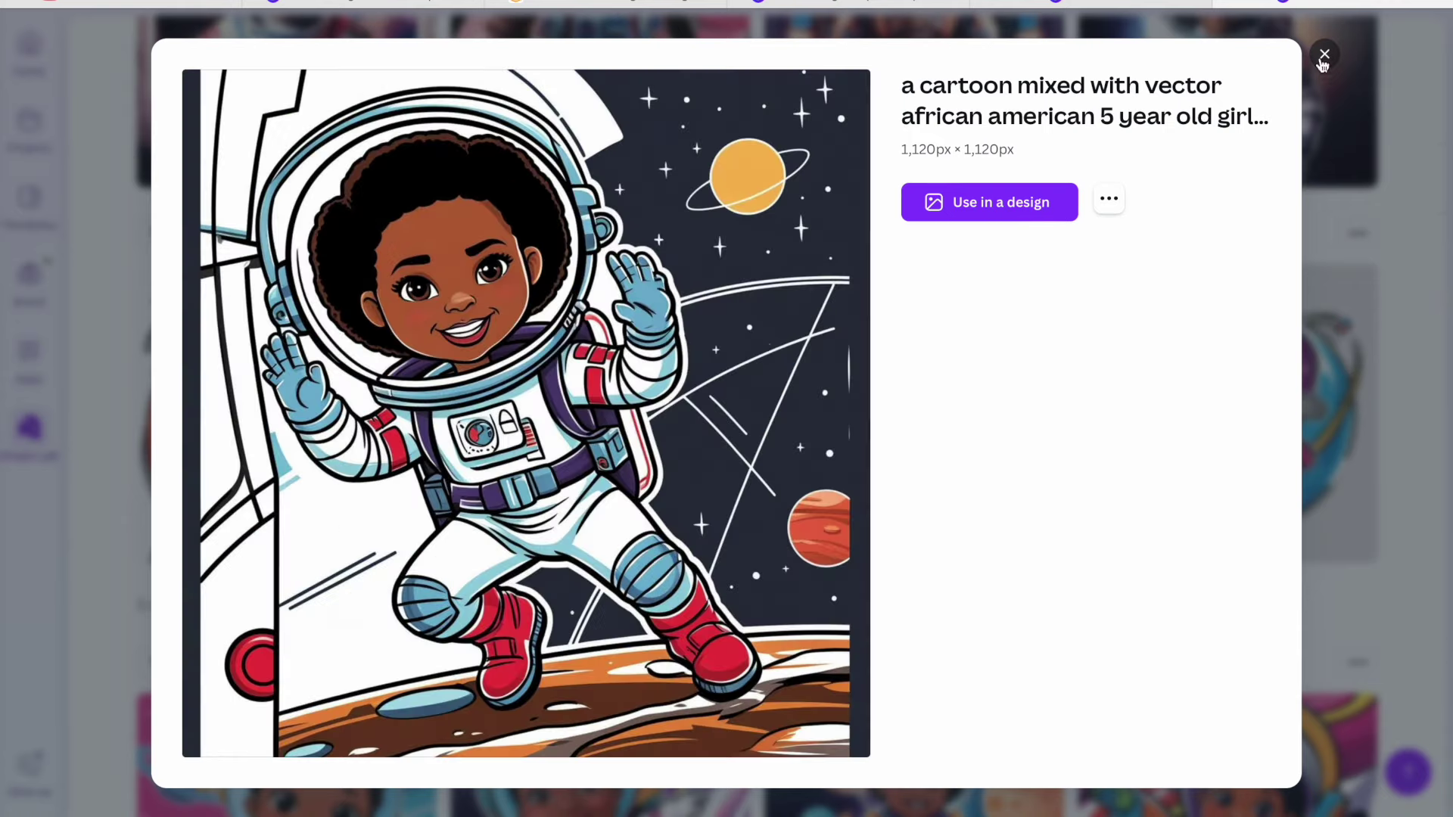
left_click(1320, 67)
left_click(1051, 302)
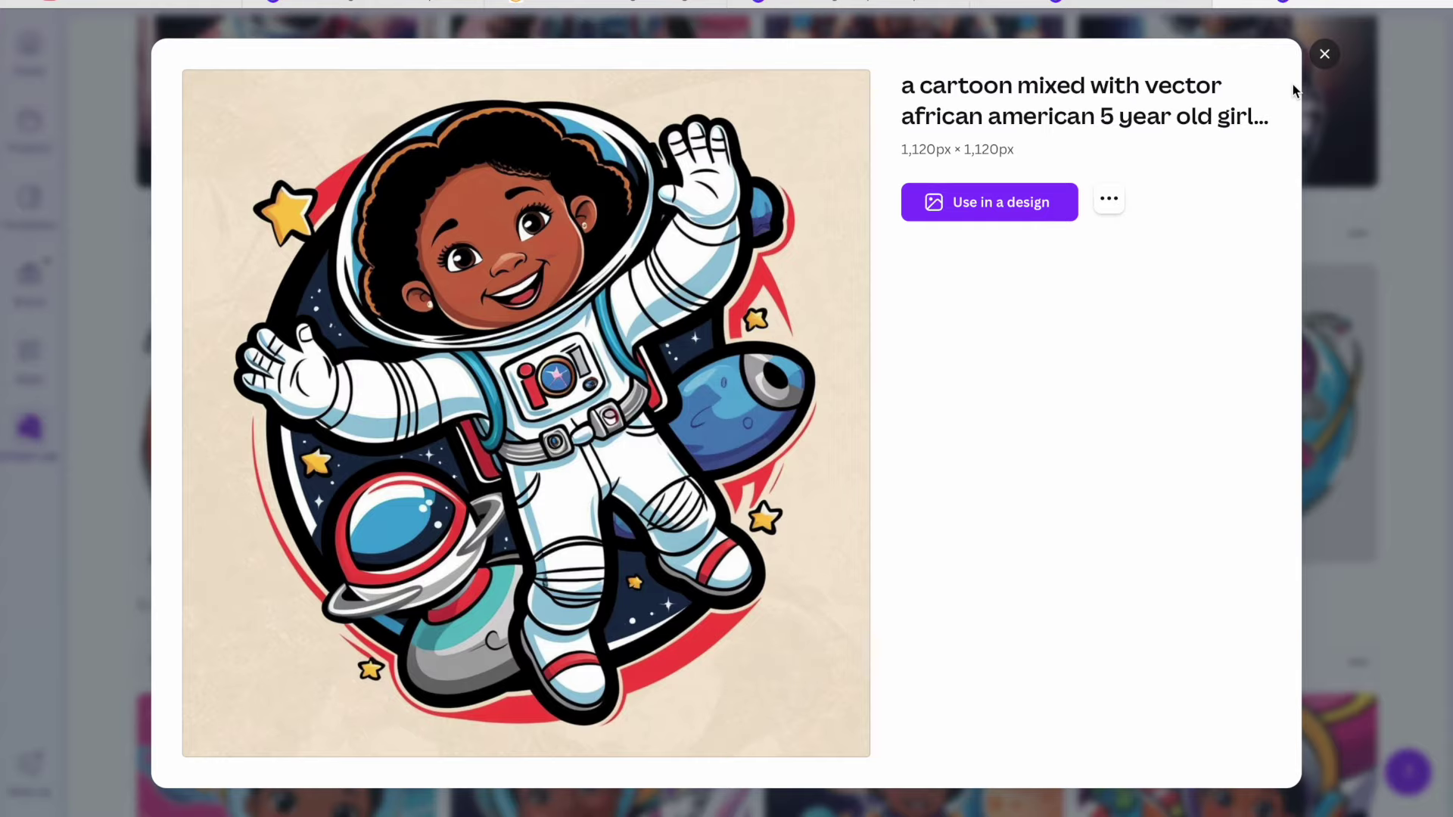
left_click(1324, 67)
left_click(1053, 427)
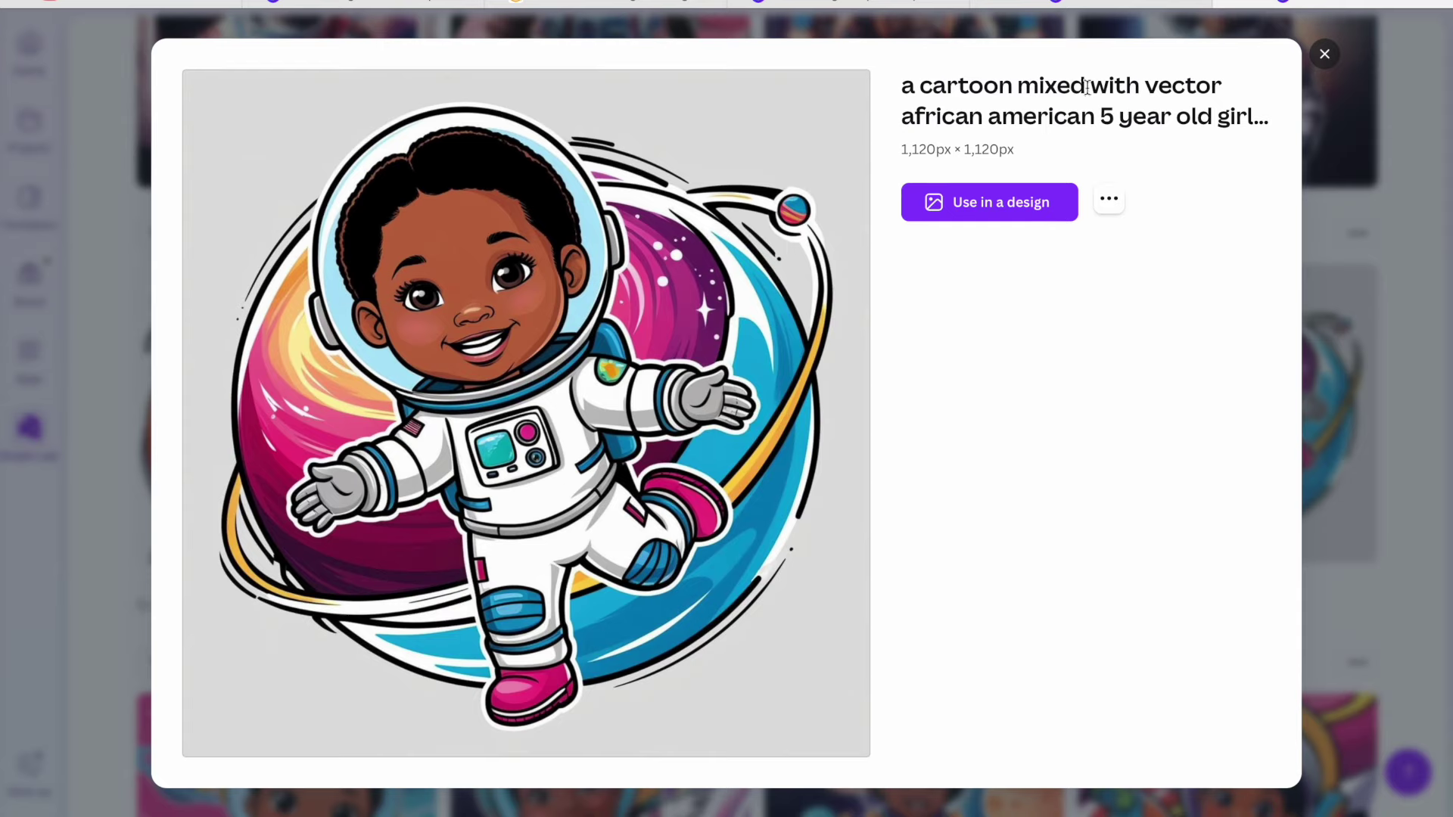
left_click(1324, 53)
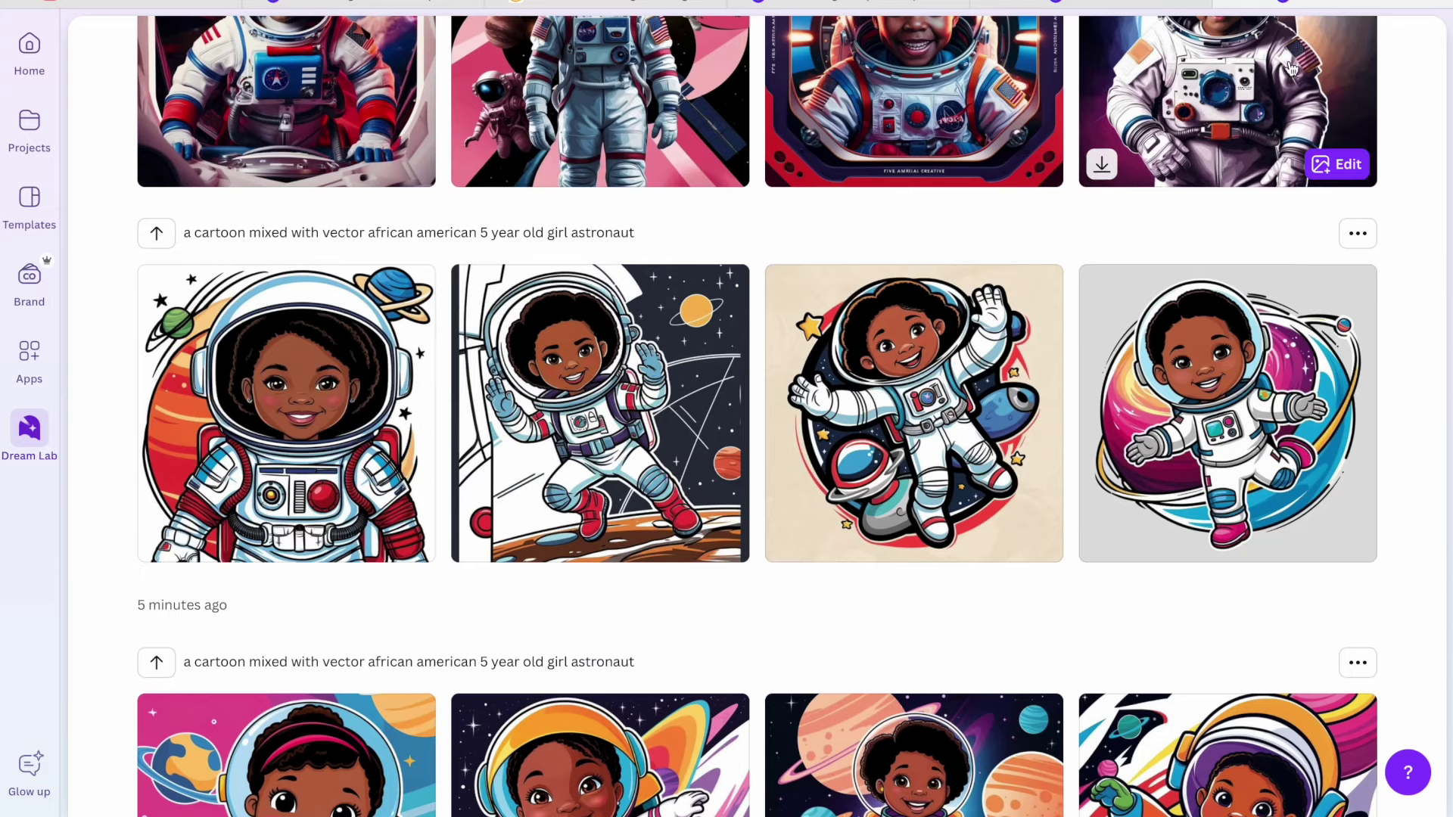
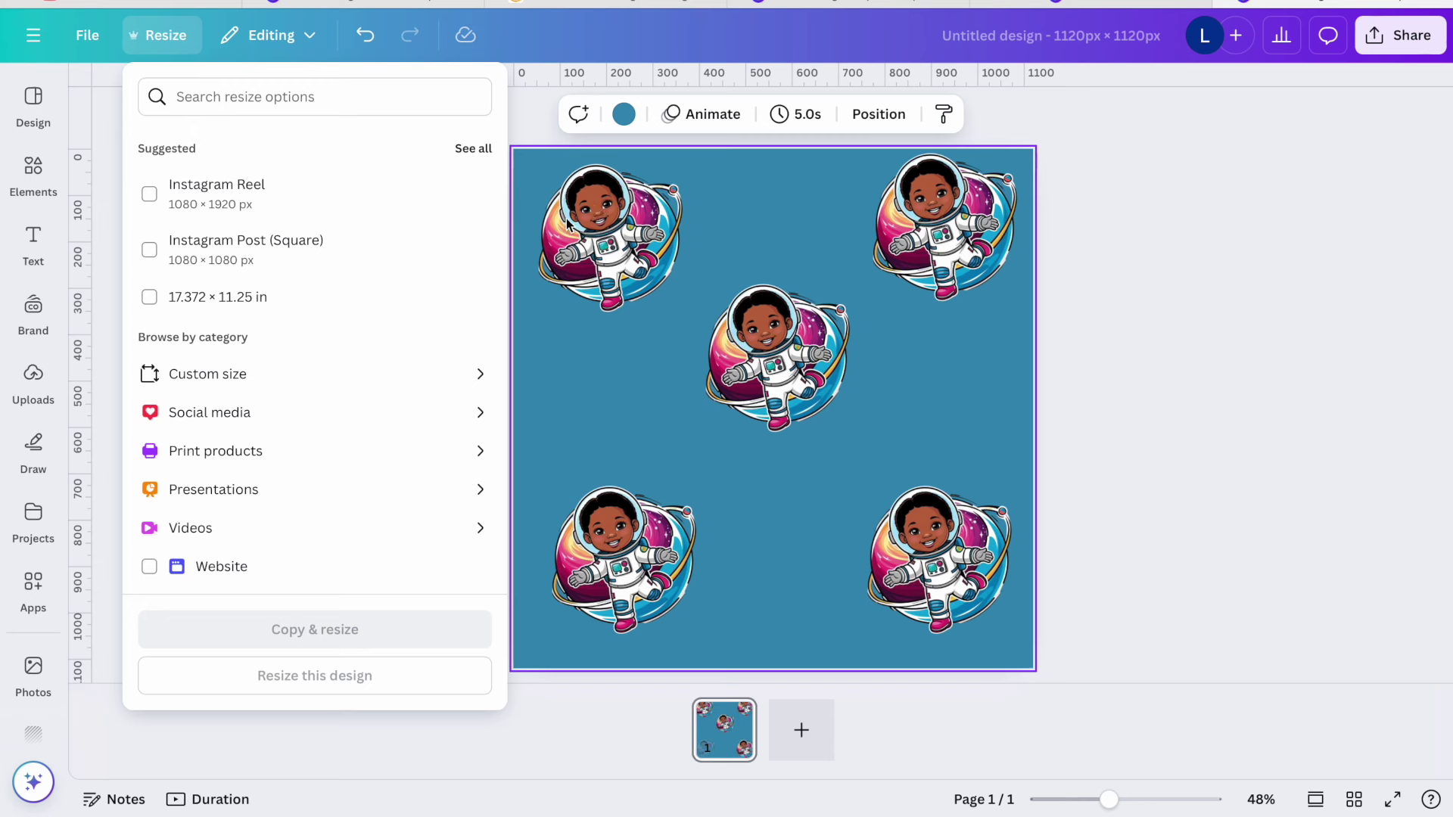
Resize this astronaut pattern design to a custom size of 8.5 × 11 in
left_click(364, 386)
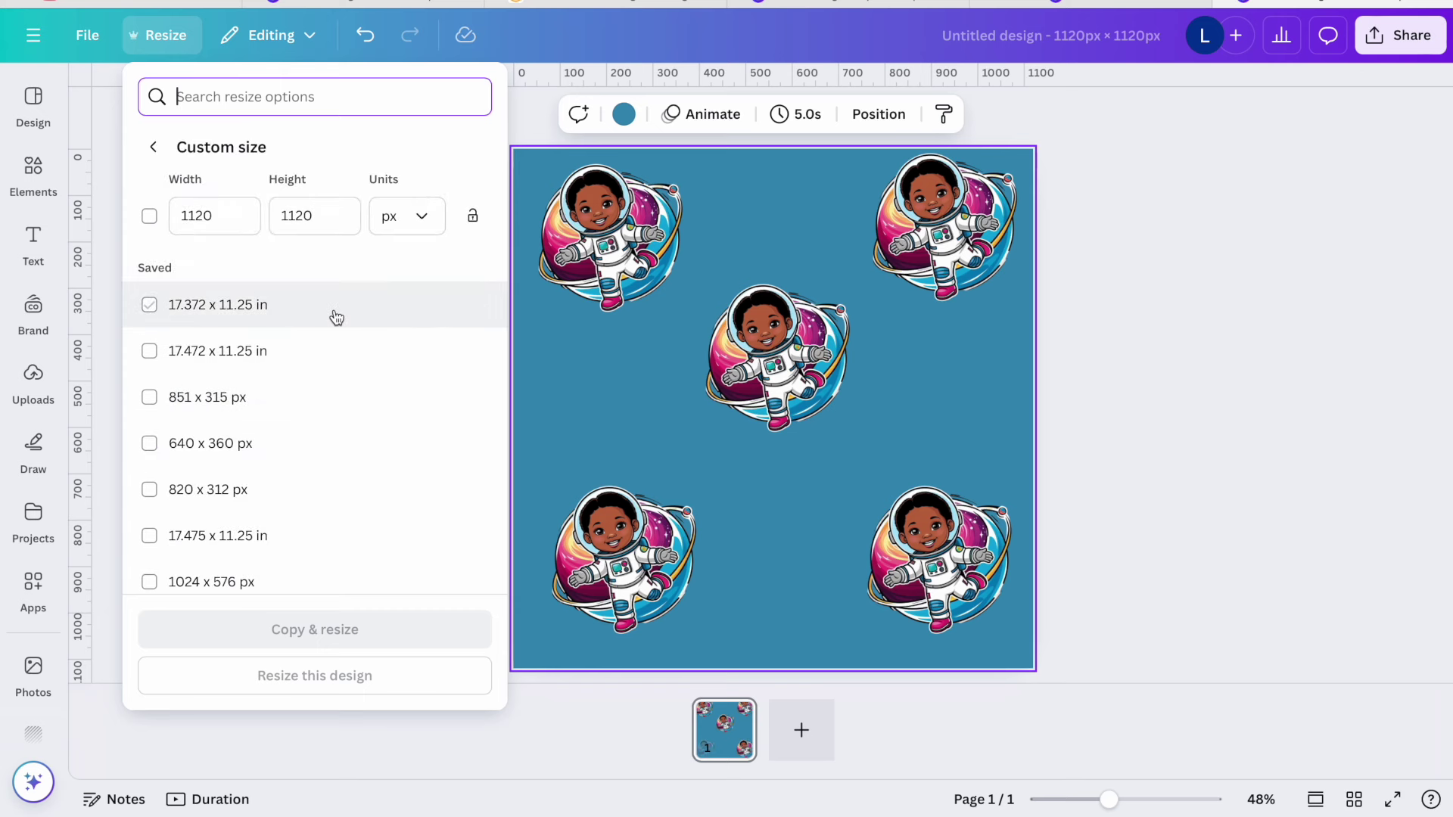
left_click(407, 215)
left_click(423, 310)
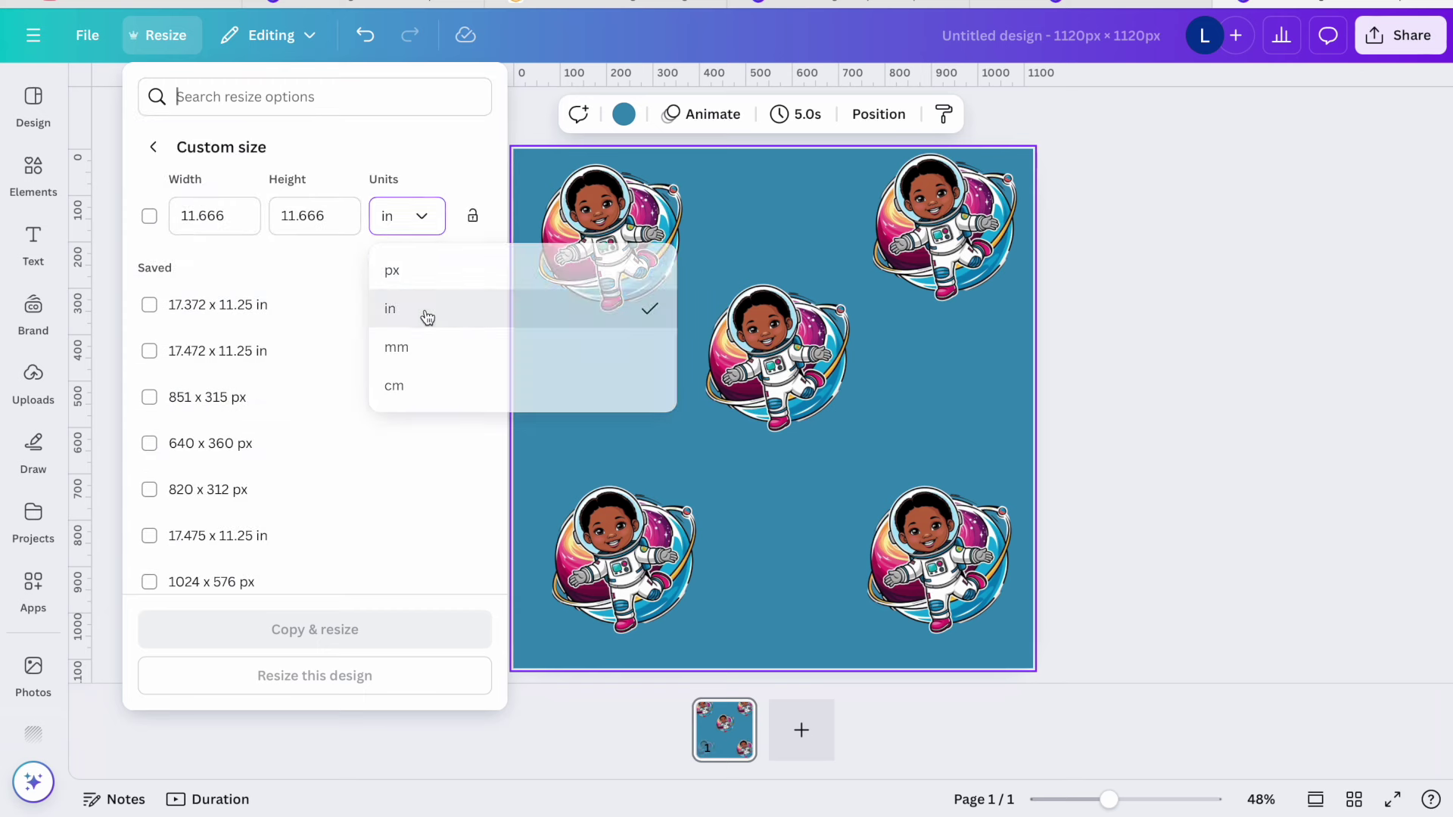
left_click(239, 216)
key("ctrl+a")
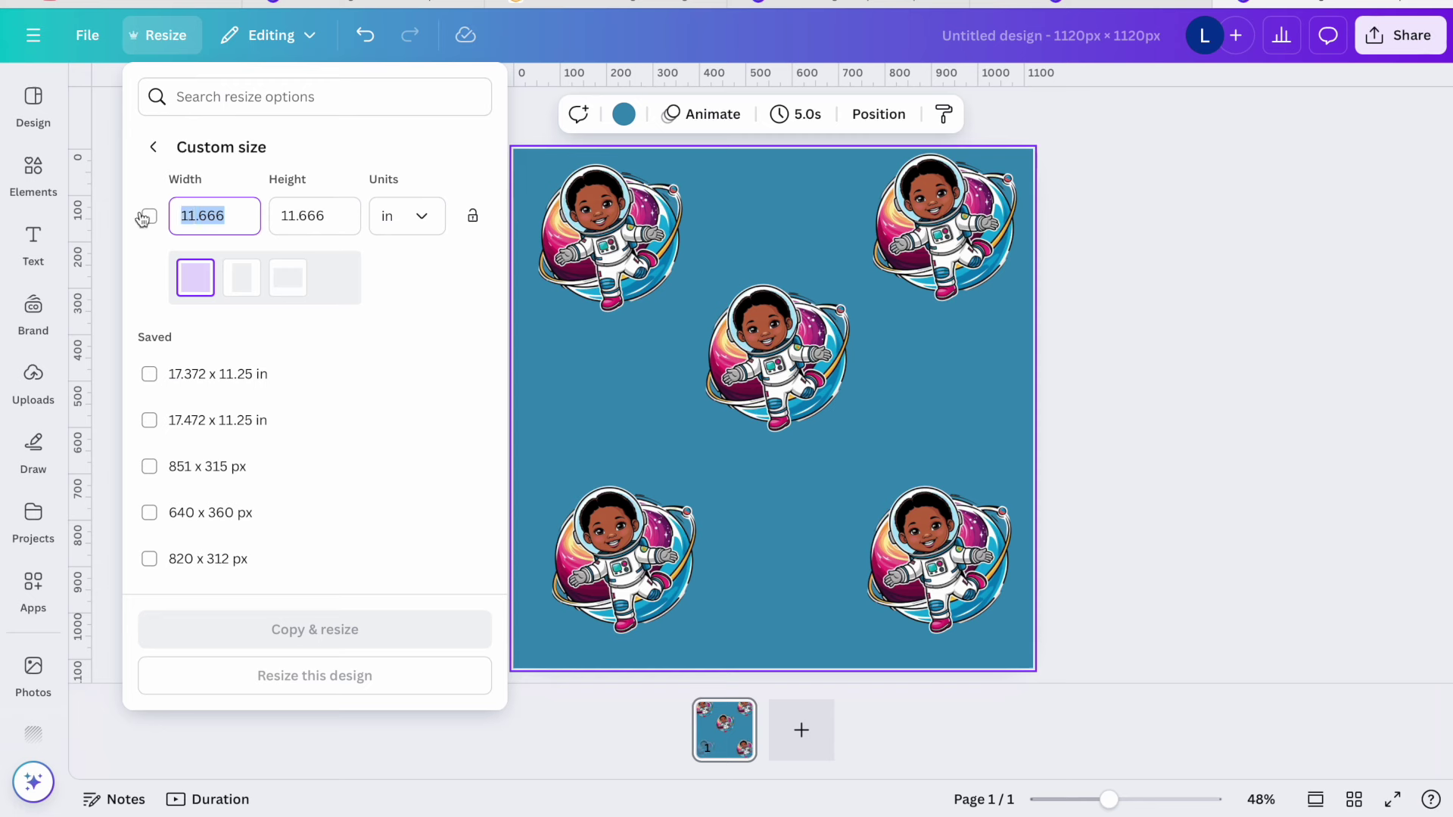
type("8.5")
left_click(286, 226)
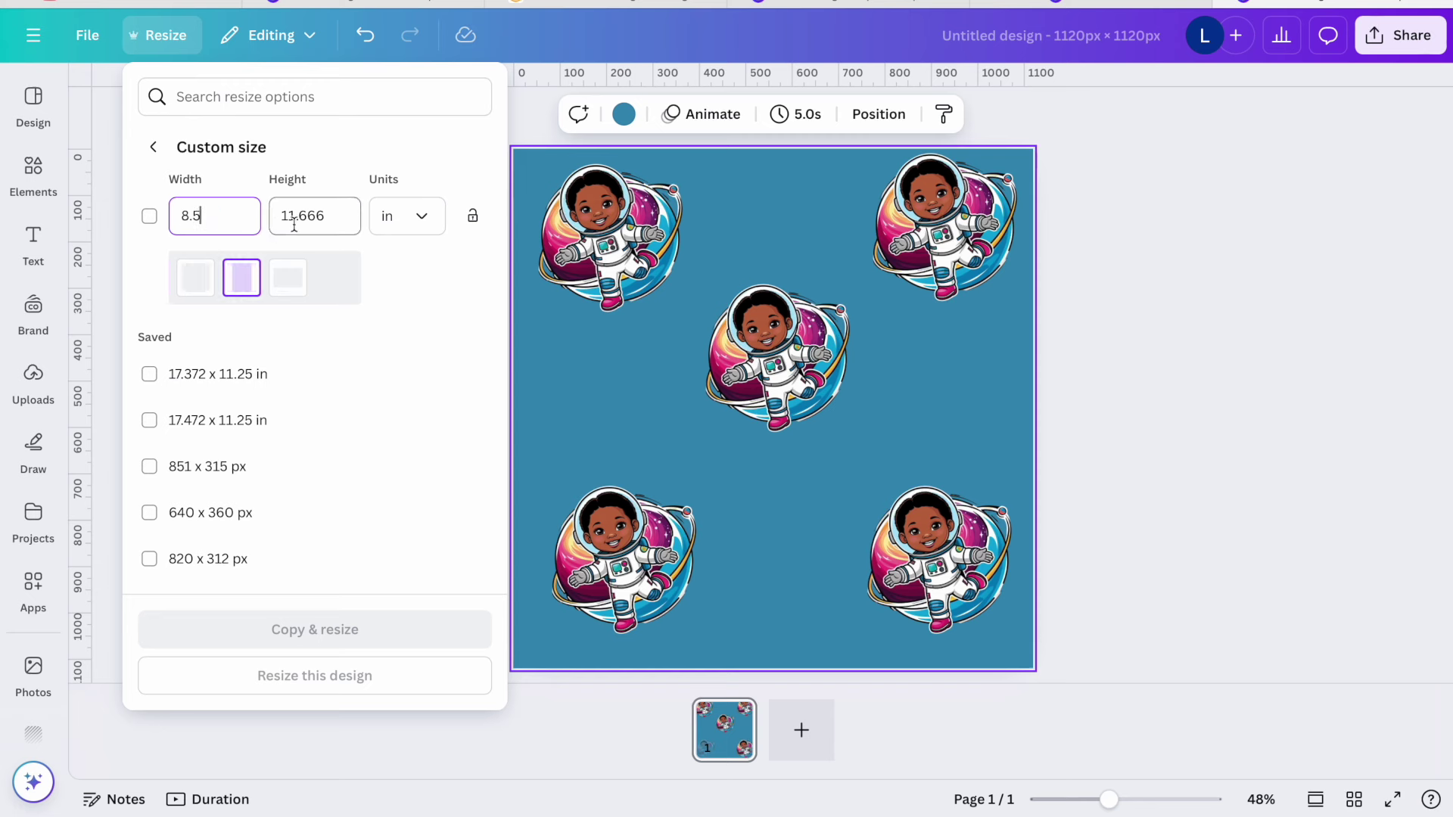
left_click_drag(337, 215, 301, 212)
key("BackSpace")
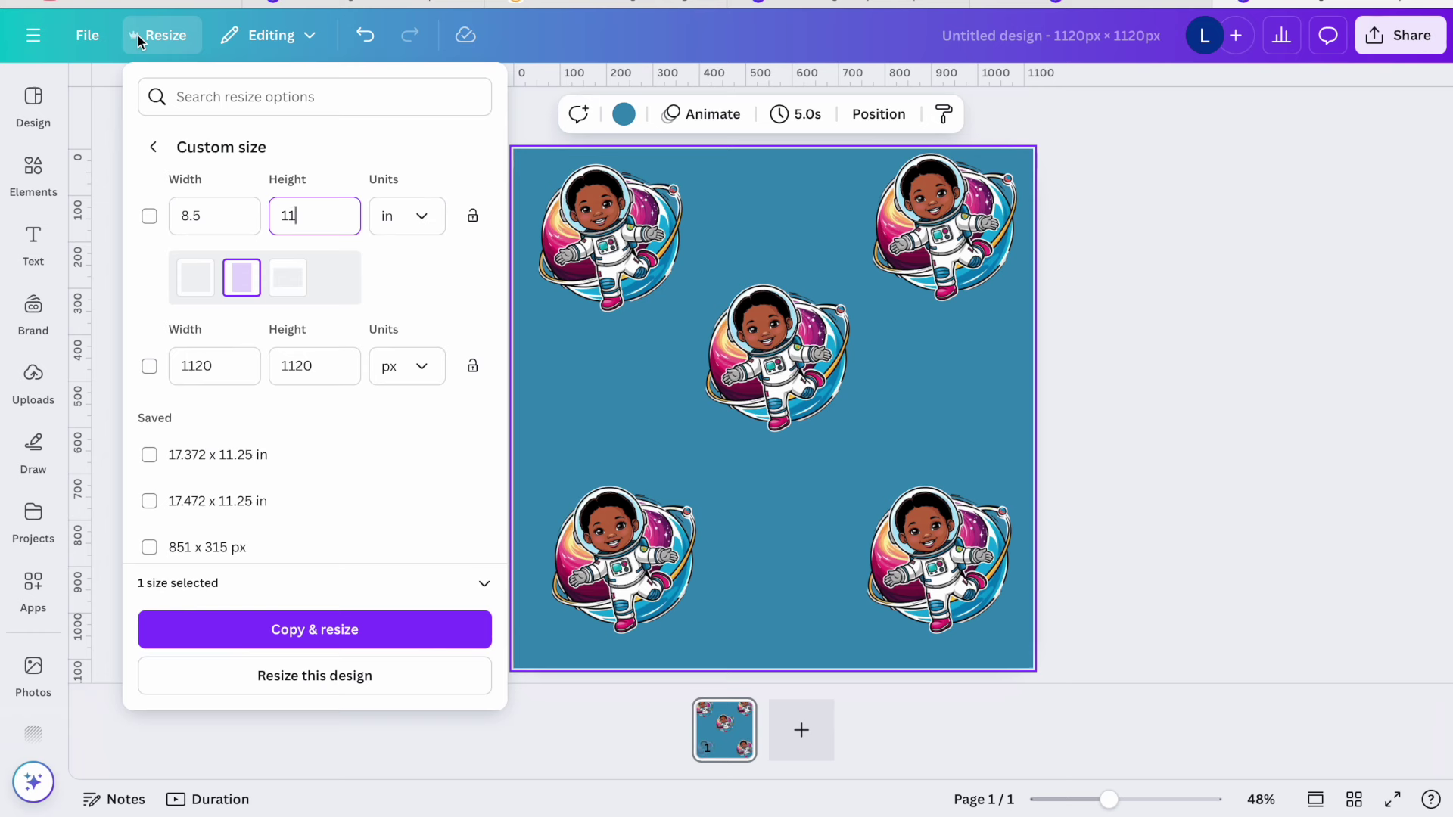
left_click(323, 688)
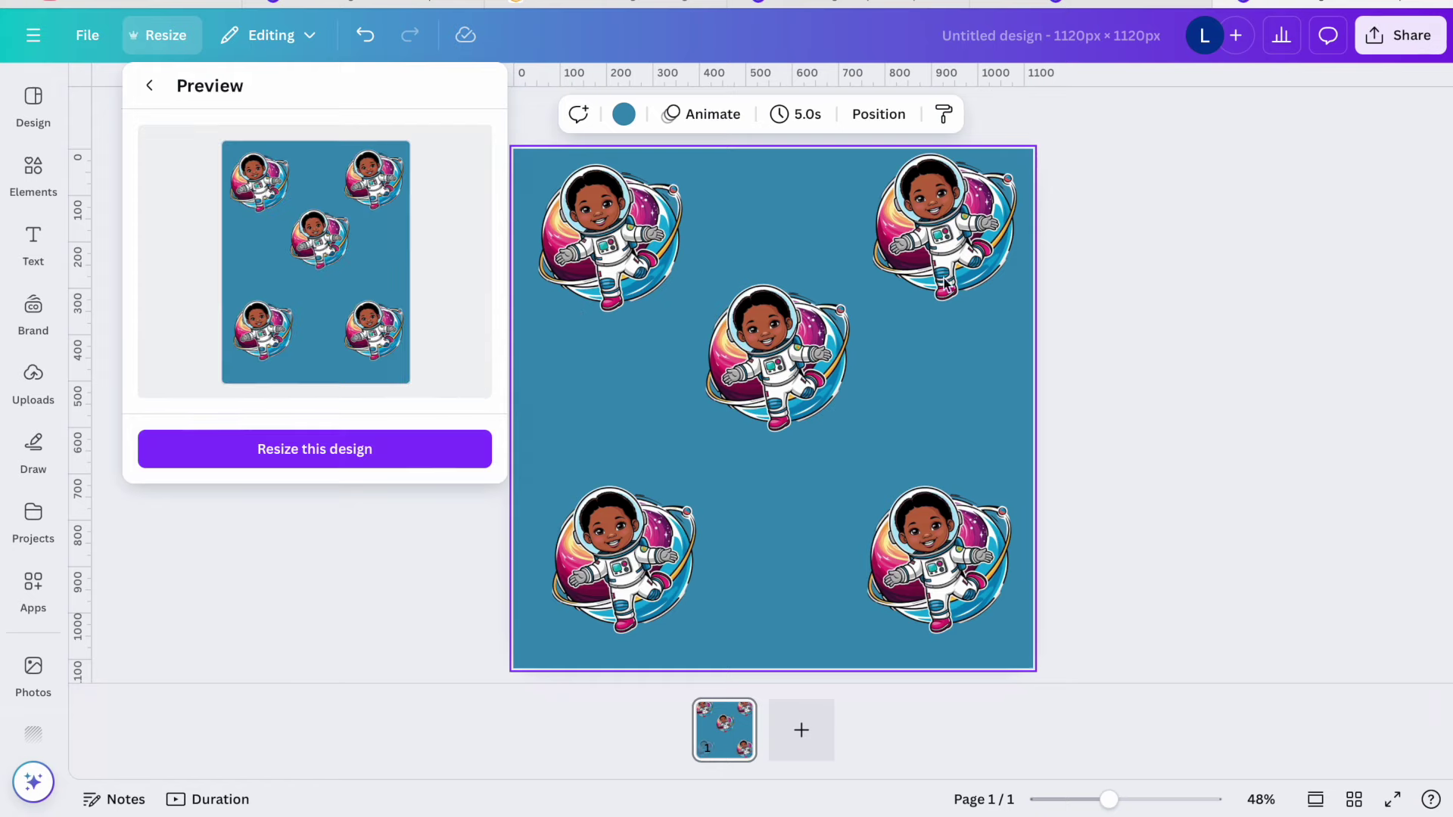
left_click(412, 461)
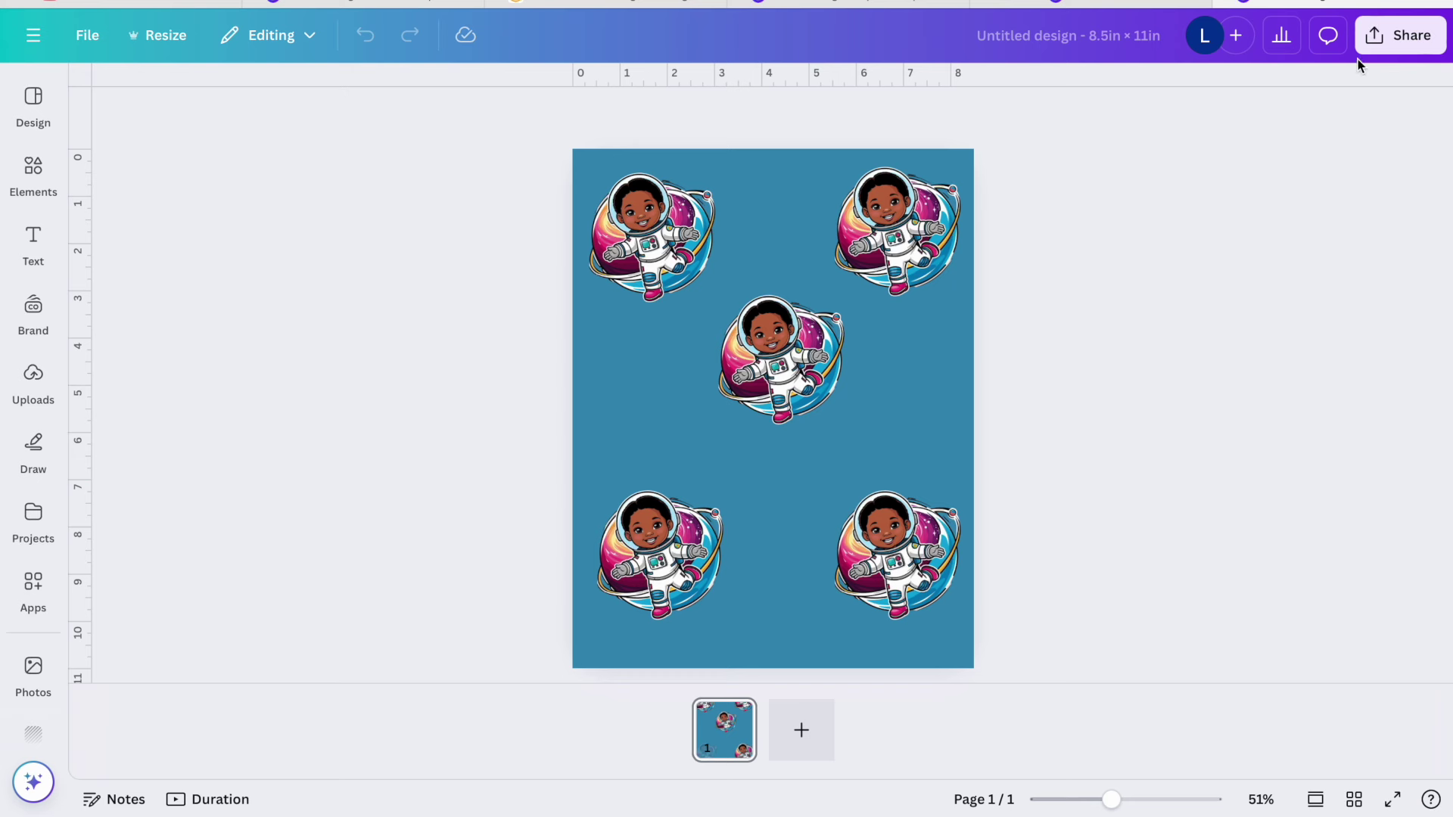
Download the resized astronaut pattern design as a PNG at size 1
left_click(1398, 35)
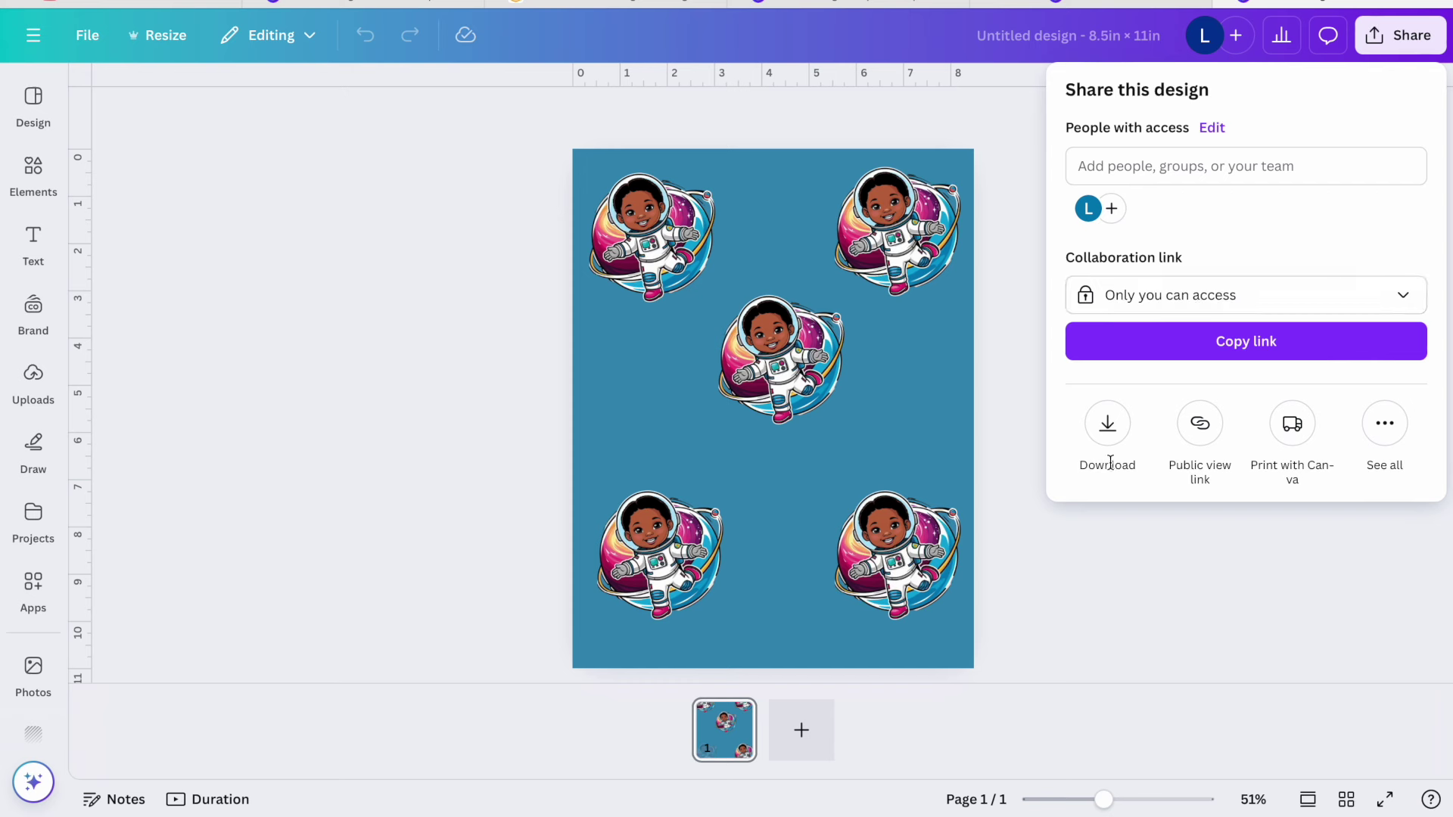
left_click(1107, 425)
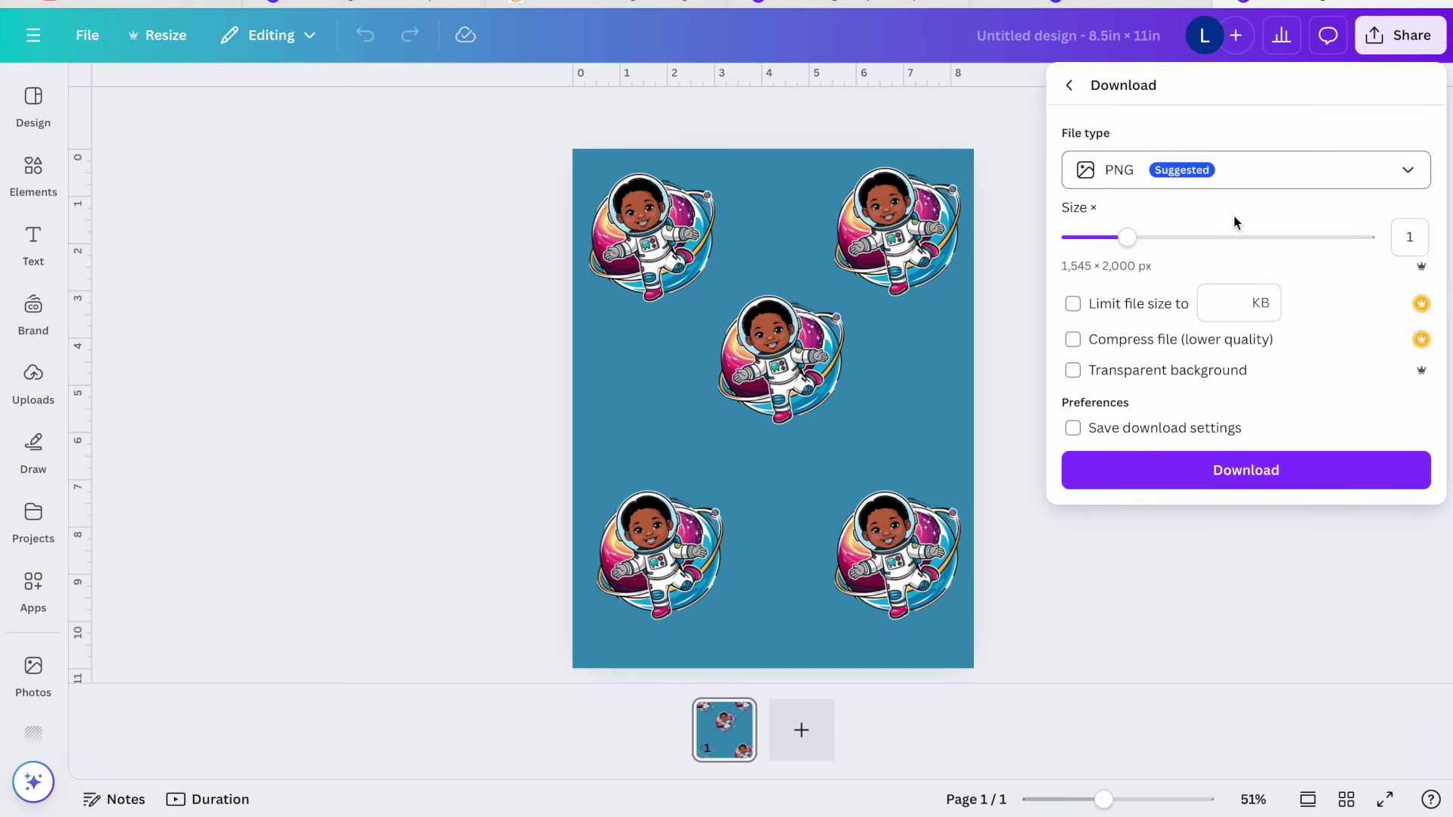
left_click(1250, 475)
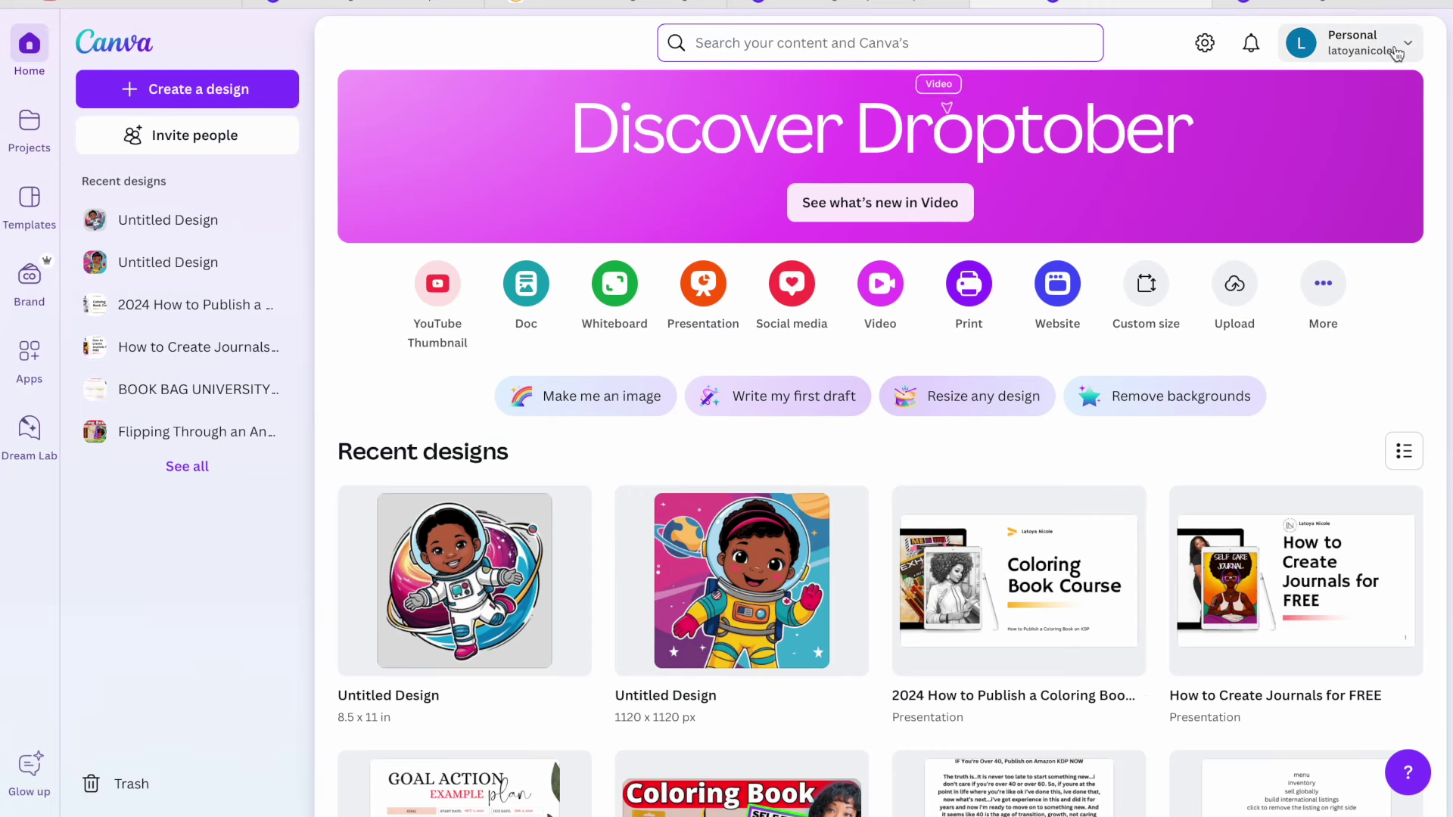
Create a new blank design with a custom size of 8.5 × 11 in
left_click(225, 89)
left_click(276, 597)
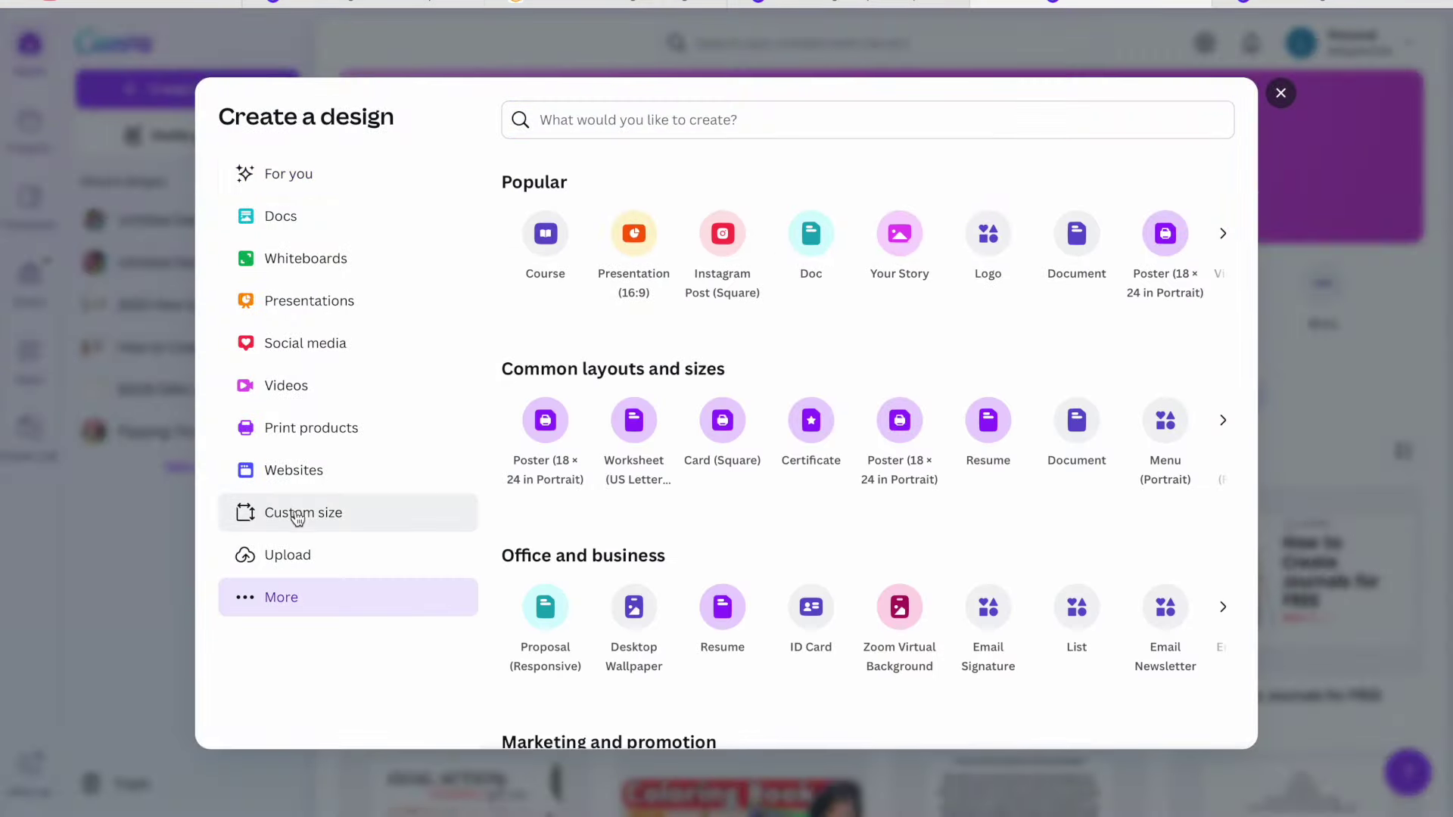
left_click(295, 512)
left_click(1021, 211)
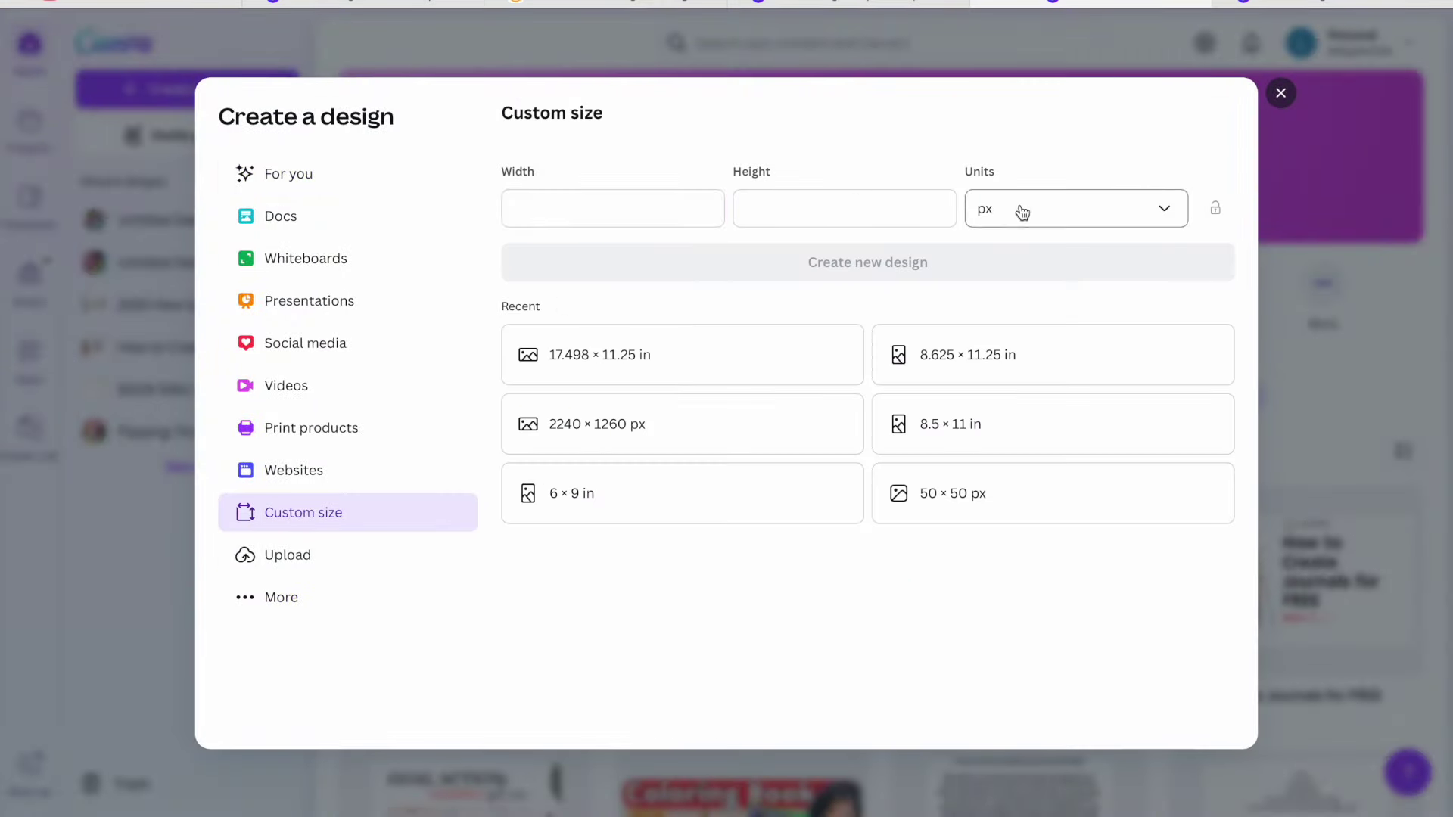
left_click(1025, 300)
left_click(648, 210)
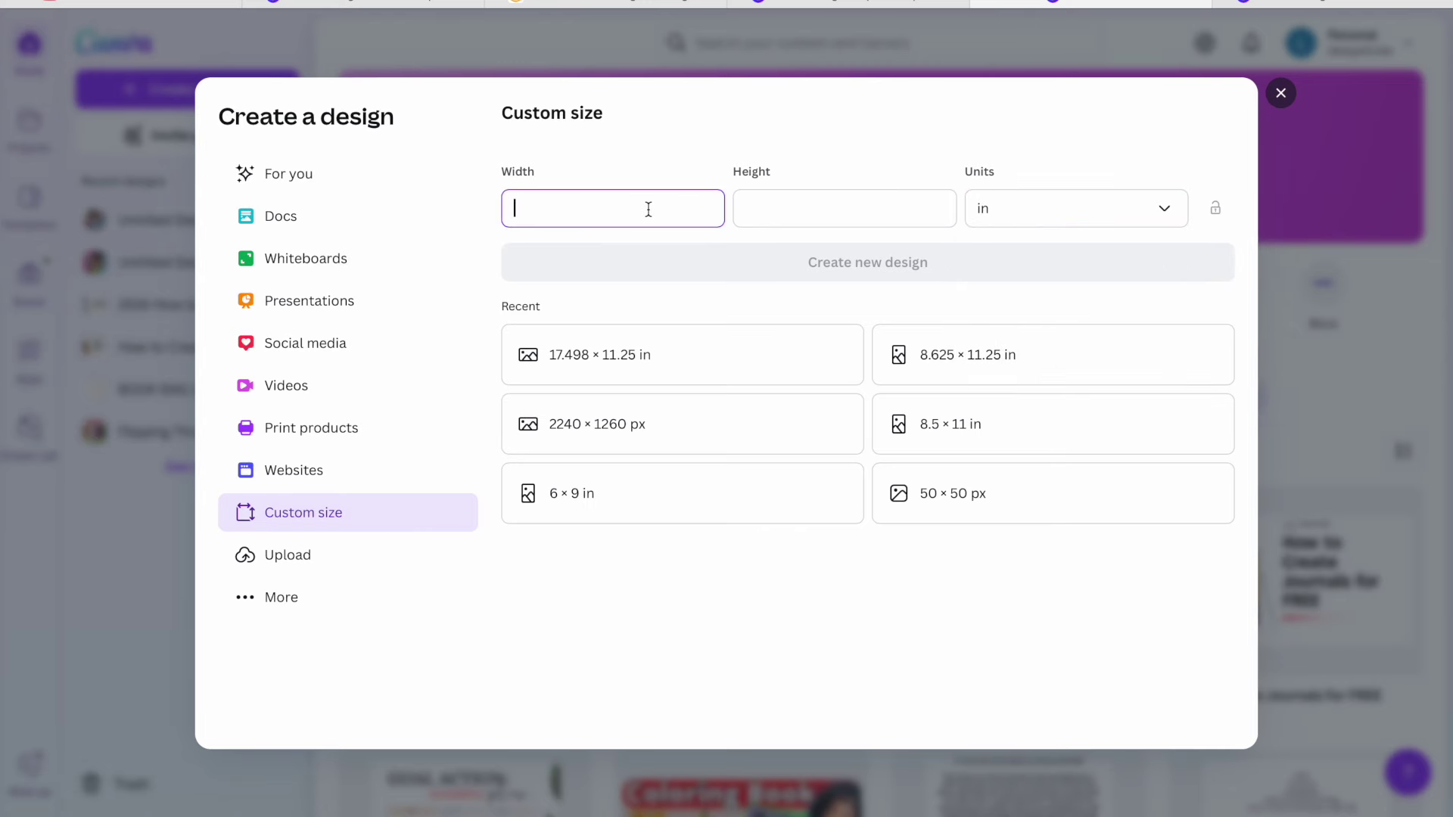
type("8.5")
left_click(756, 208)
type("11")
left_click(952, 271)
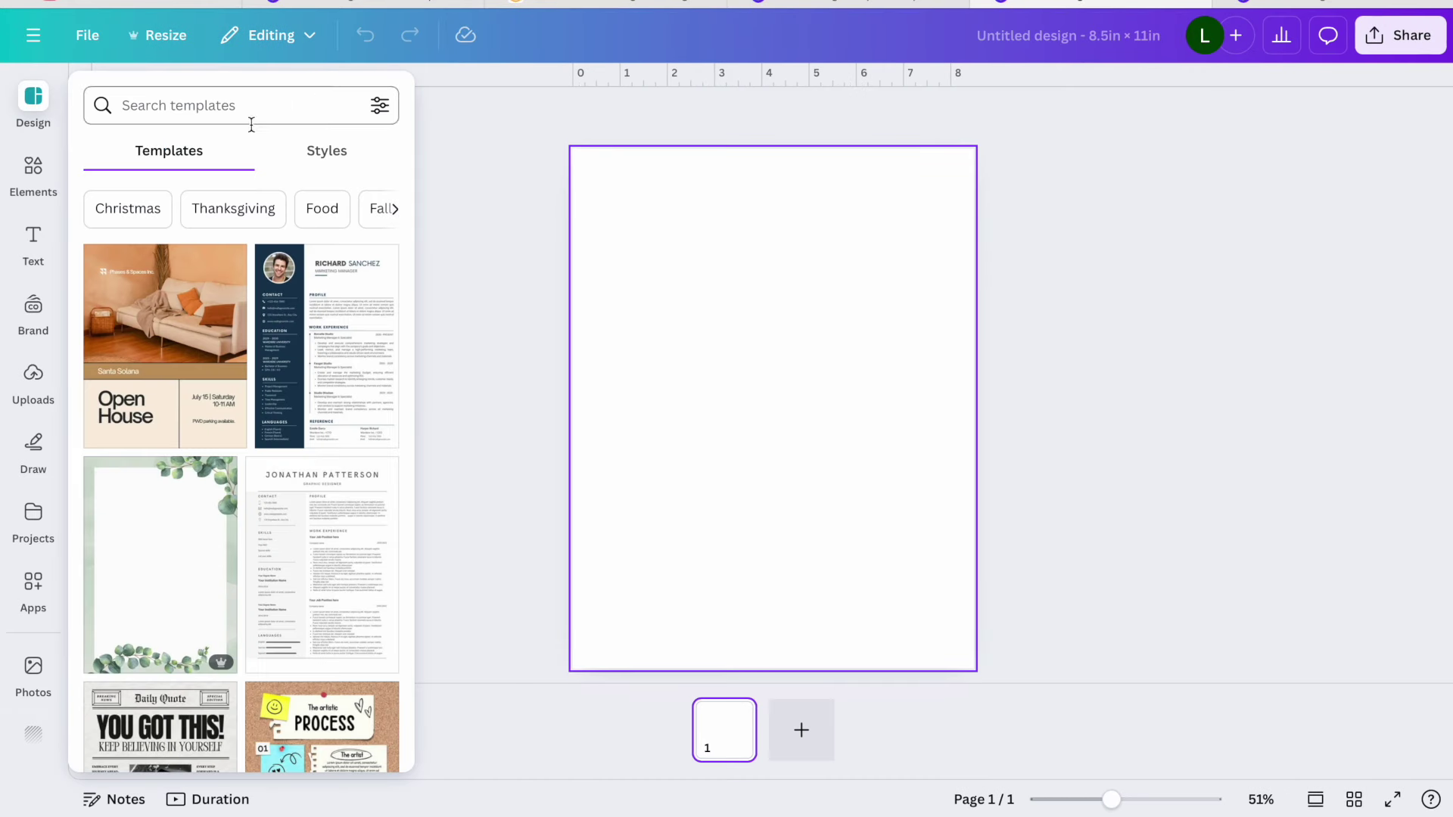
Place the uploaded blue astronaut pattern image on the blank page and enlarge it to fill the page
left_click(33, 385)
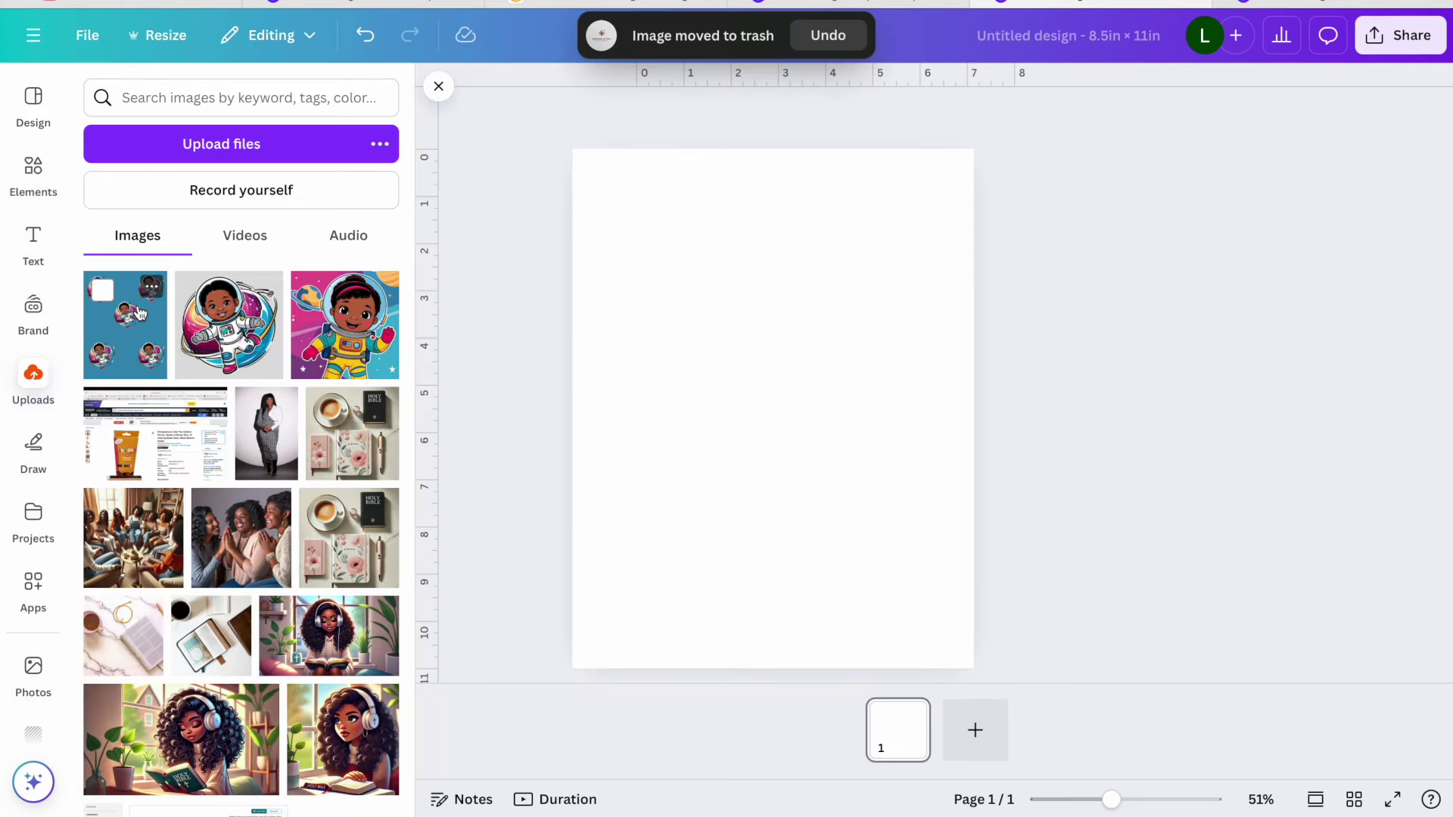
left_click(127, 326)
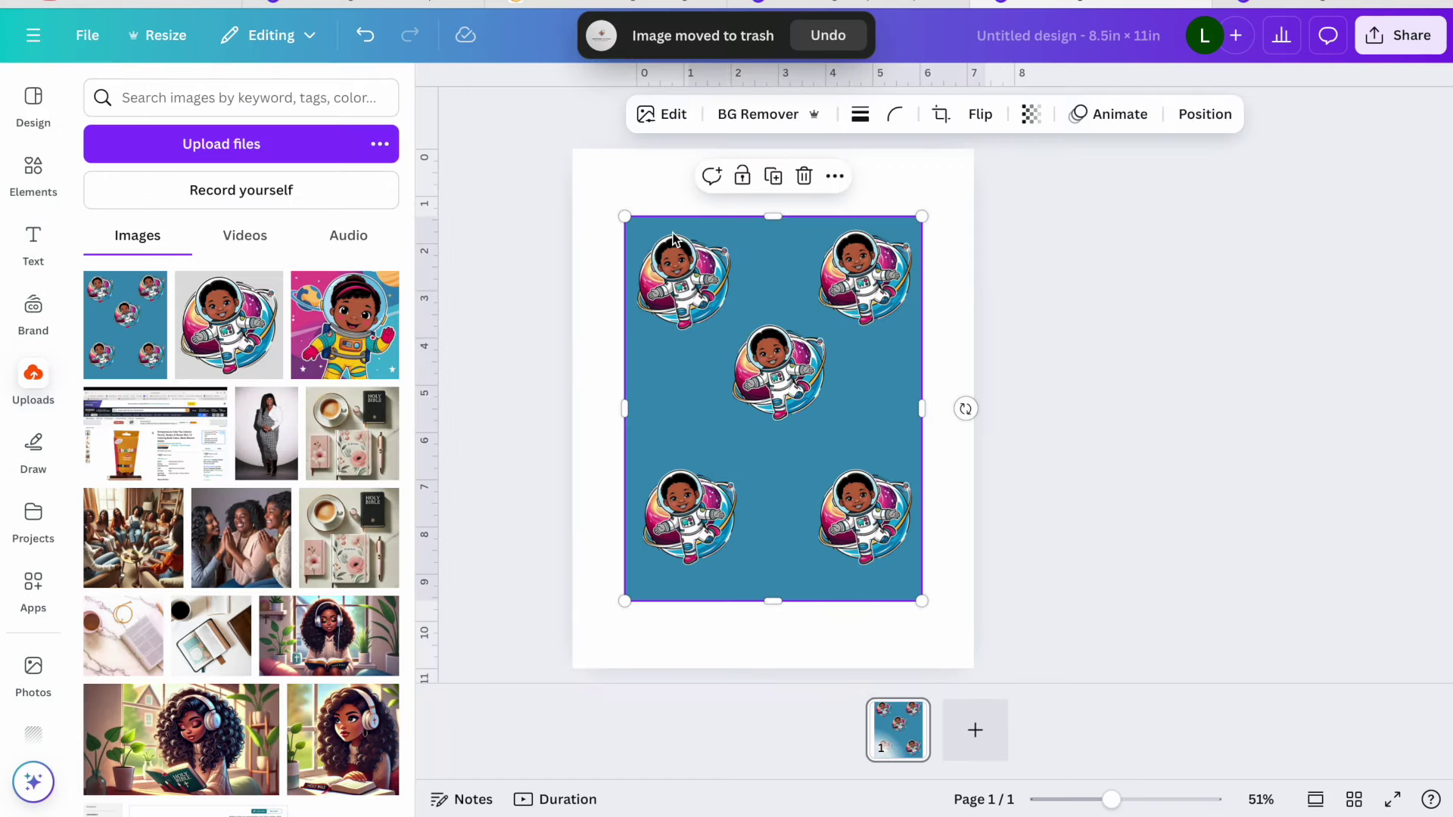
left_click_drag(624, 216, 572, 149)
left_click_drag(923, 603, 983, 656)
left_click(1125, 515)
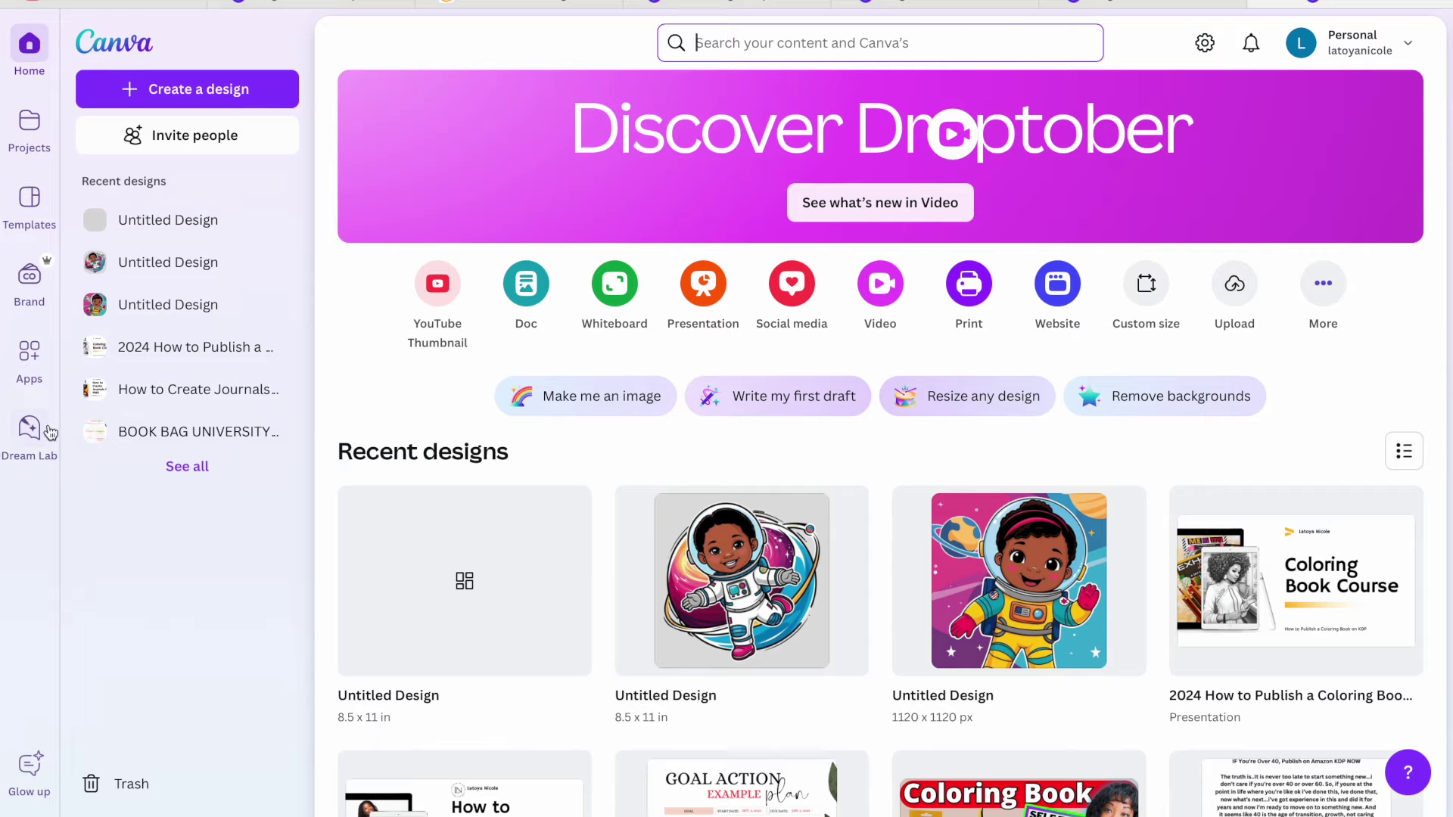
In Dream Lab, generate Smart-style 1:1 images from "a coloring page cartoon mixed with vector african american 5 year old girl astronaut" and look them over
left_click(39, 433)
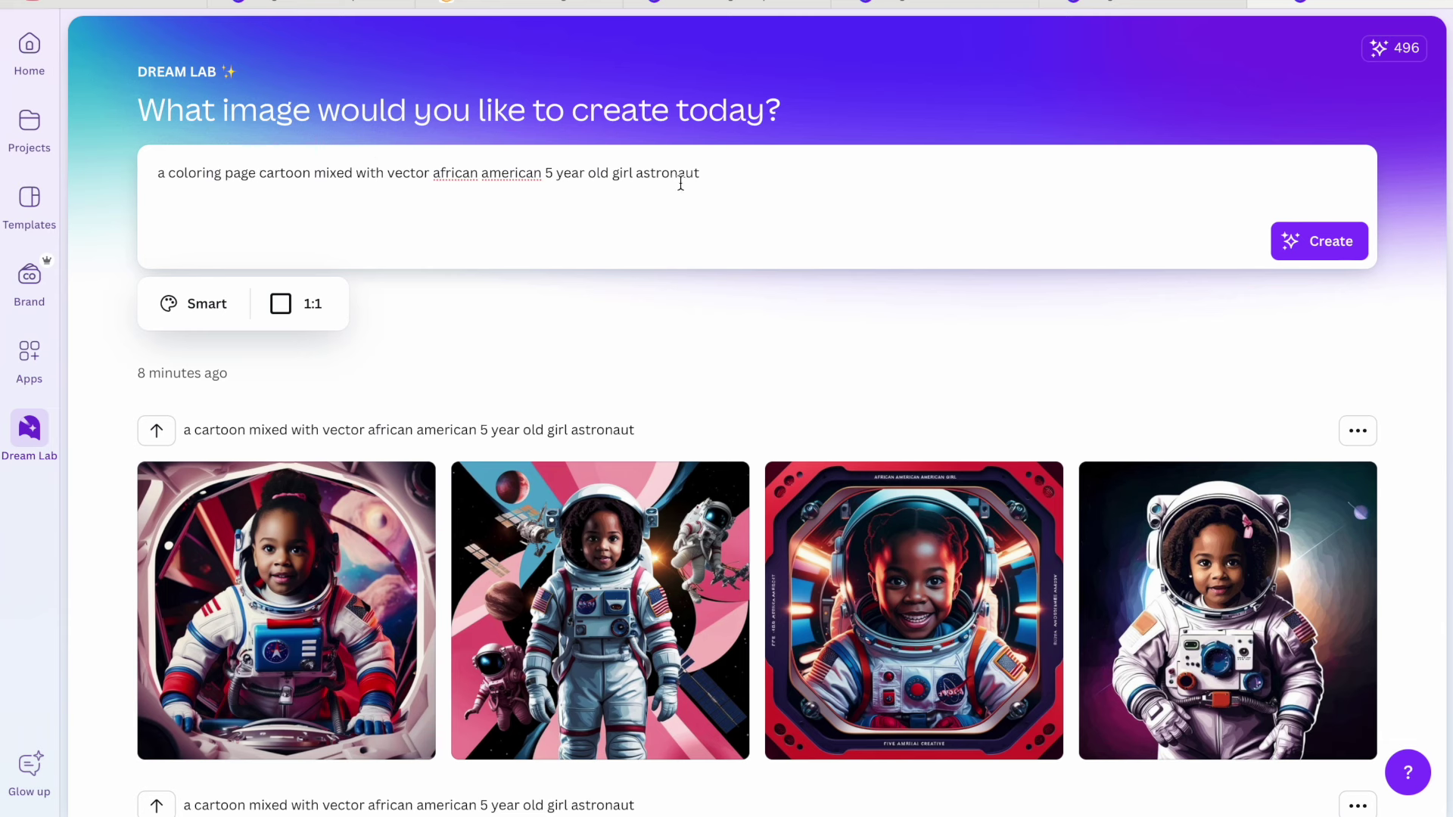
left_click(1324, 248)
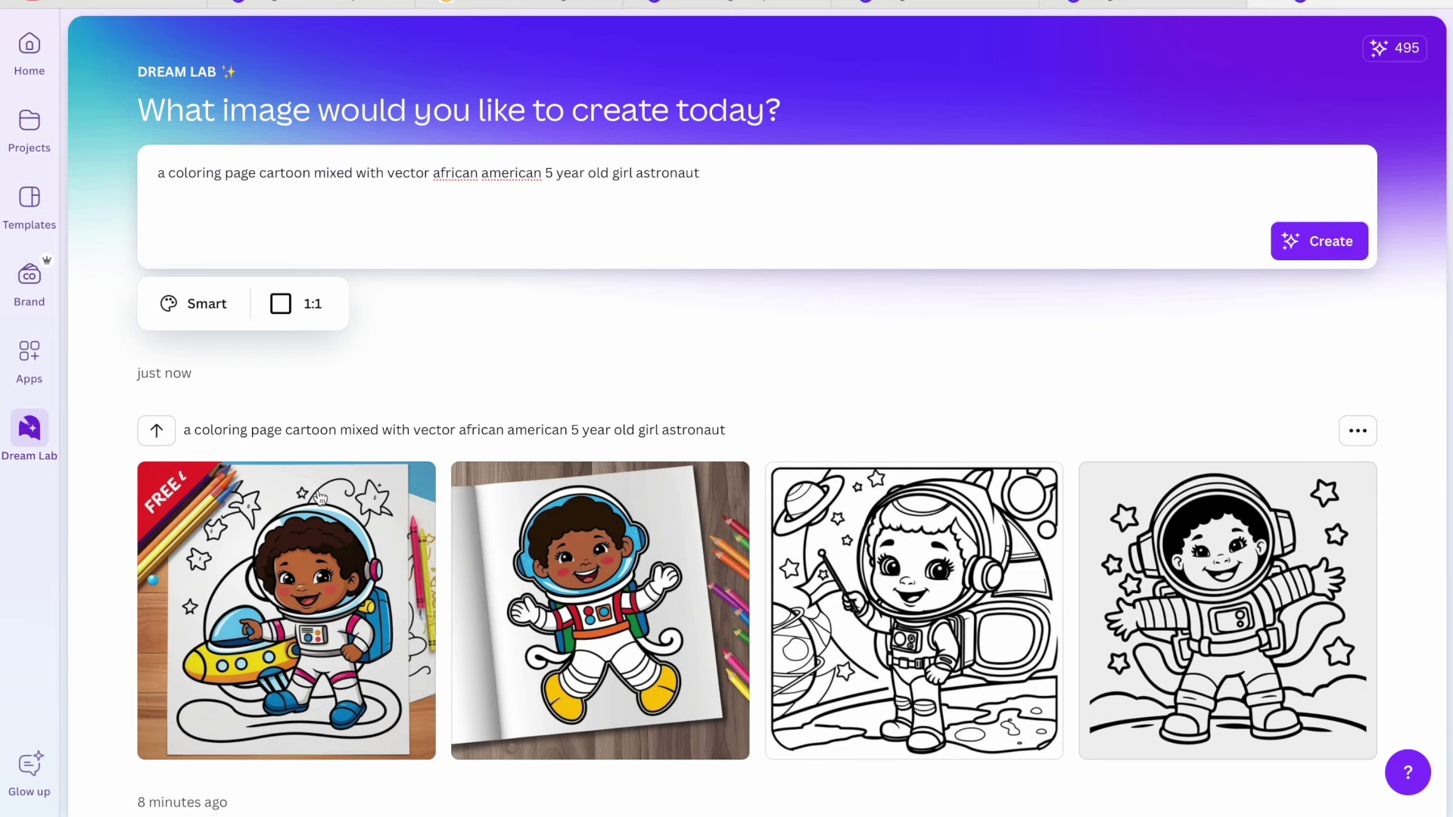
mouse_move(324, 581)
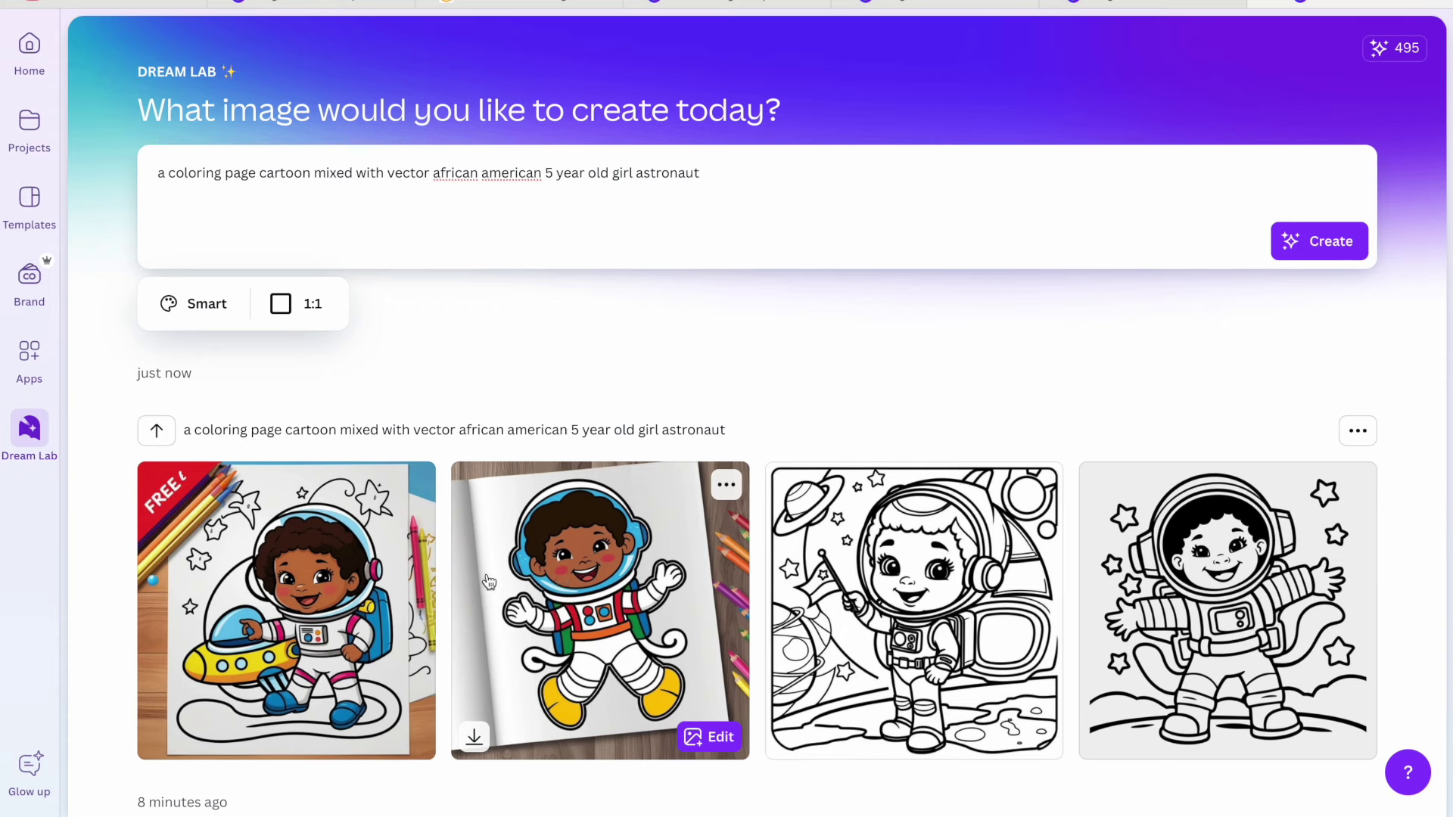
mouse_move(583, 598)
scroll(582, 598, "down", 1)
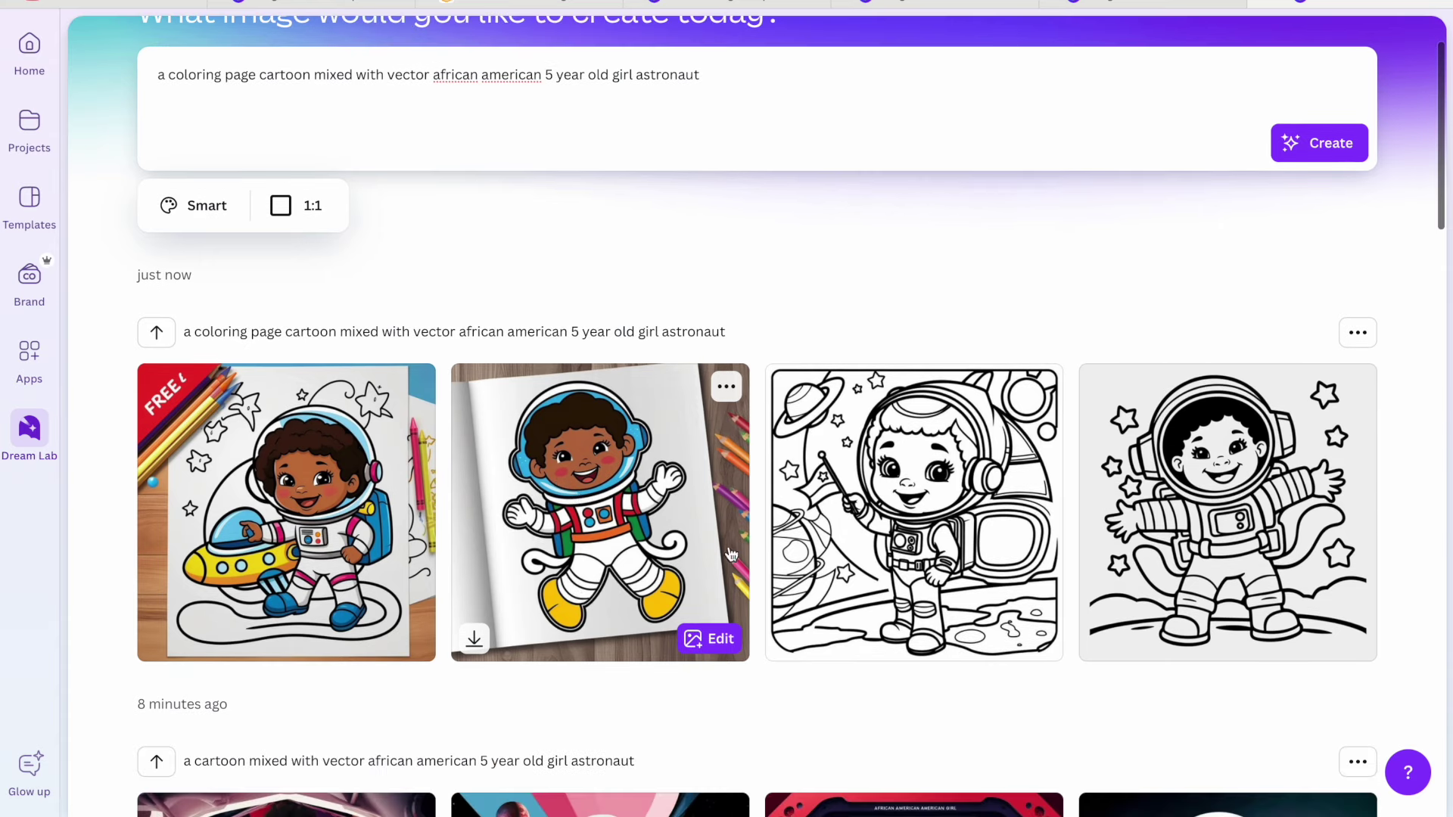
mouse_move(987, 518)
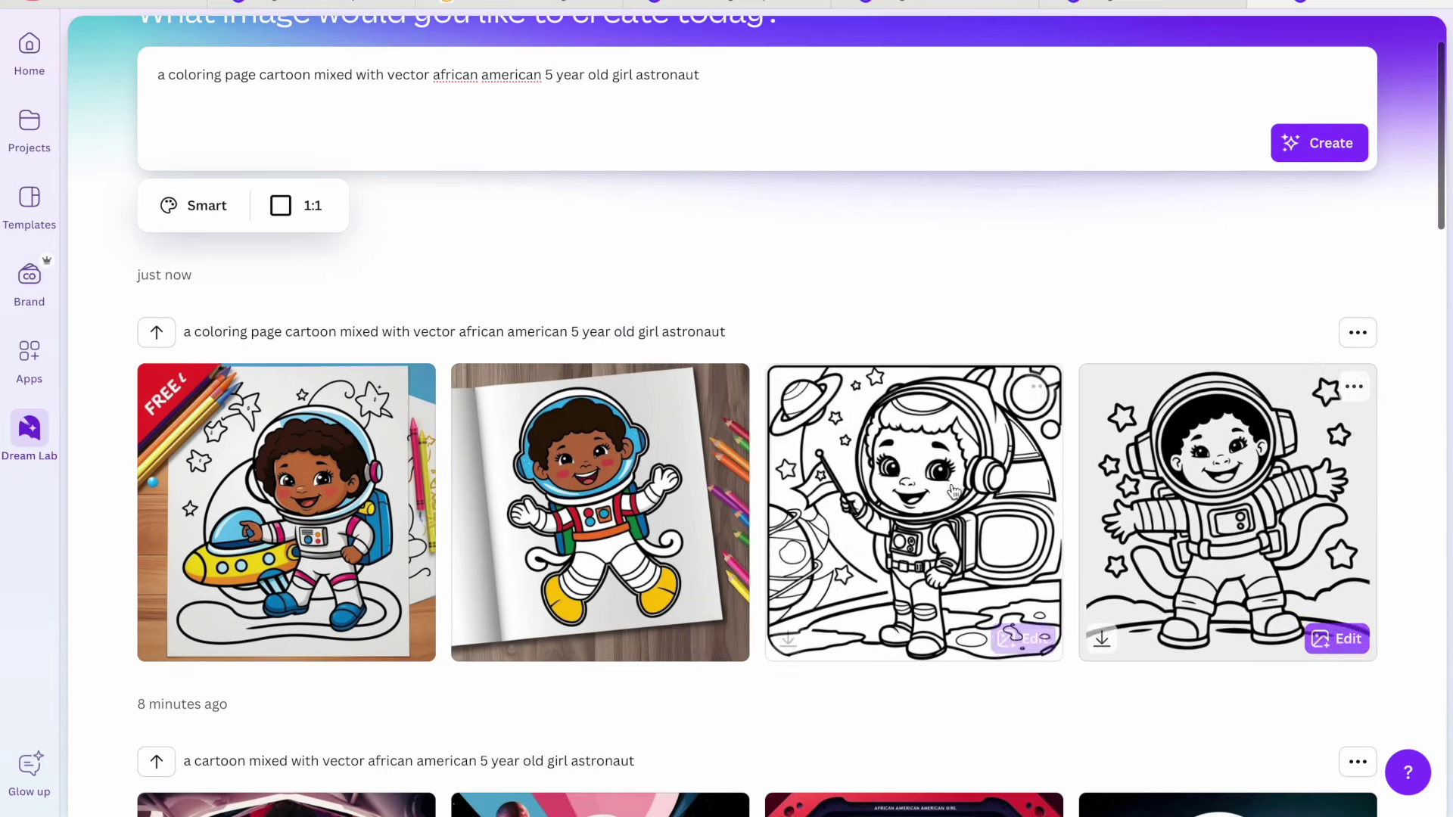
Inspect the two black-and-white coloring page images enlarged, and return to the prompt
left_click(907, 512)
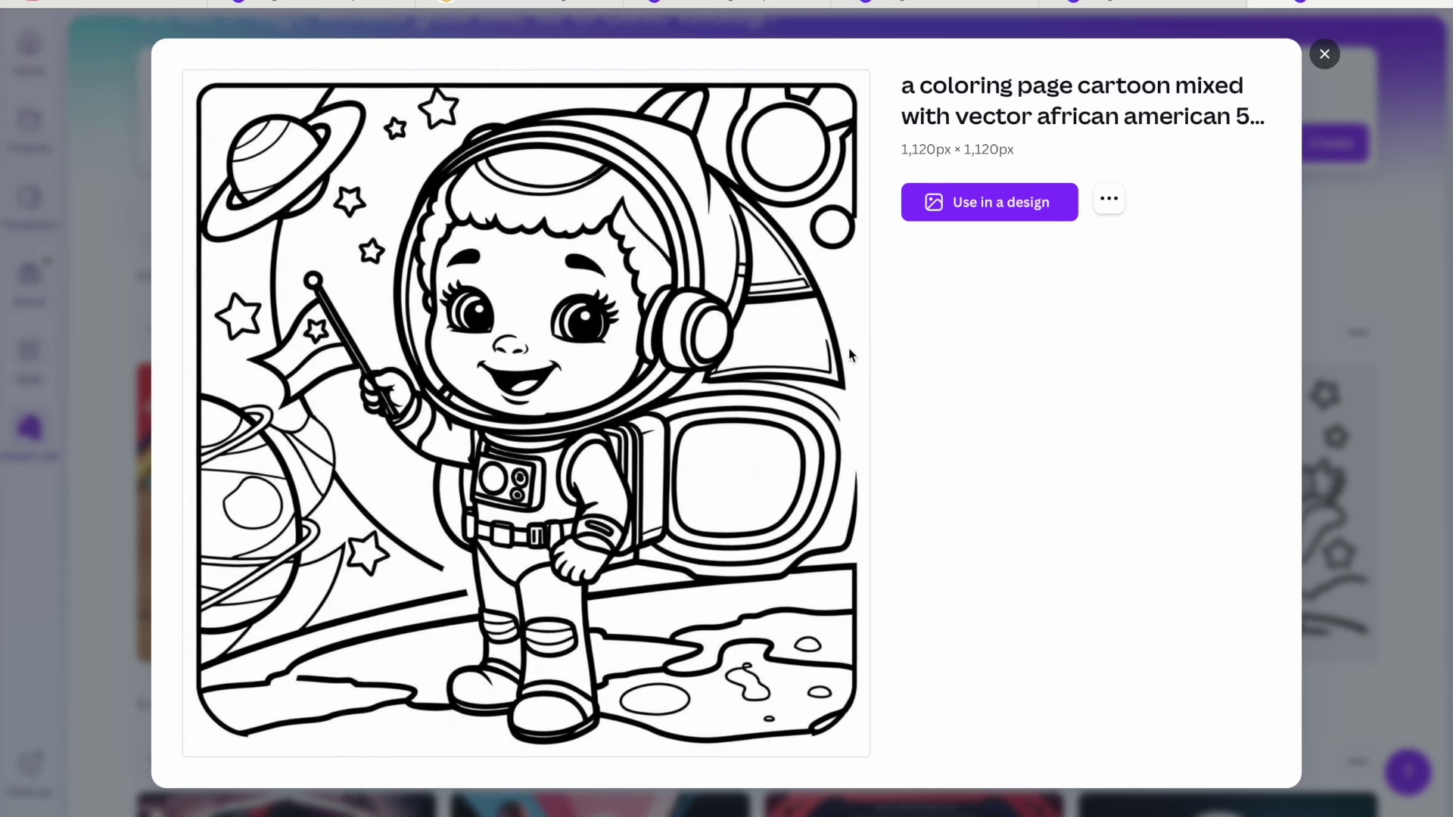
left_click(1324, 54)
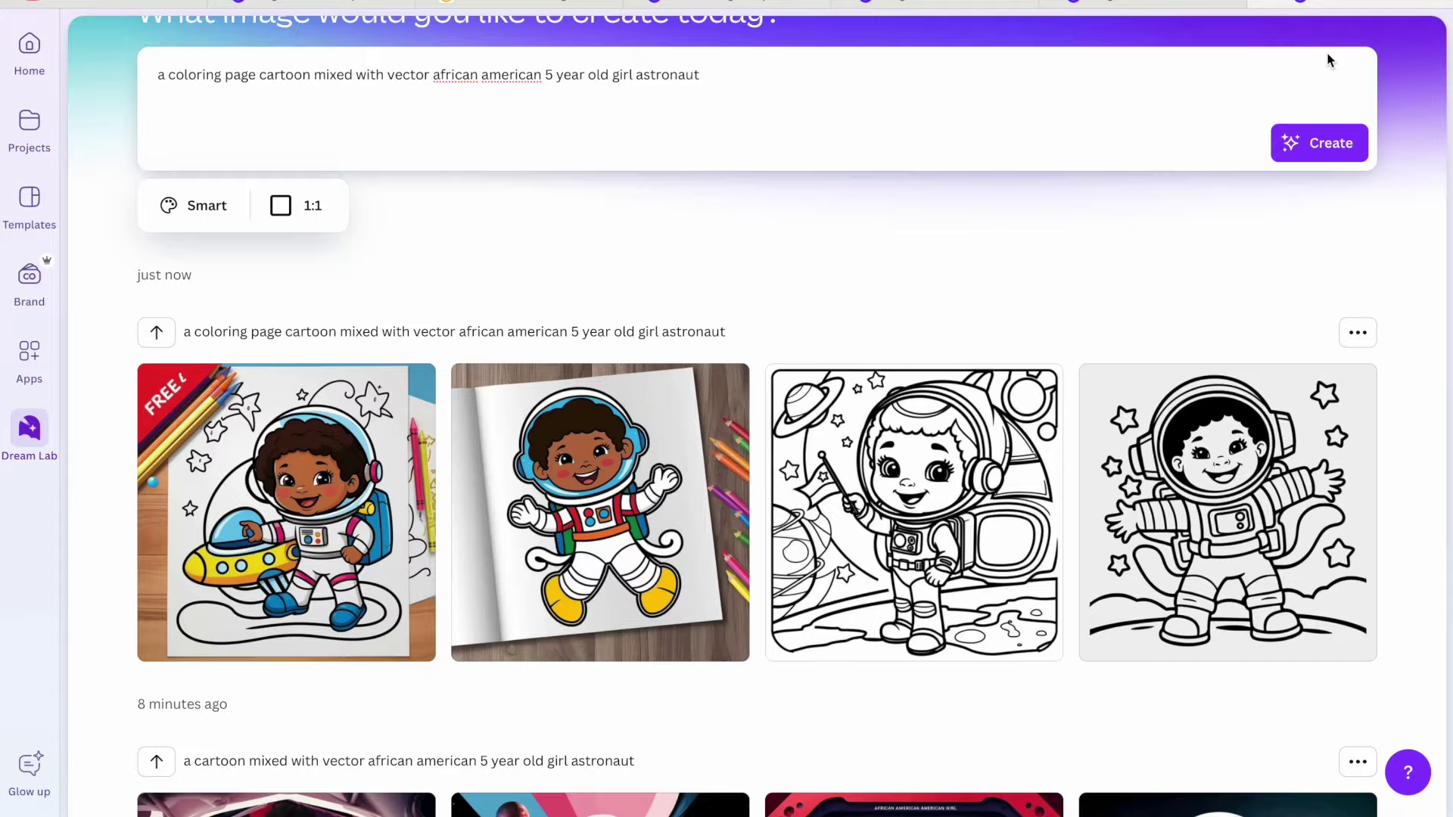
left_click(1230, 485)
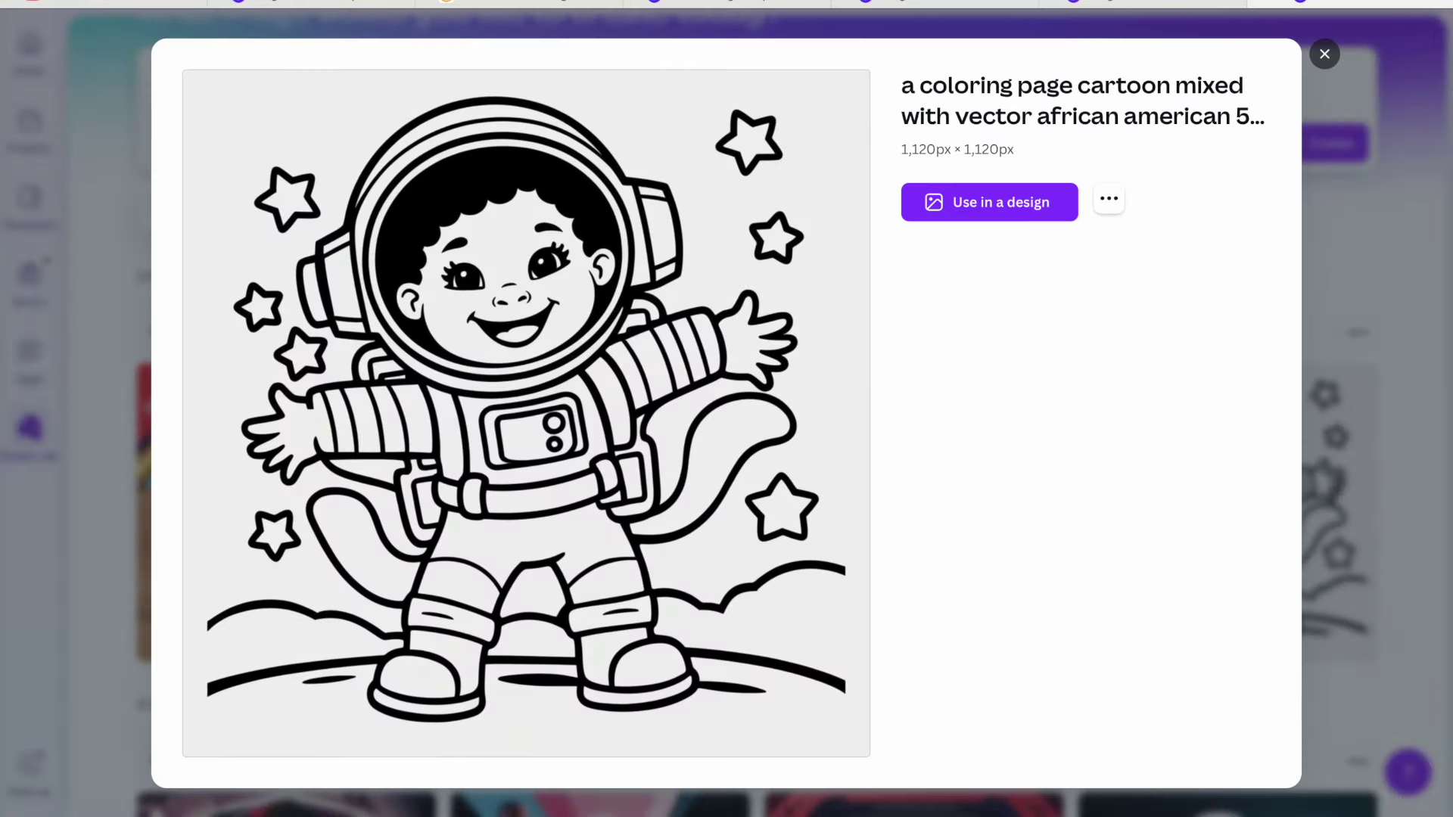
left_click(1324, 54)
scroll(470, 259, "up", 2)
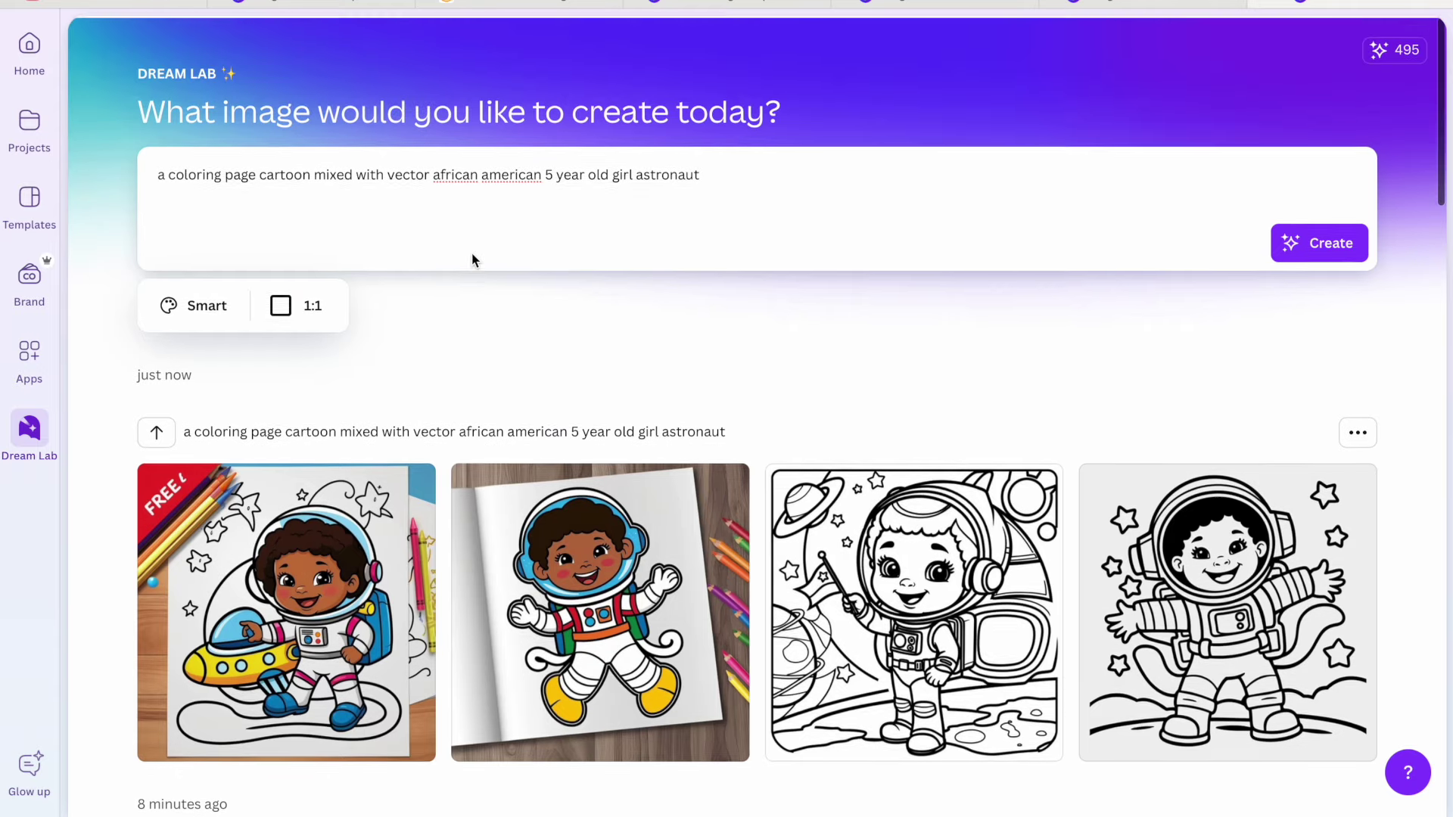
Generate another Smart-style set from the same coloring page prompt, and one more set with the style set to Illustration
left_click(1324, 246)
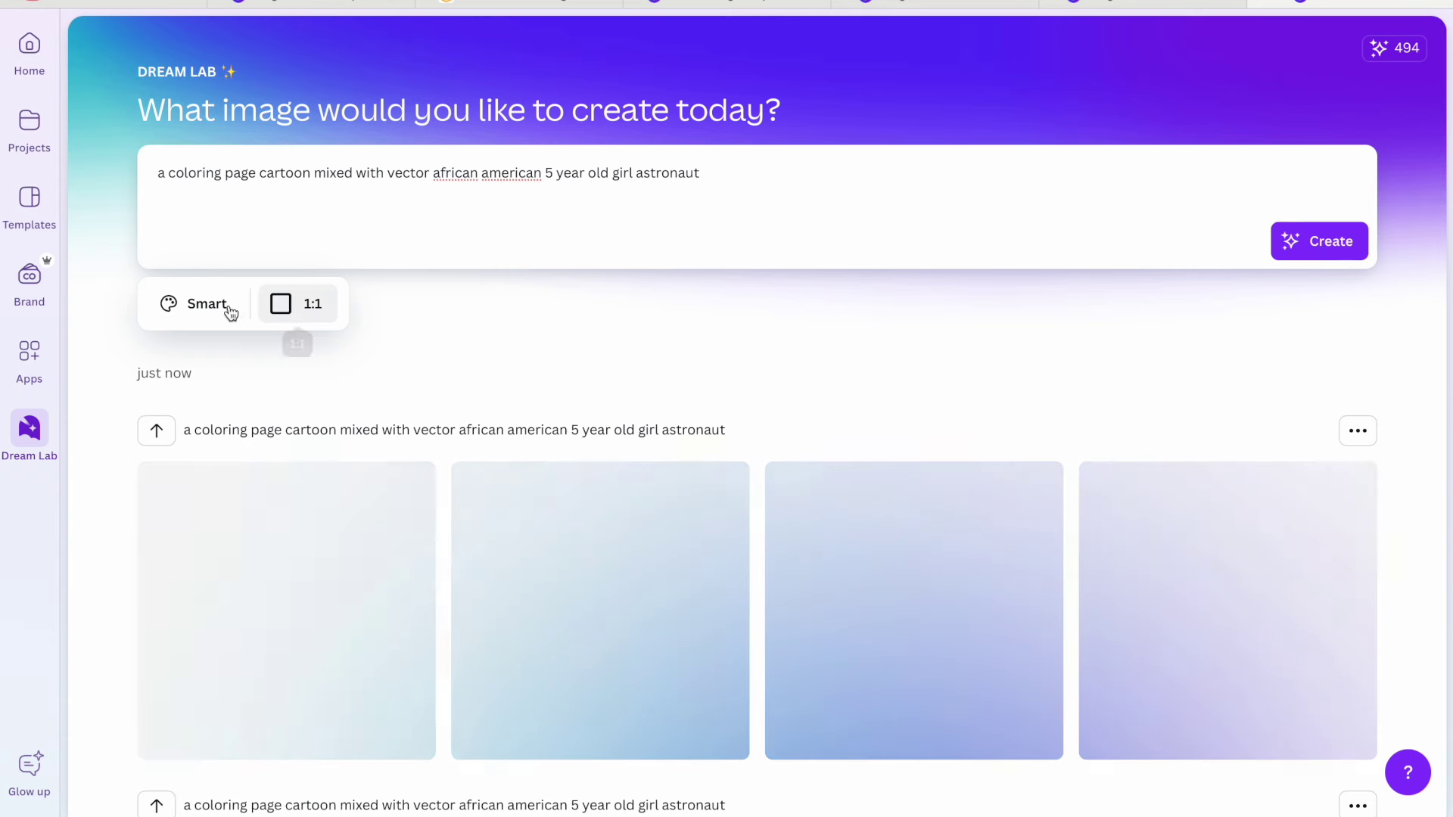
left_click(216, 313)
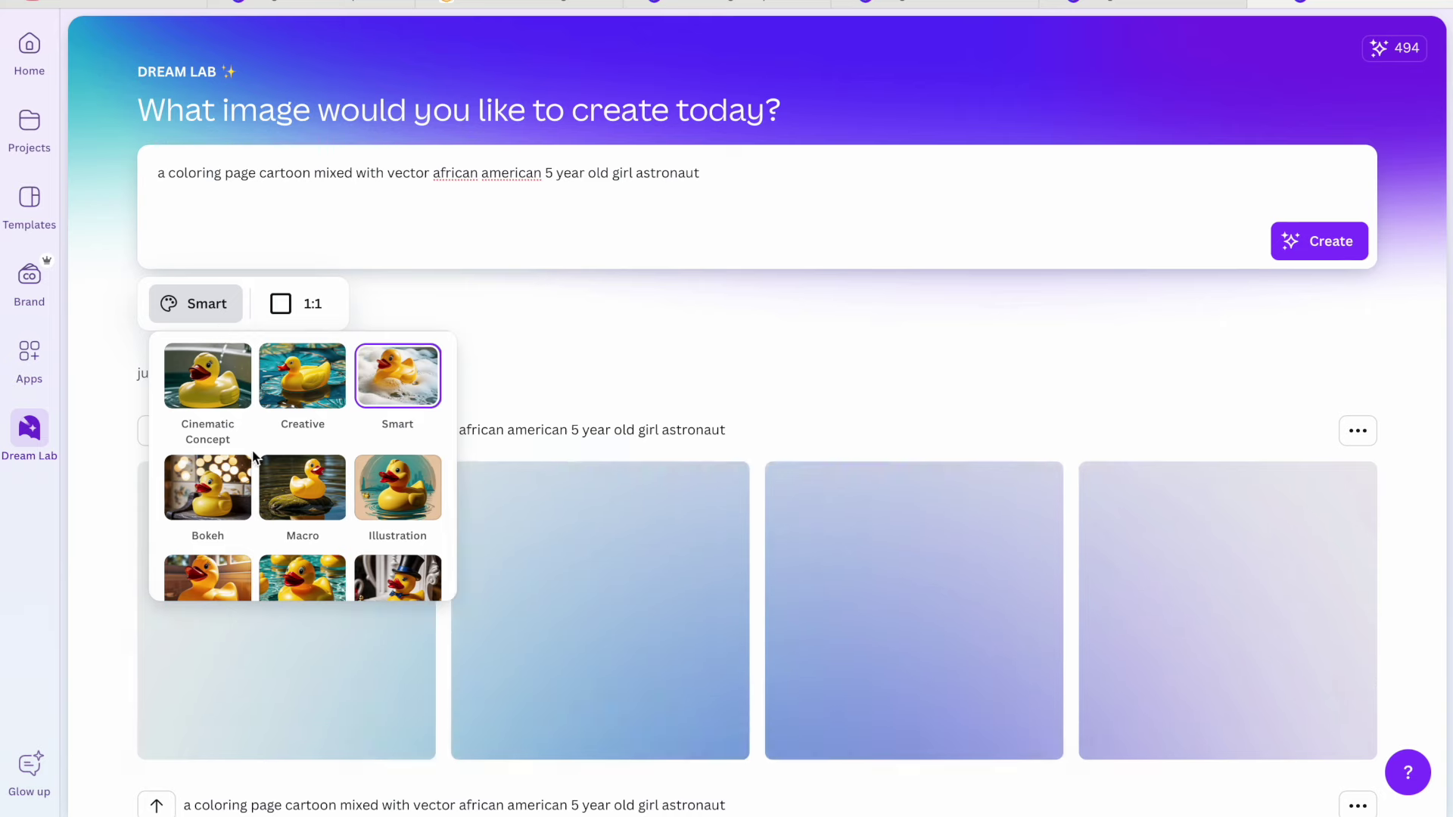
scroll(252, 451, "down", 1)
left_click(400, 446)
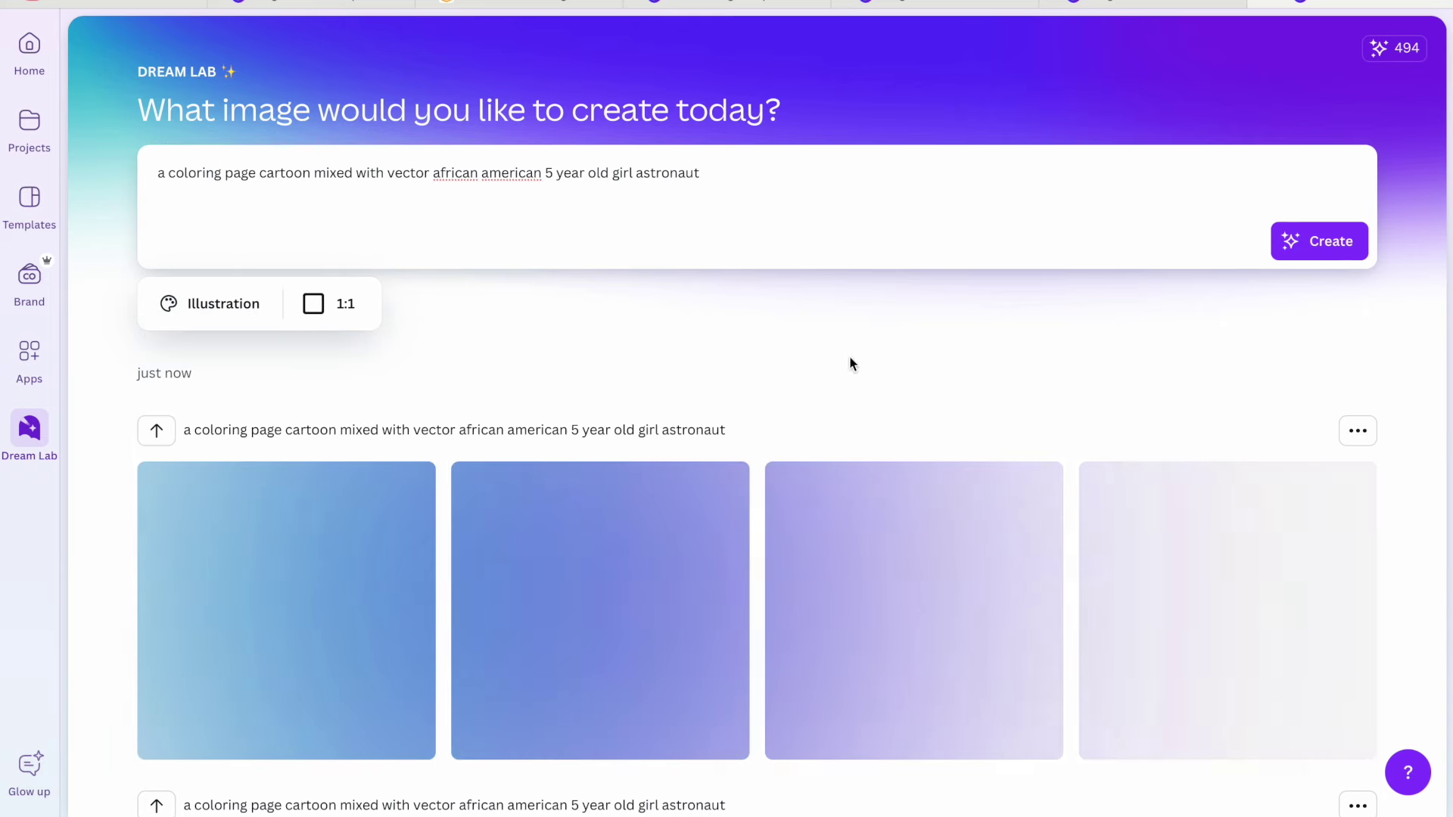
left_click(1336, 249)
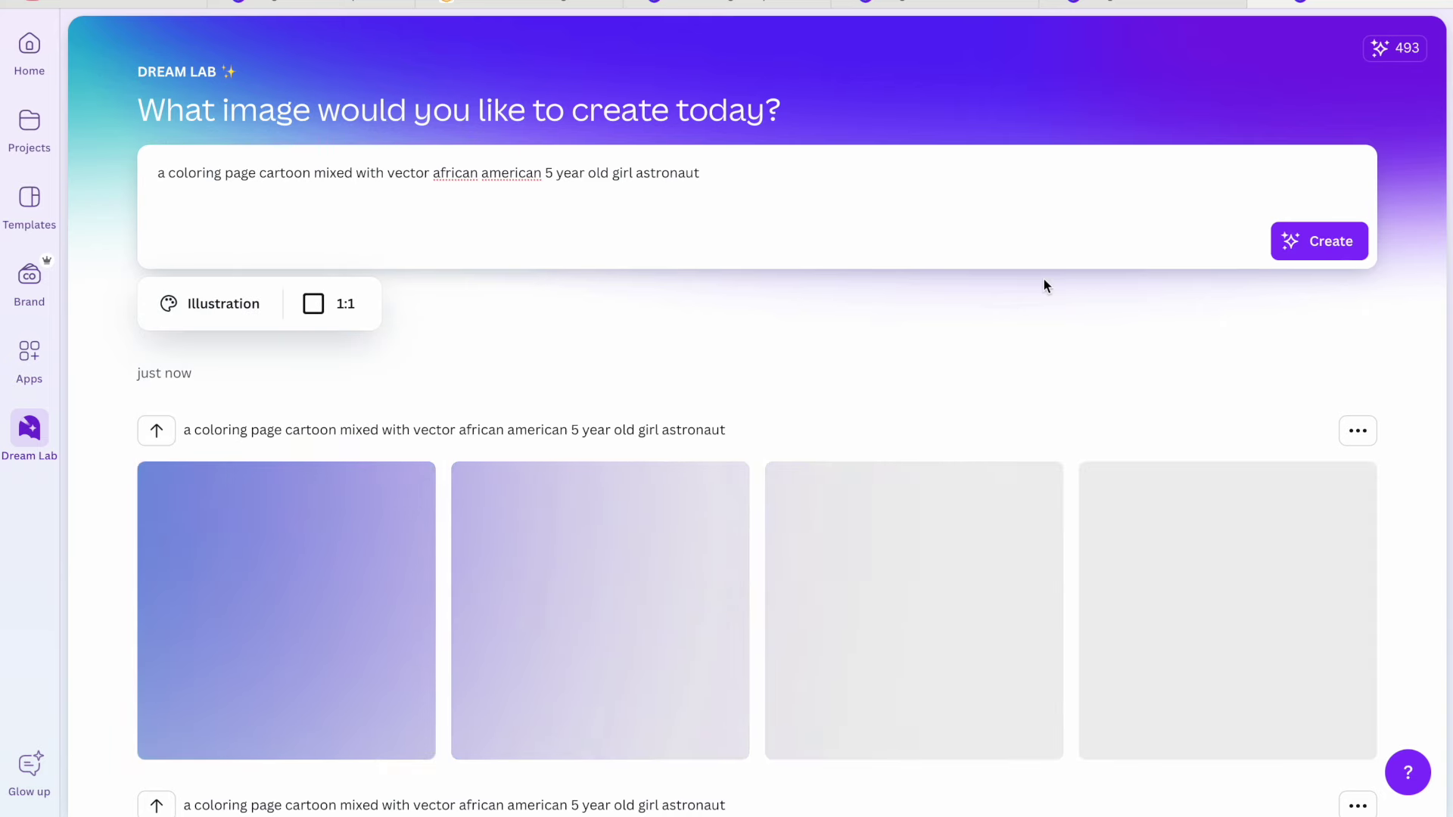
Inspect the black-and-white waving astronaut enlarged and look over the two newly generated sets of images
scroll(1043, 278, "down", 5)
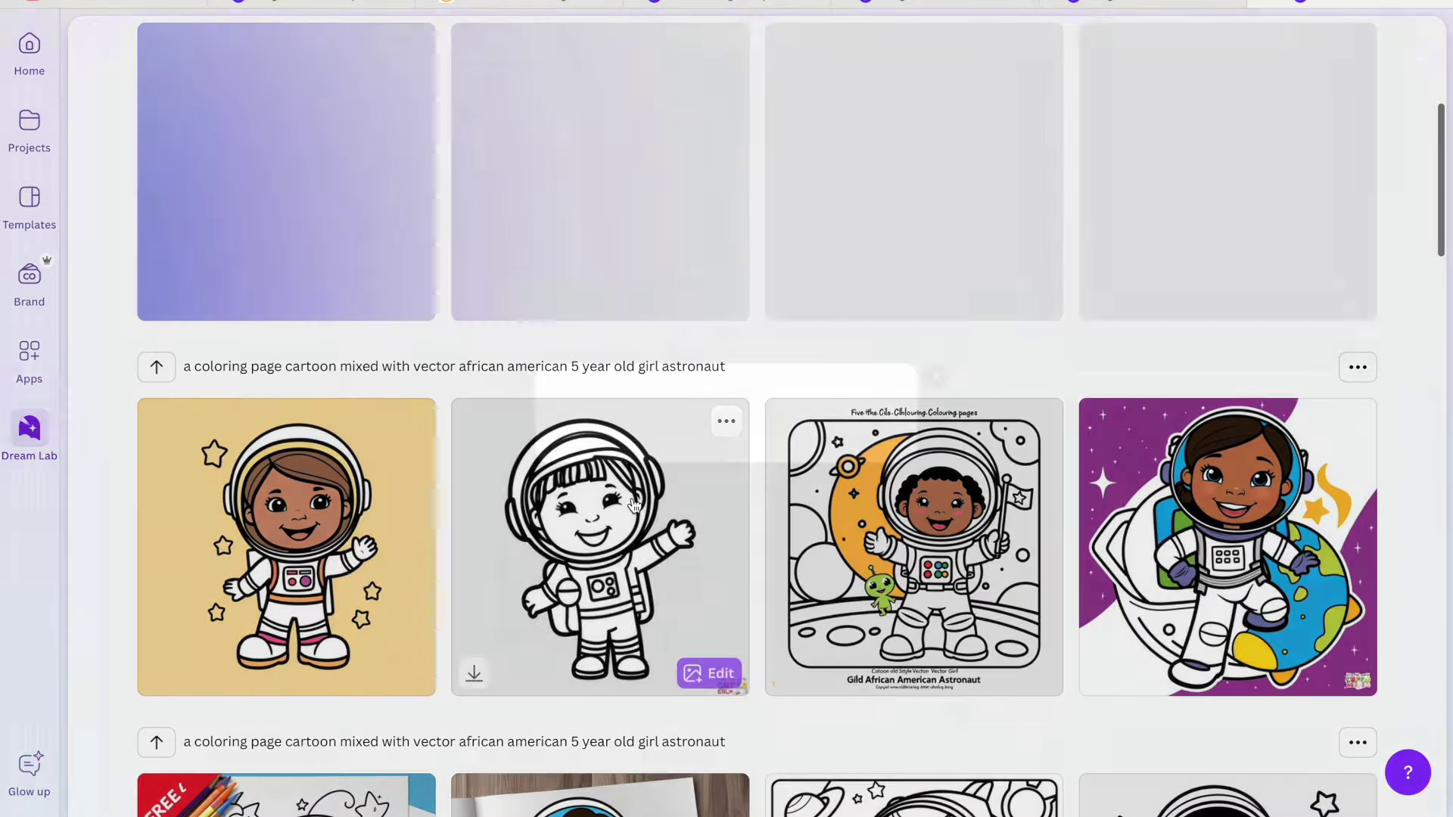
left_click(632, 504)
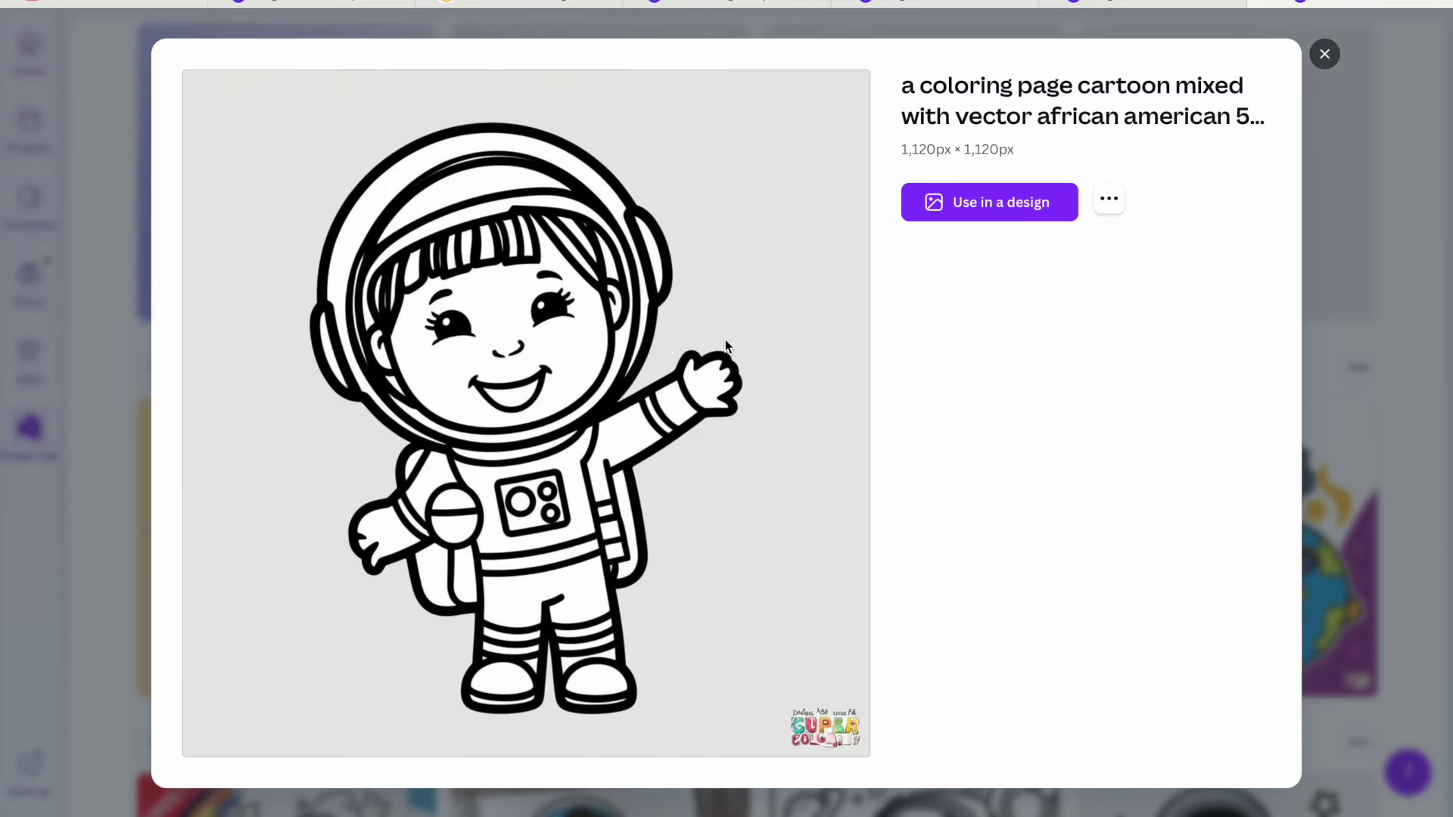
left_click(1324, 54)
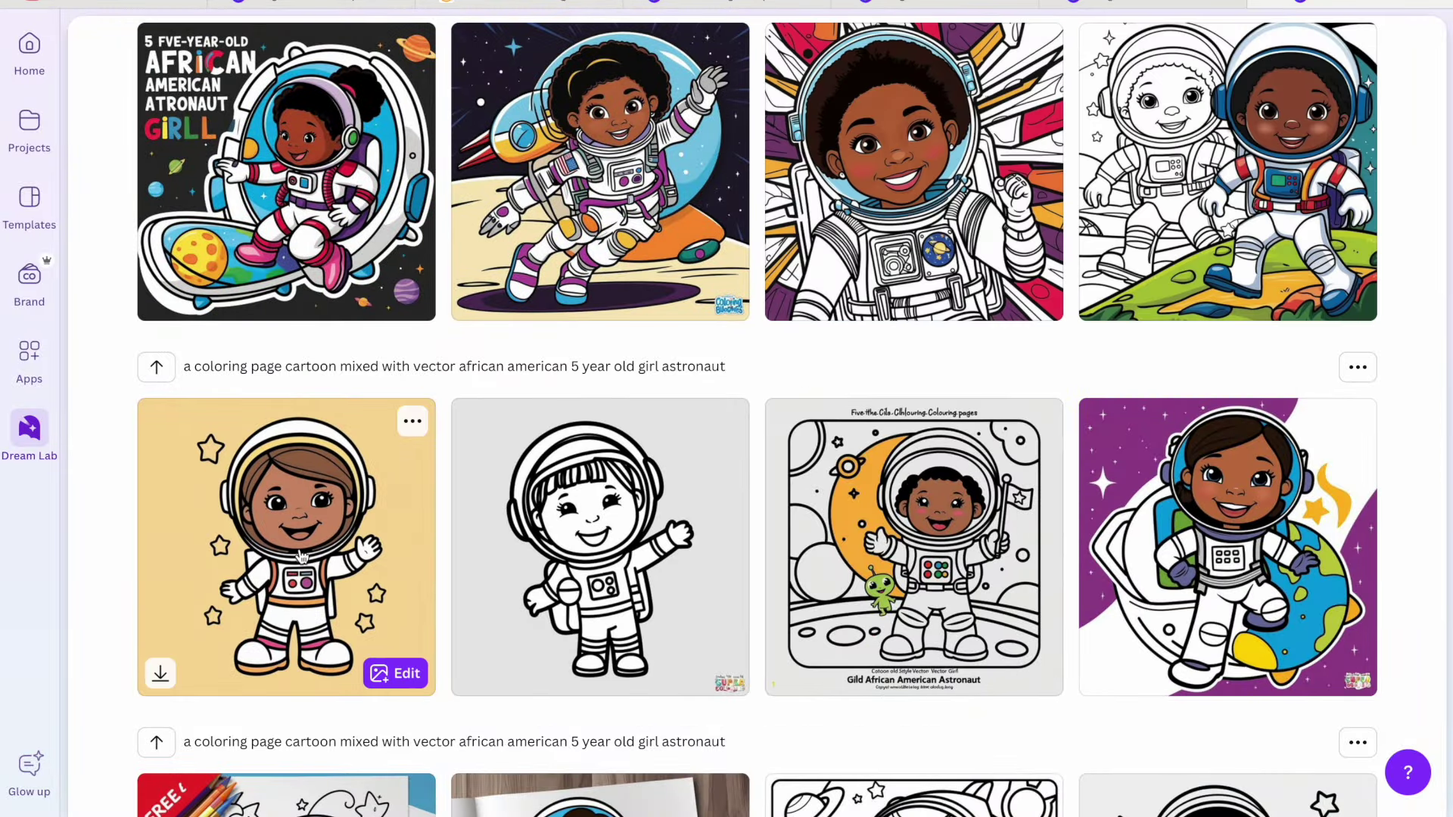
mouse_move(792, 526)
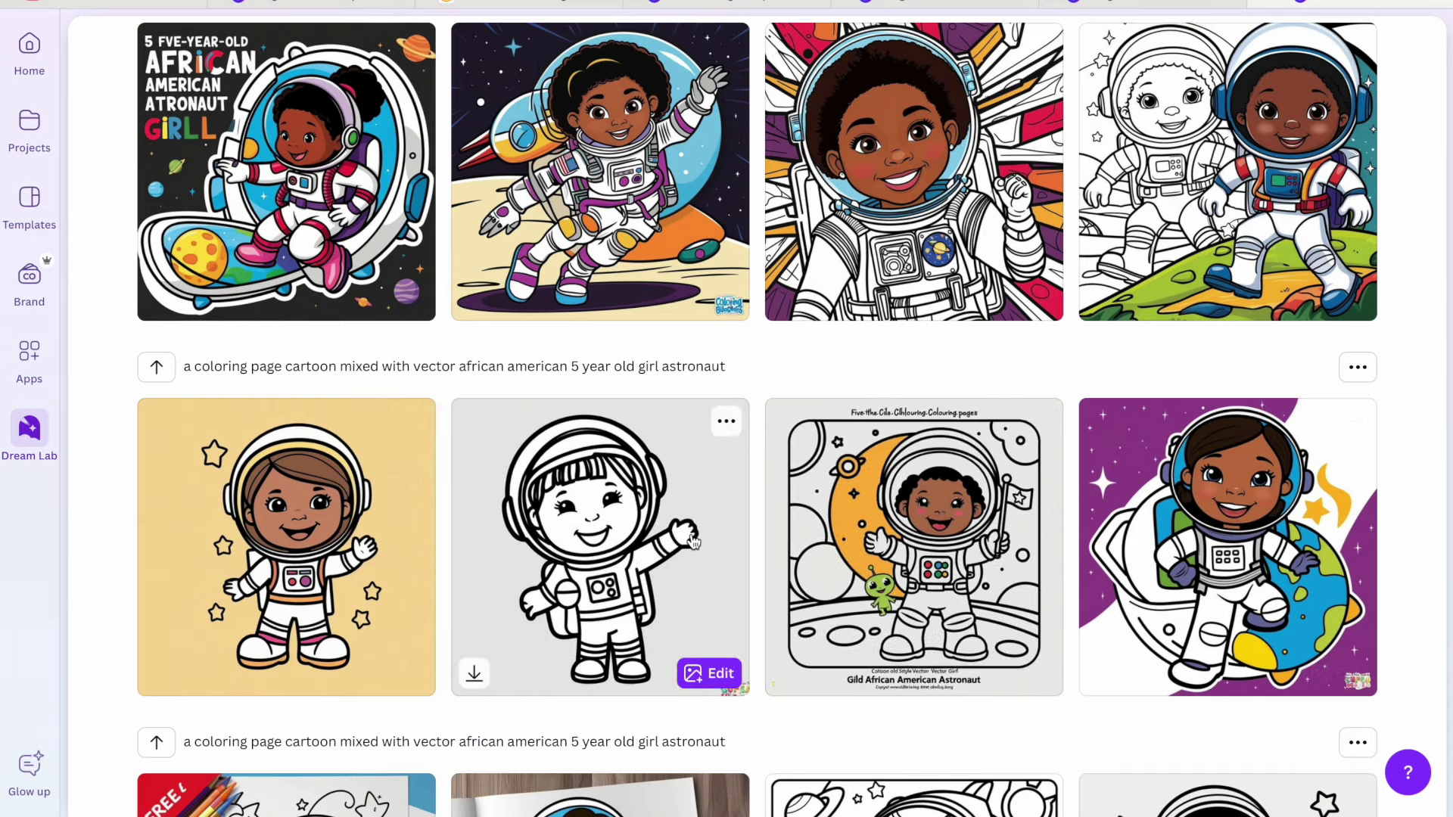
scroll(693, 542, "up", 1)
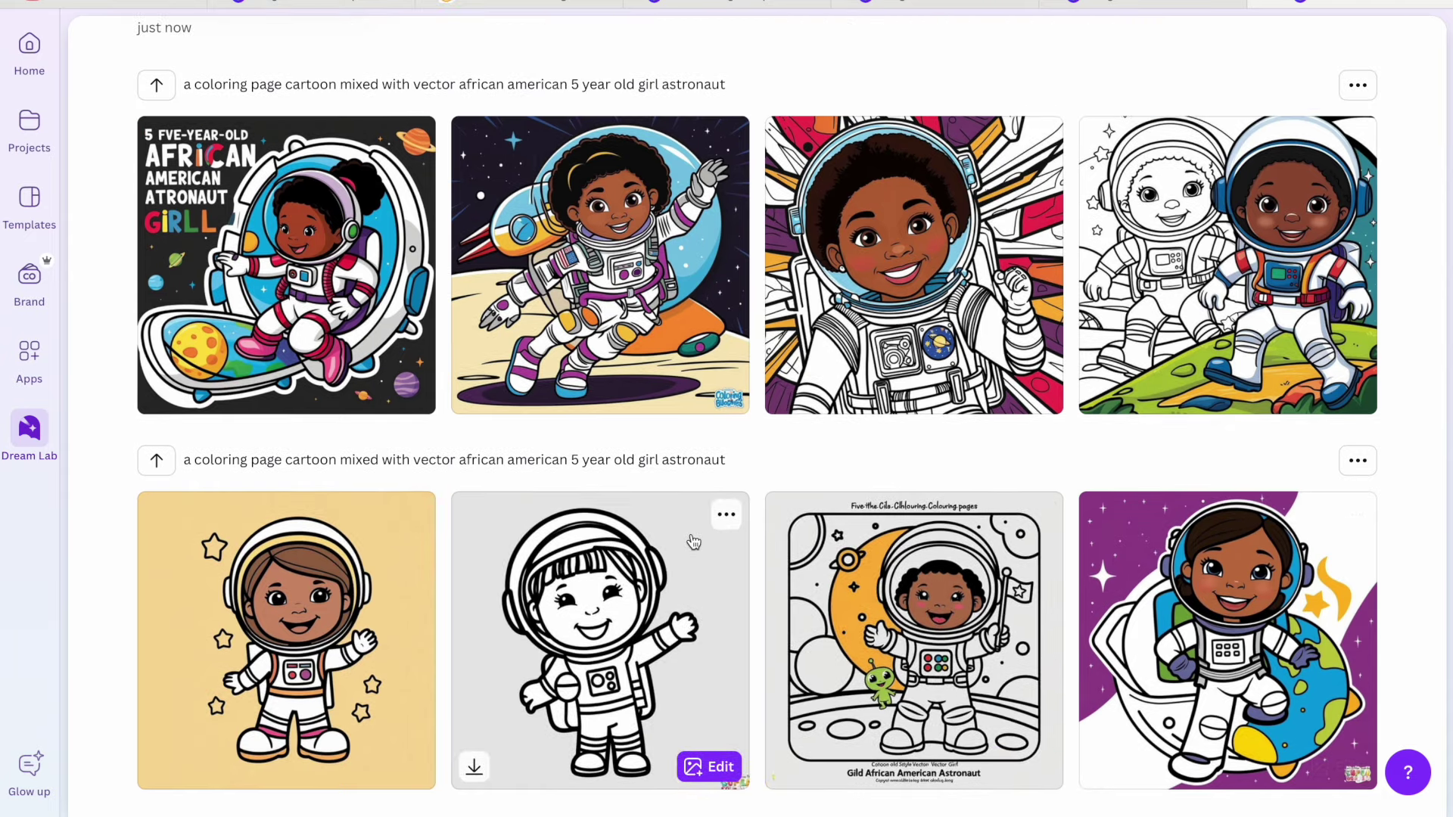
scroll(693, 541, "up", 1)
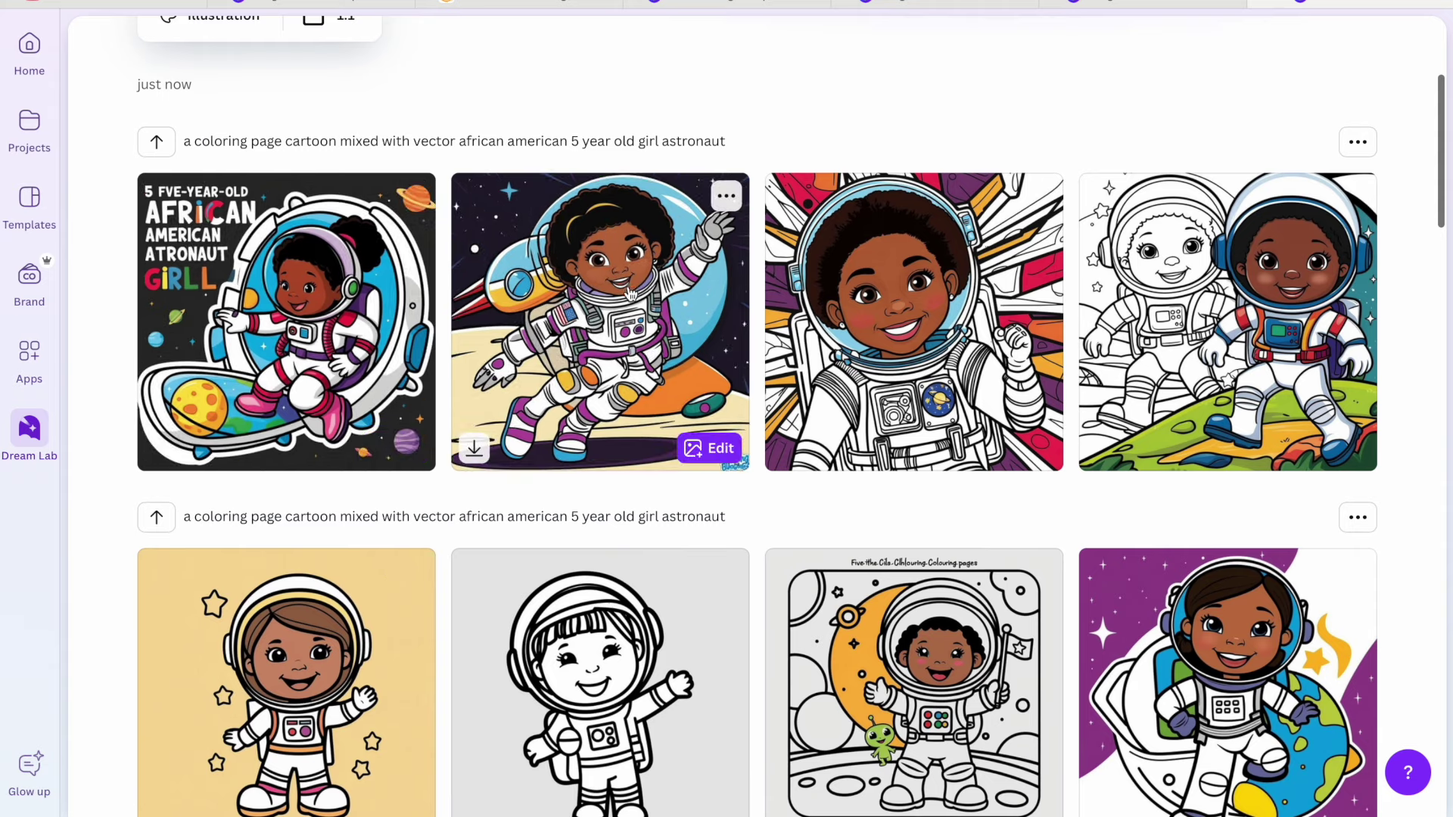
Inspect enlarged the purple-background astronaut and the second, third and fourth images of the newest Illustration-style set
left_click(1279, 677)
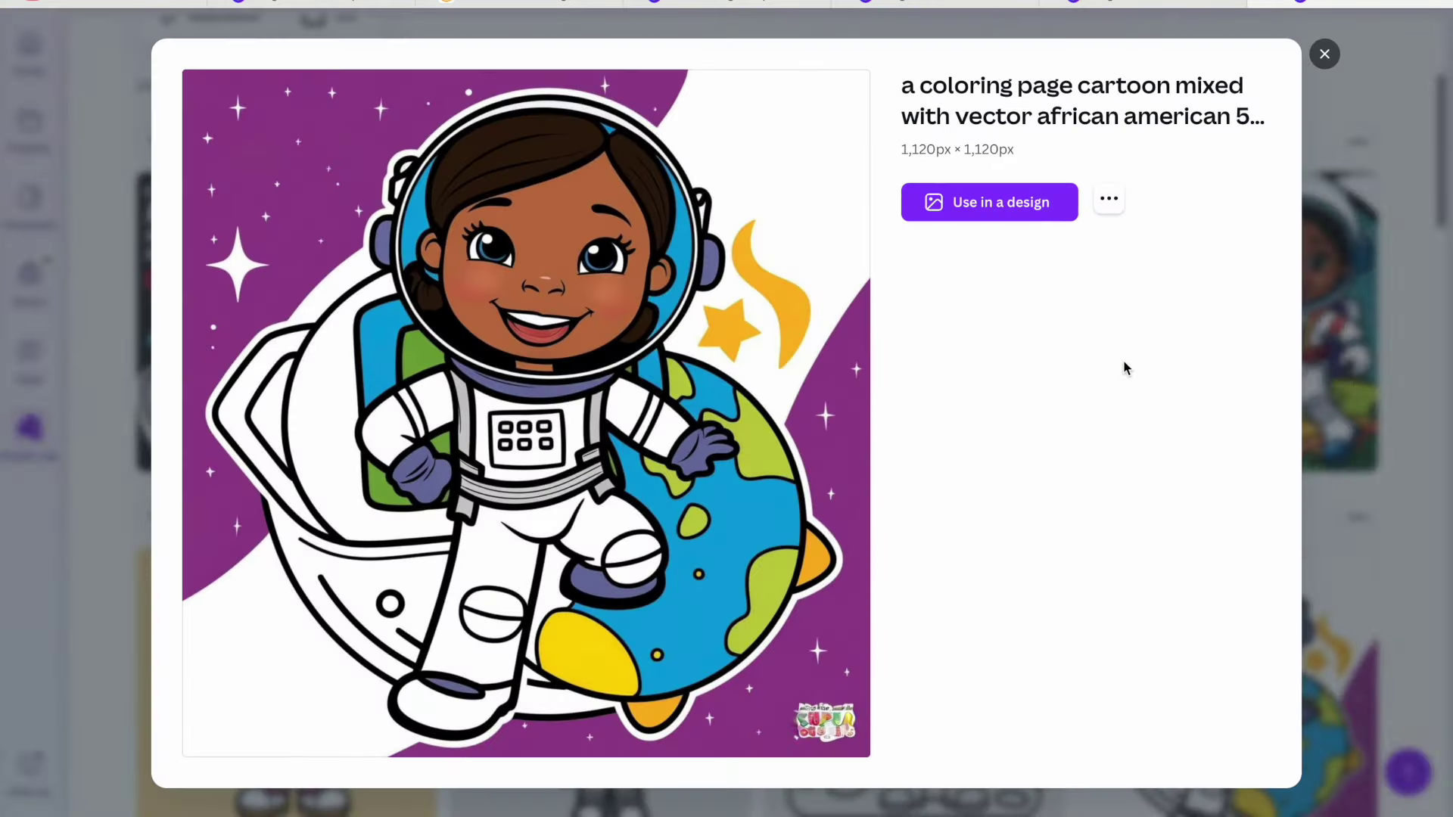
left_click(1323, 52)
left_click(659, 318)
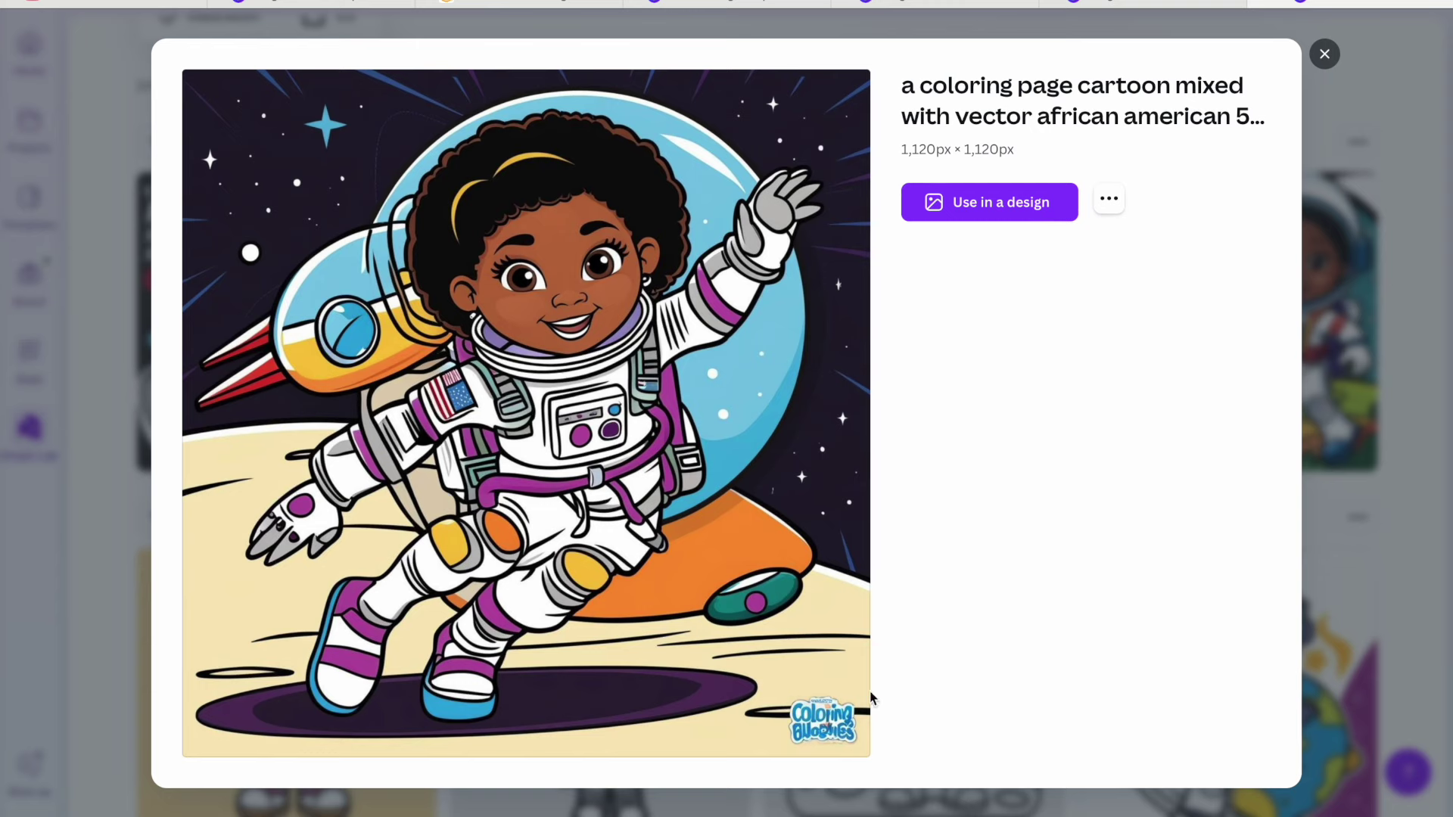
left_click(1331, 55)
left_click(1044, 241)
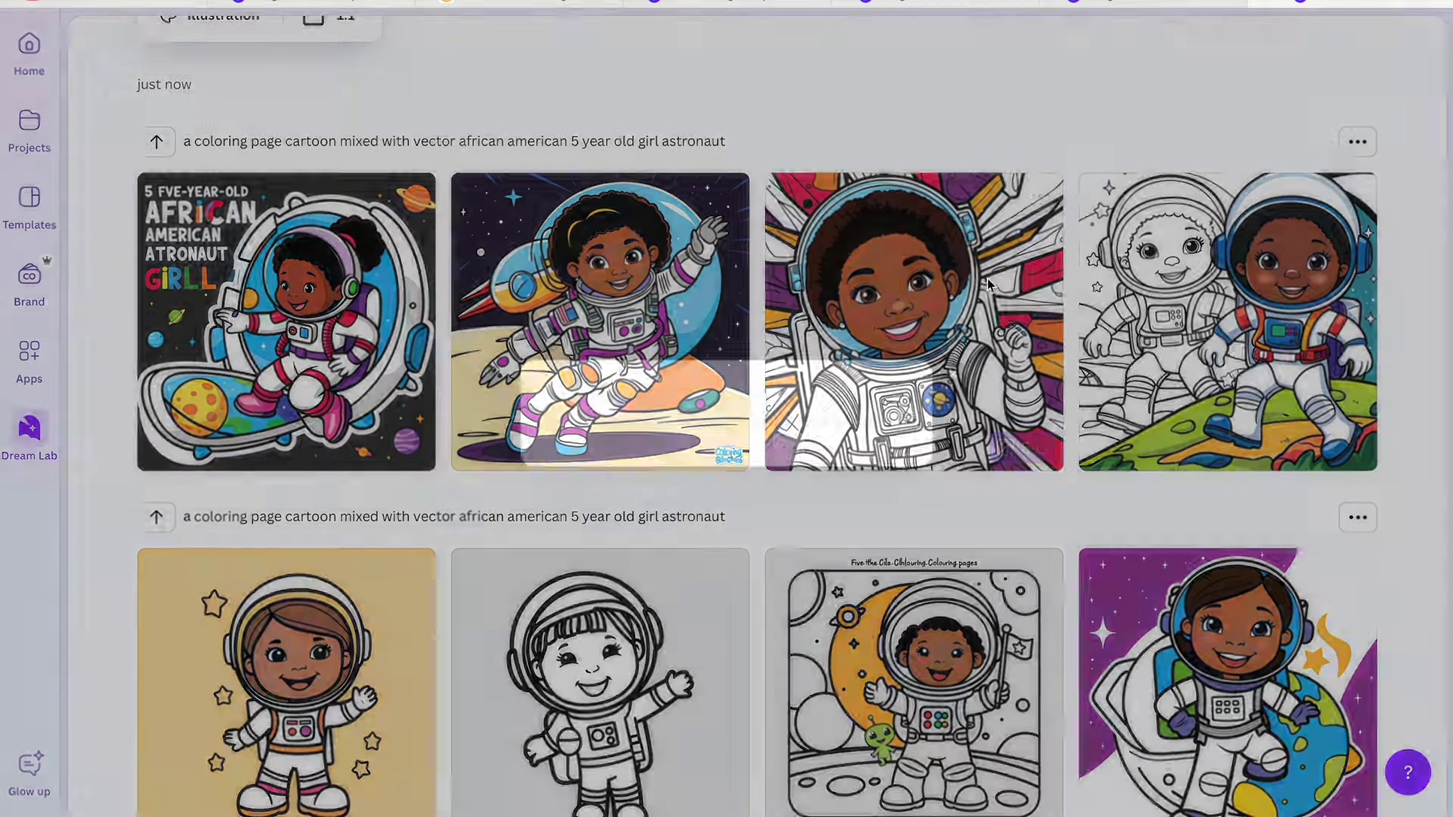
left_click(1324, 54)
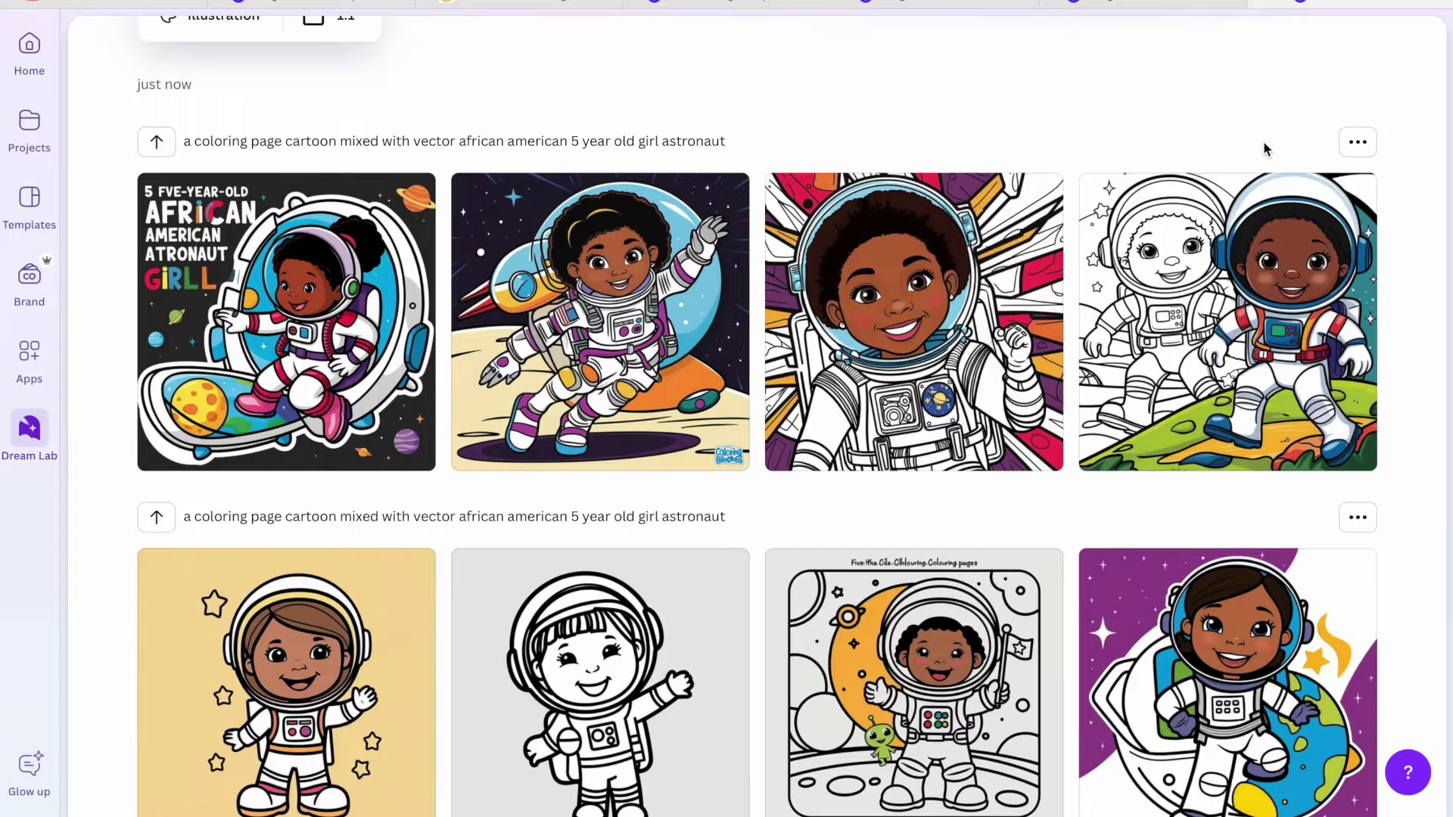
left_click(1205, 307)
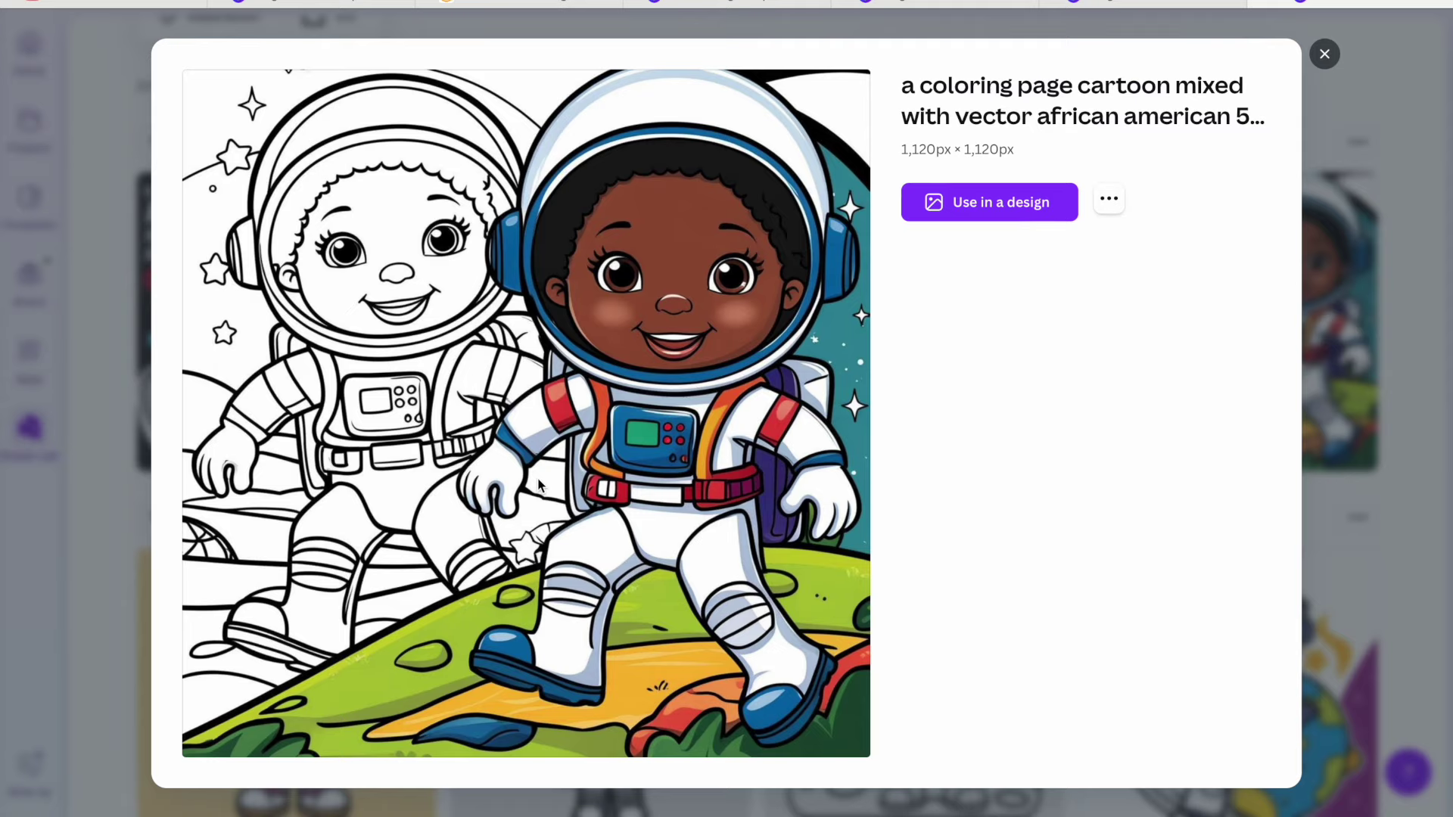
key("Escape")
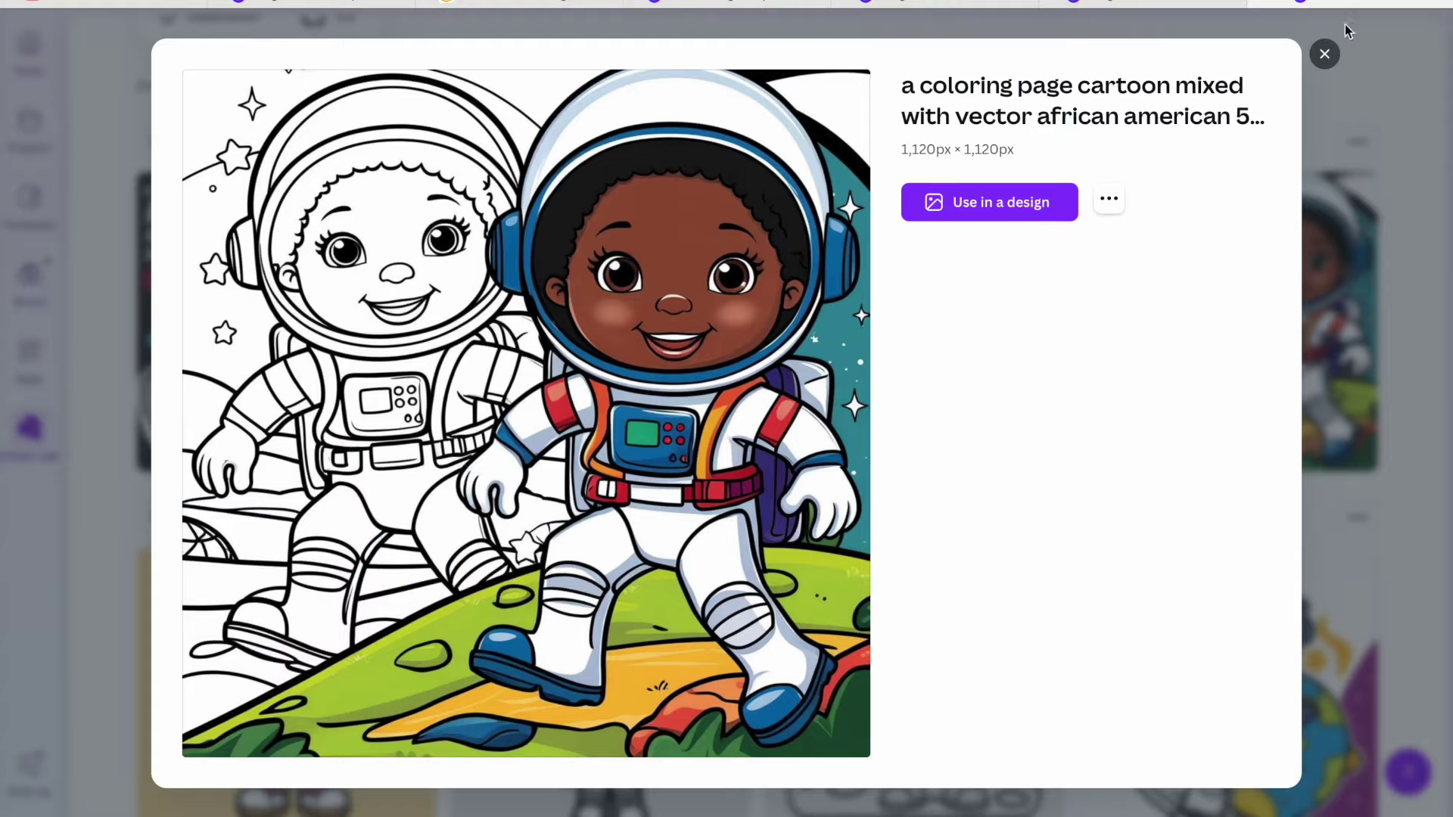
left_click(1324, 54)
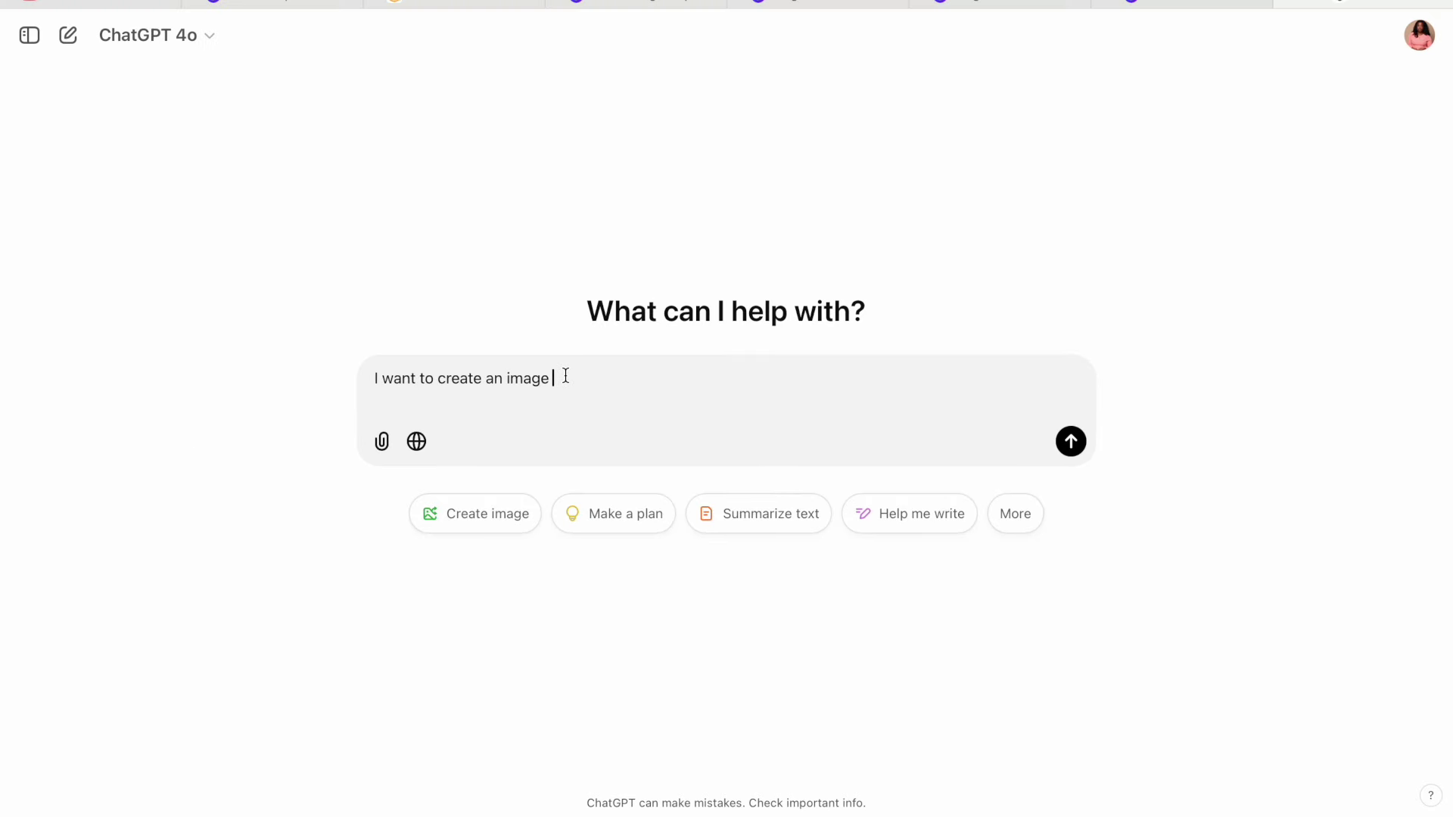
In ChatGPT, ask for 5 different prompt styles for a coloring page illustration of a "cartoon mixed with vector african american 5 year old girl astronaut"
left_click_drag(565, 376, 510, 374)
type("illustration of")
type("a coloring page cartoon mixed with vector african american 5 year old girl astronaut")
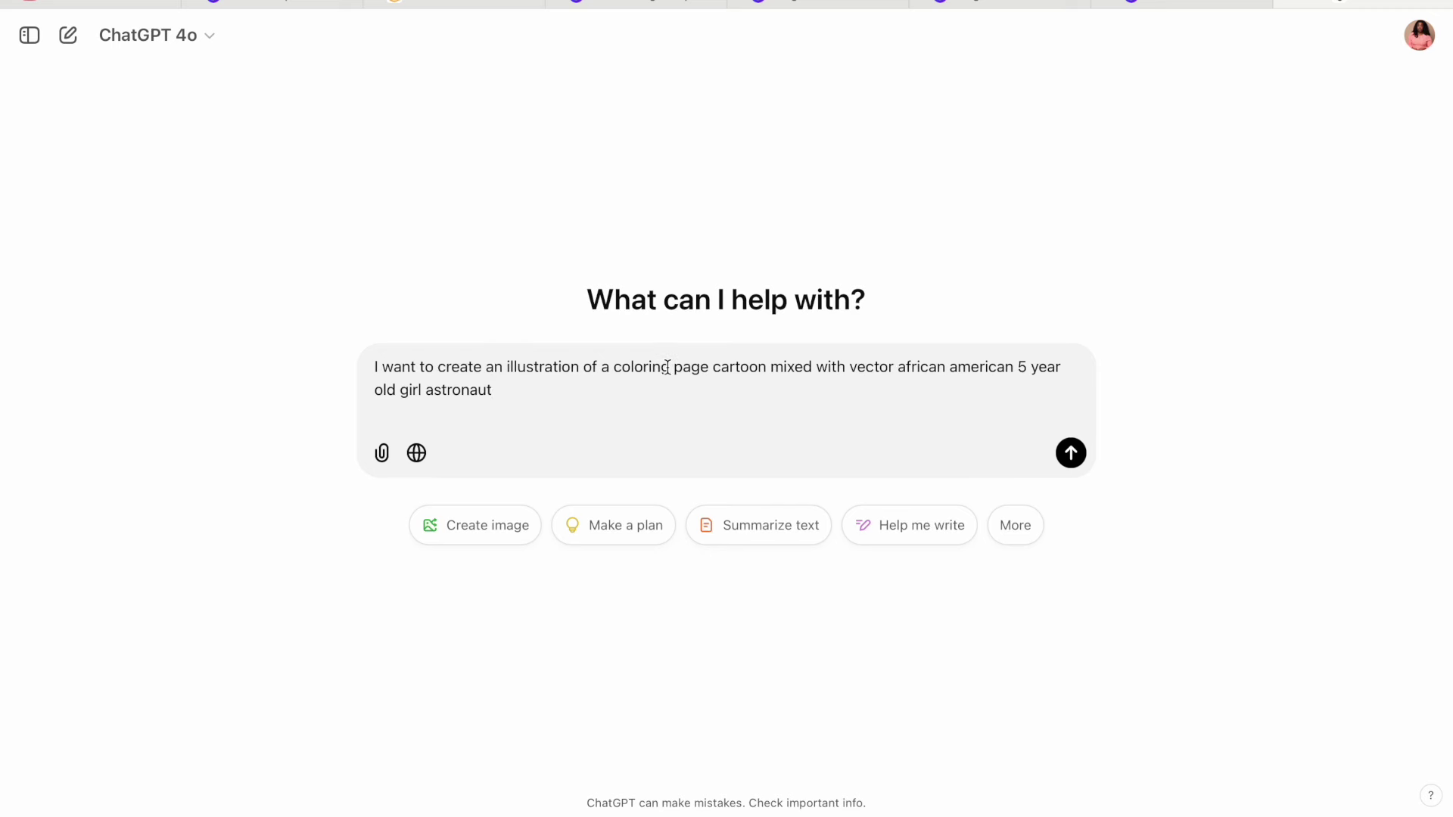
type("can you give me 5 different prompt")
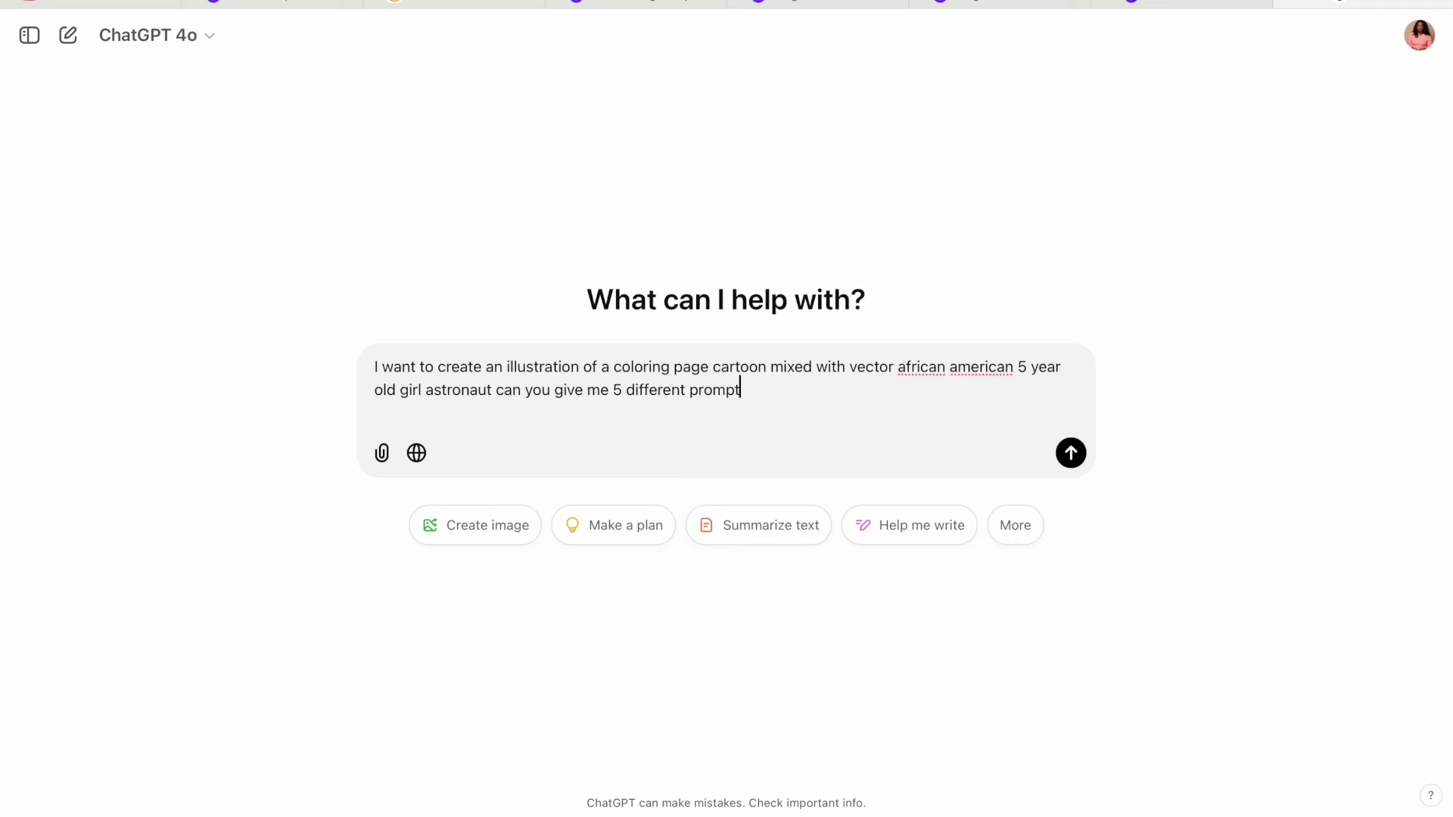
type("les for this coloring ")
type("ba")
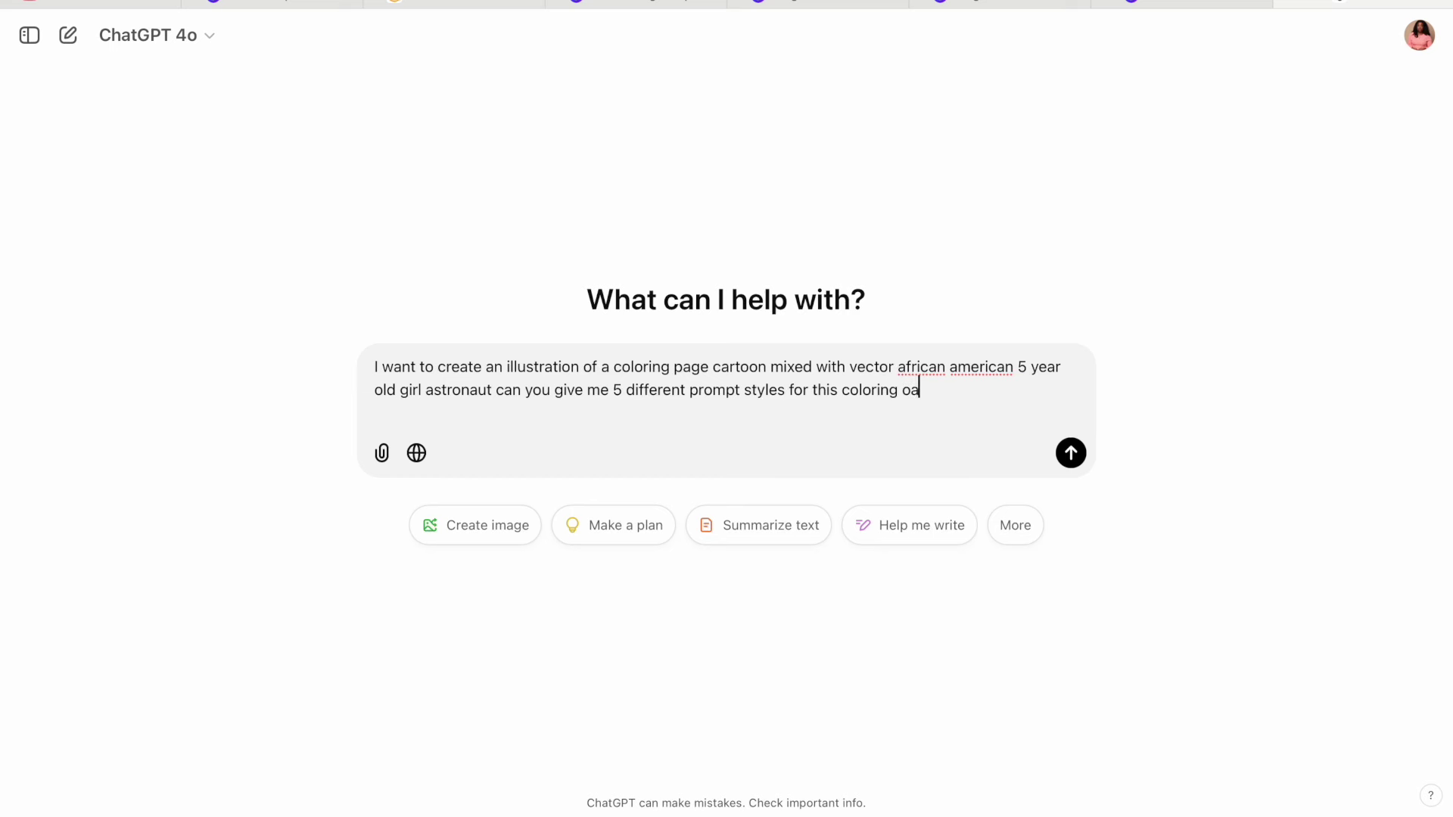
key("BackSpace")
key("BackSpace")
type("page illustration")
key("Return")
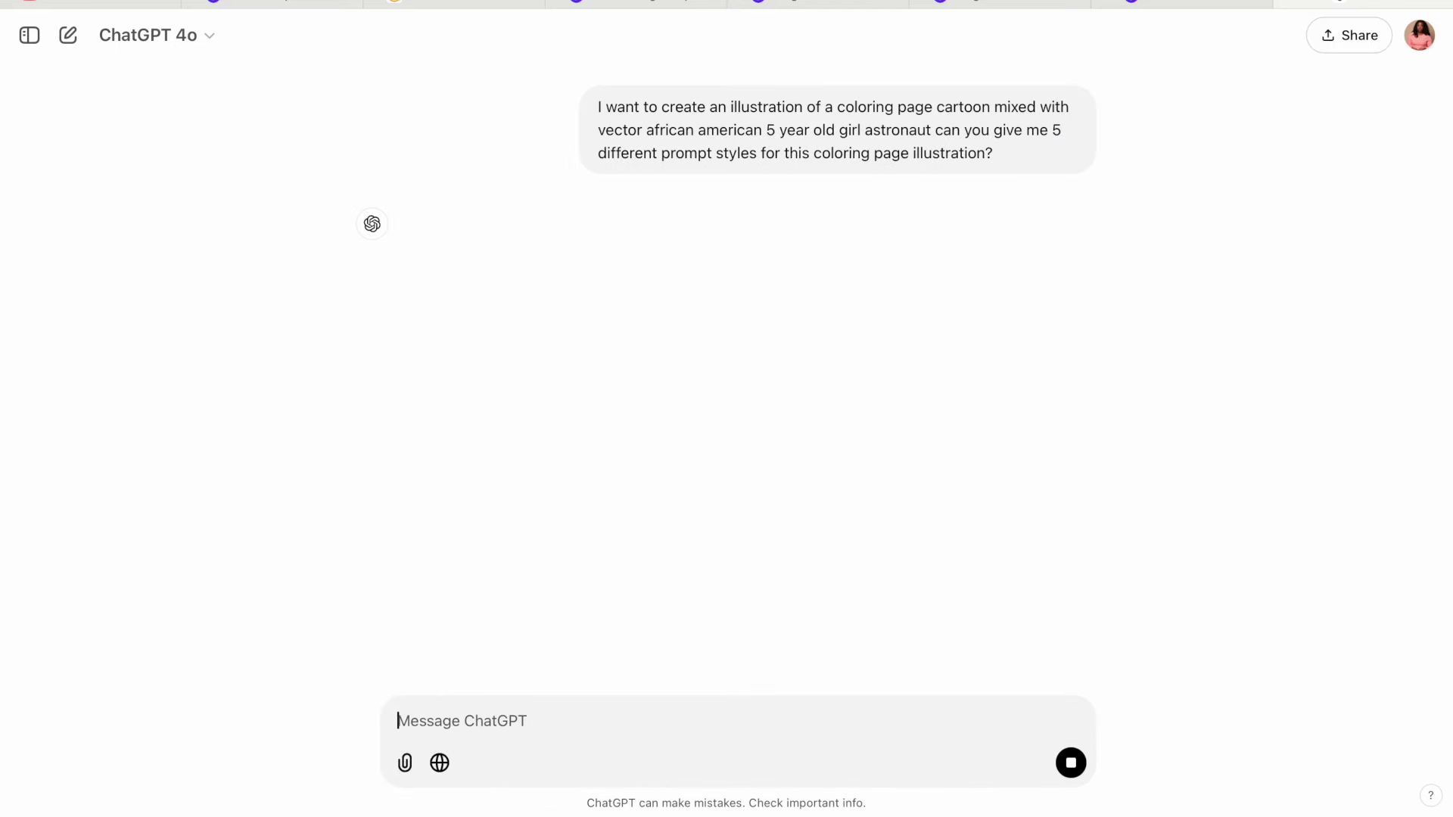
Copy the Classic Cartoon Style prompt text from ChatGPT into Canva's Dream Lab and generate Illustration-style 1:1 images from it
left_click_drag(418, 355, 838, 437)
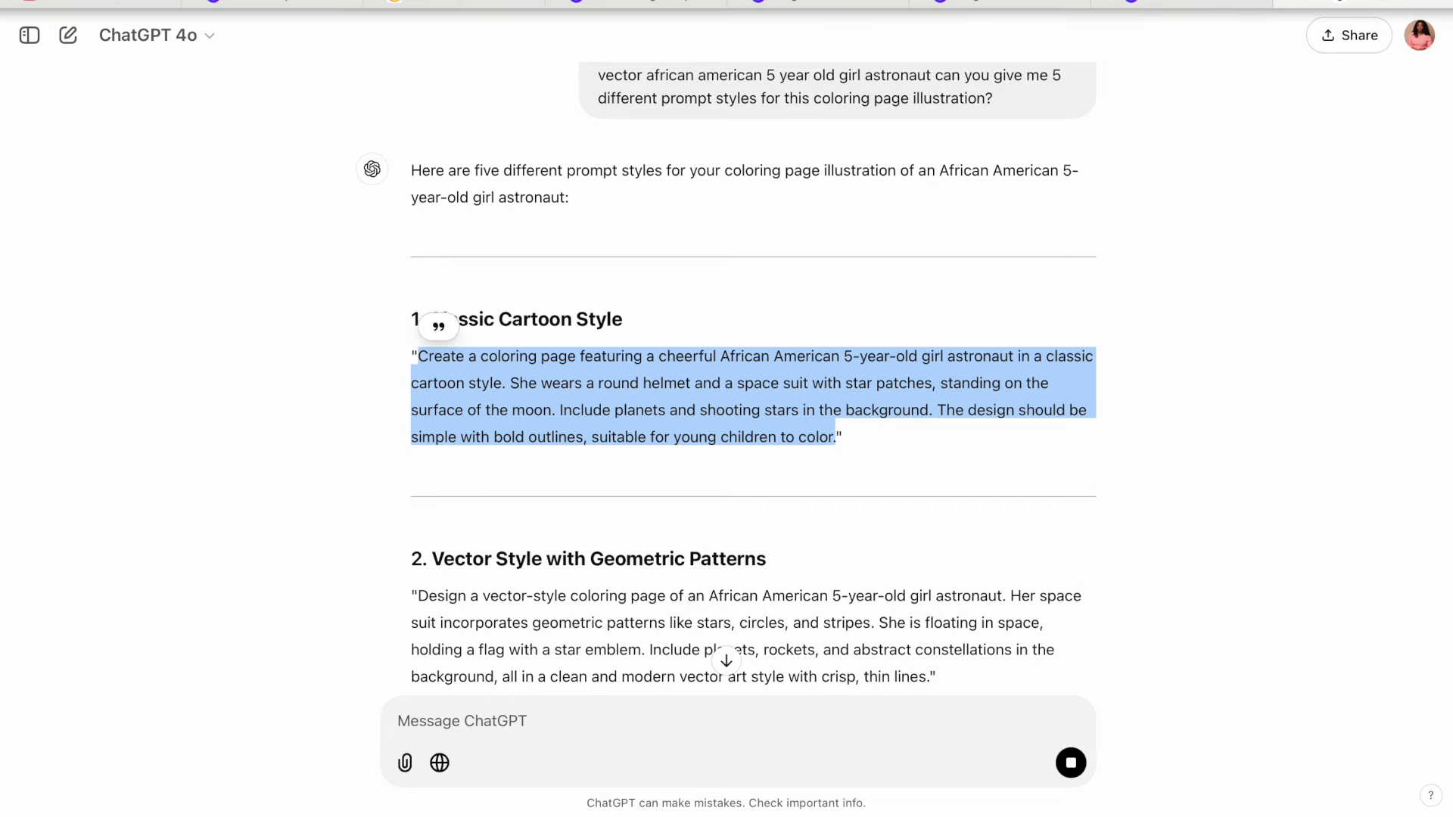
key("cmd+c")
left_click(1180, 4)
right_click(144, 4)
left_click(176, 23)
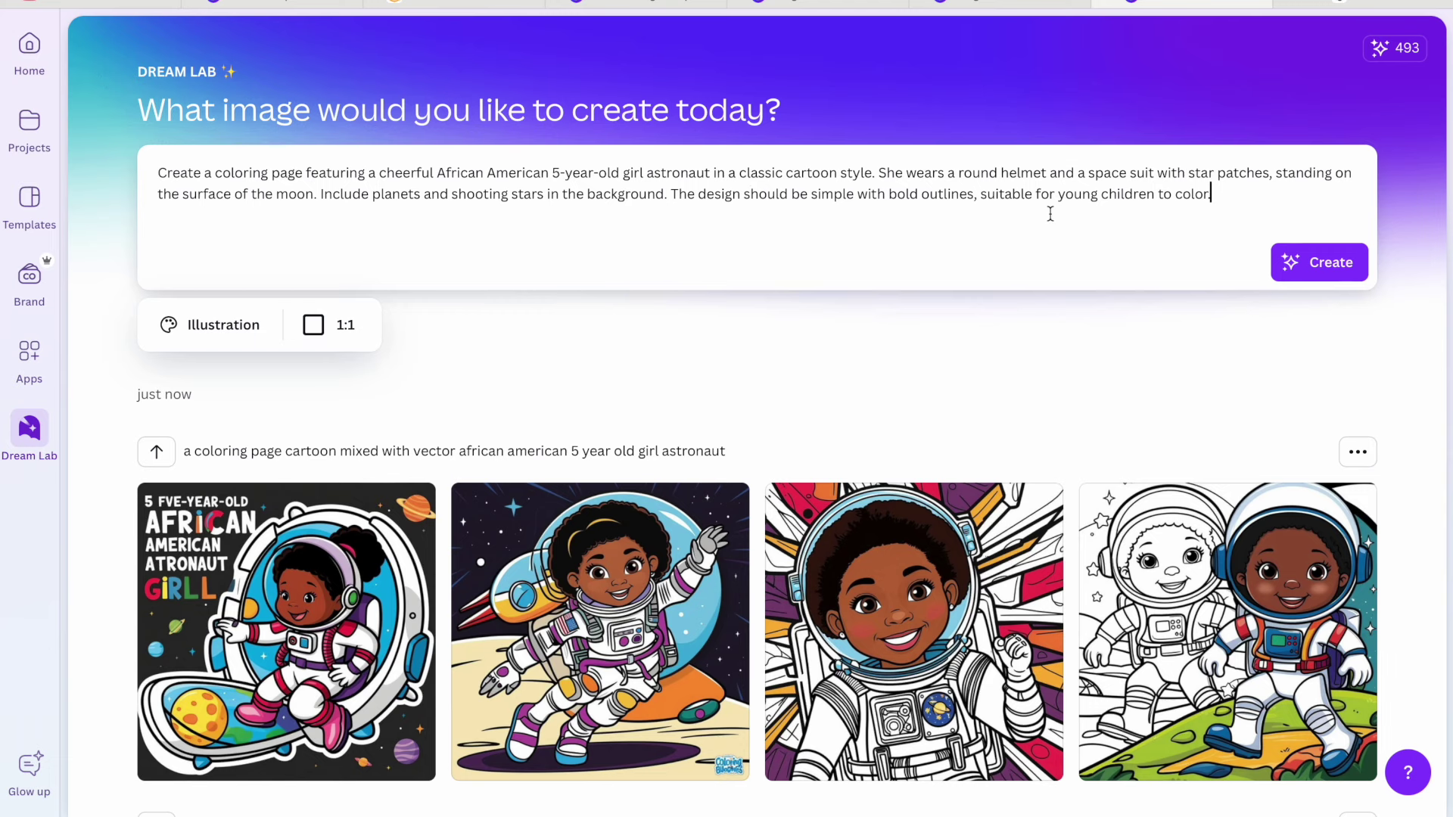
left_click(1323, 262)
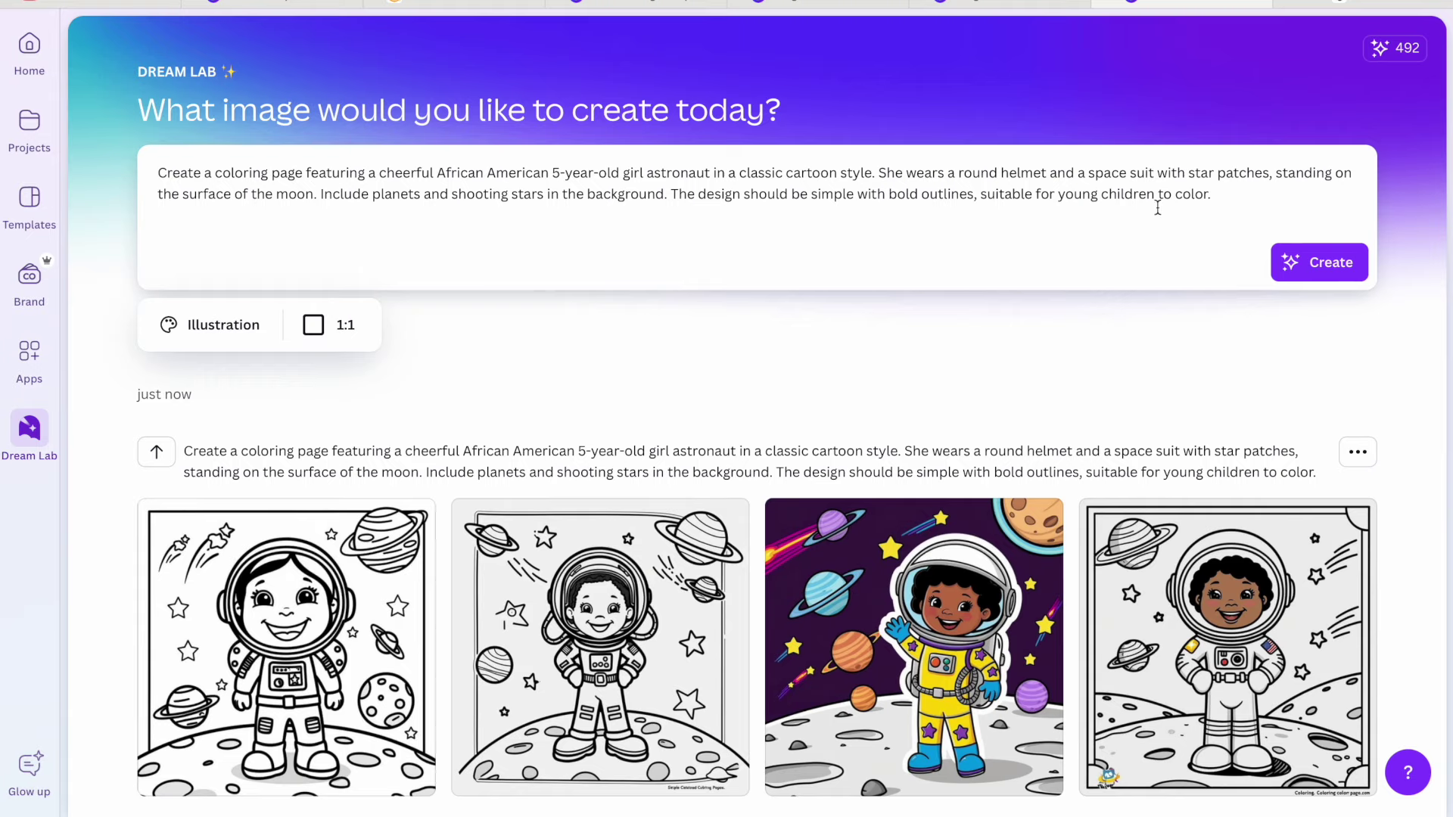
Inspect the first two classic cartoon coloring pages enlarged, and compare the new set with the earlier generated astronaut images
scroll(1157, 208, "down", 2)
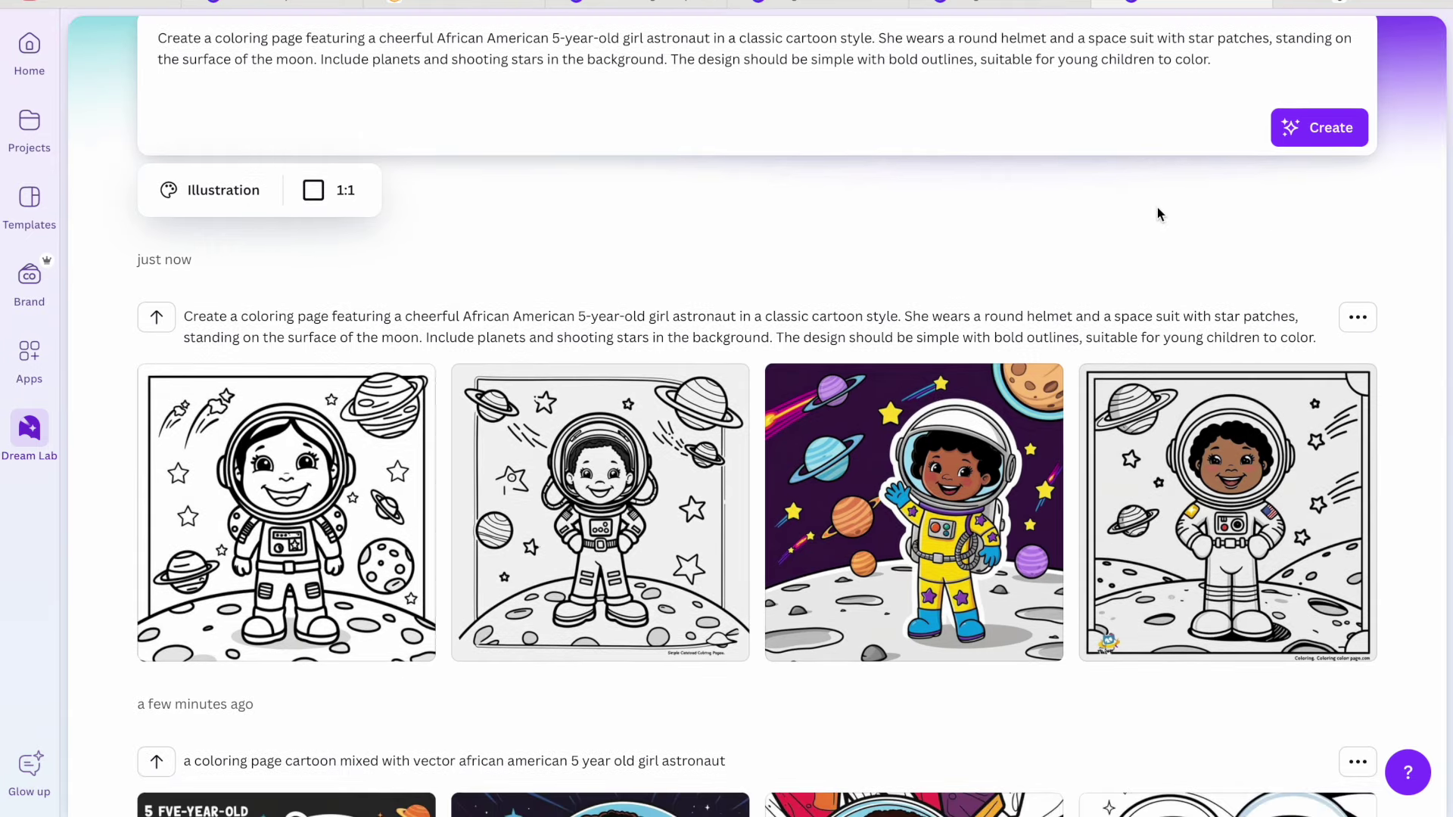
left_click(342, 484)
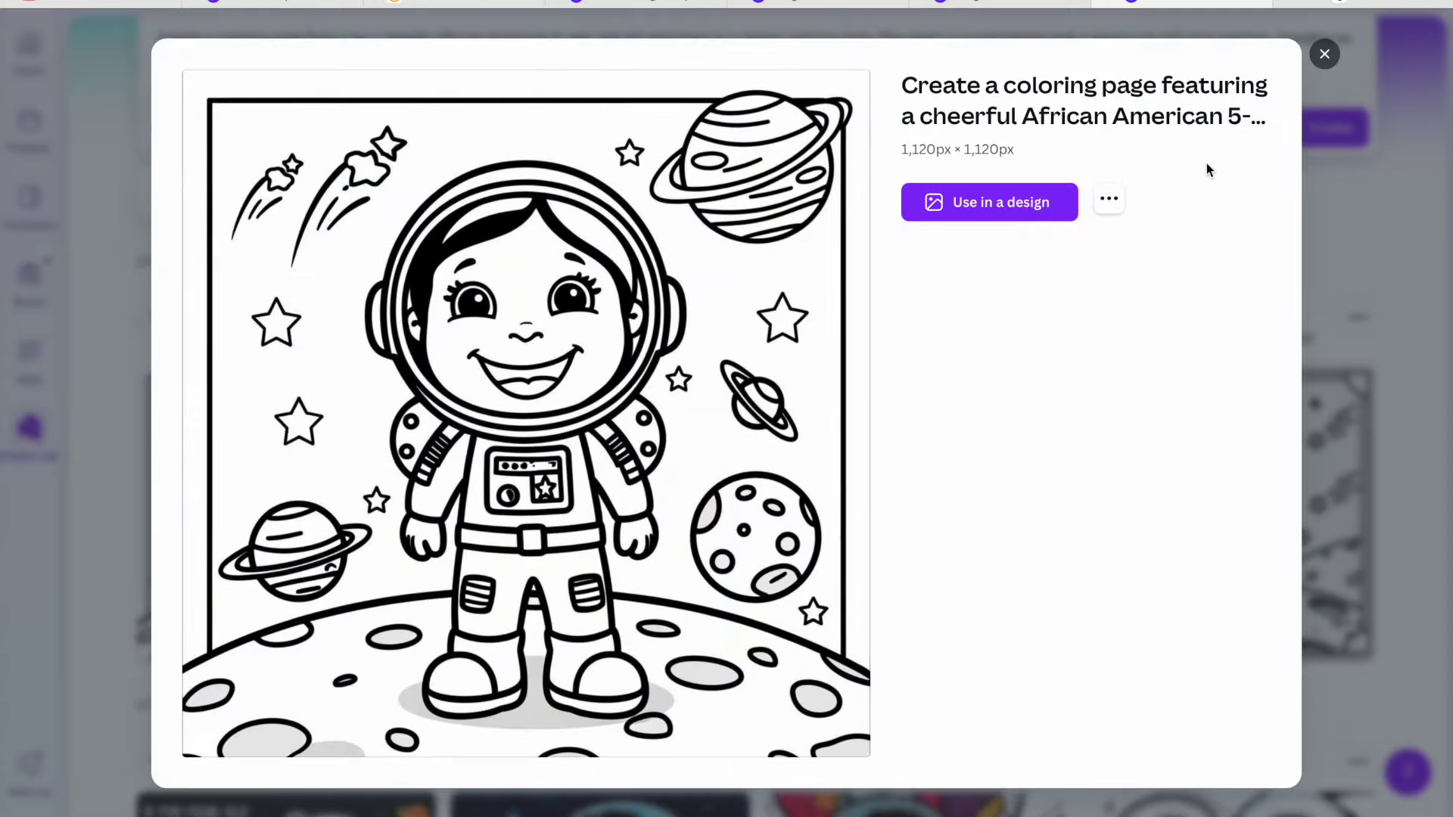
left_click(1318, 62)
left_click(688, 486)
left_click(1324, 55)
scroll(1080, 130, "down", 6)
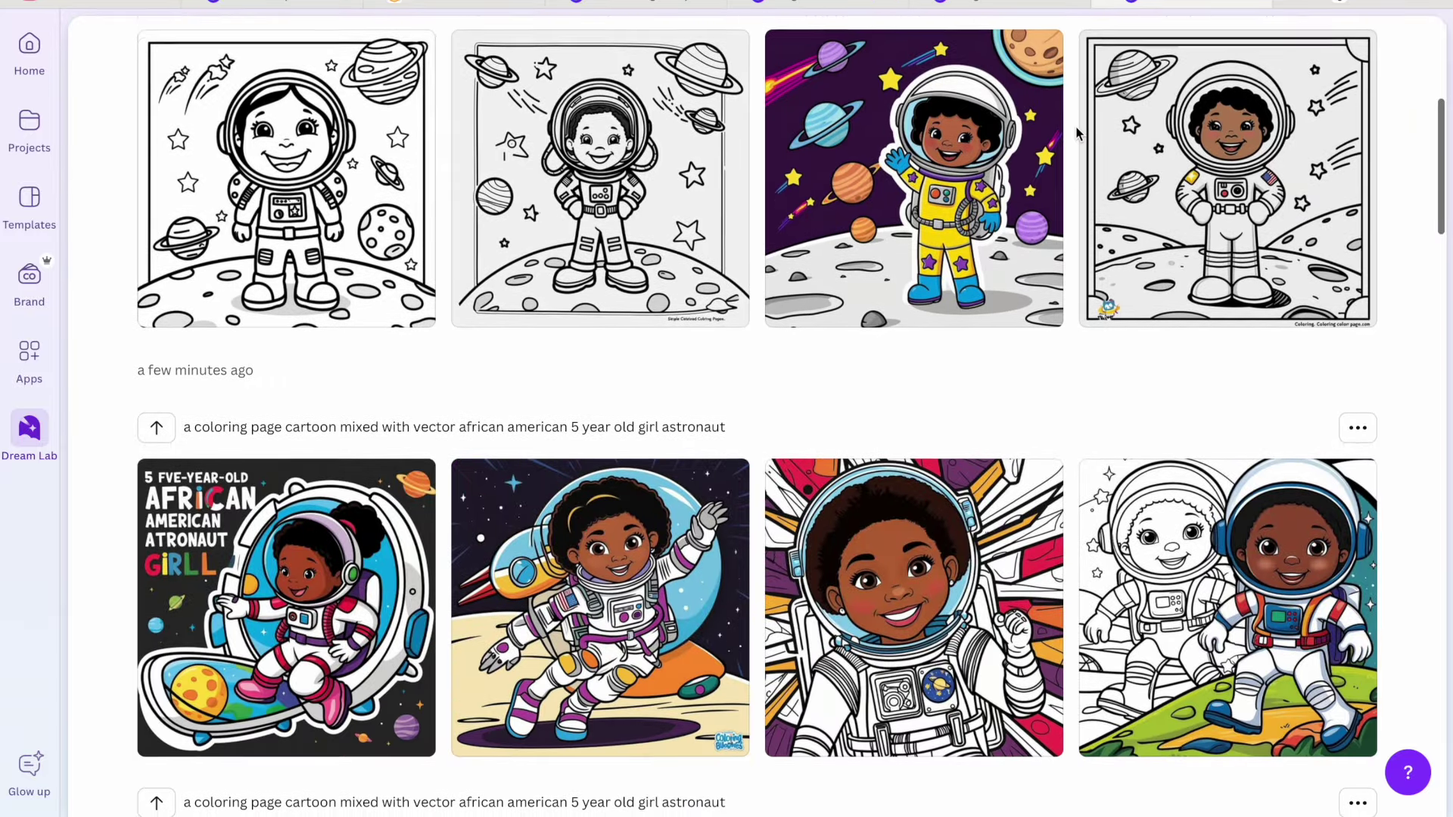
scroll(1077, 132, "down", 5)
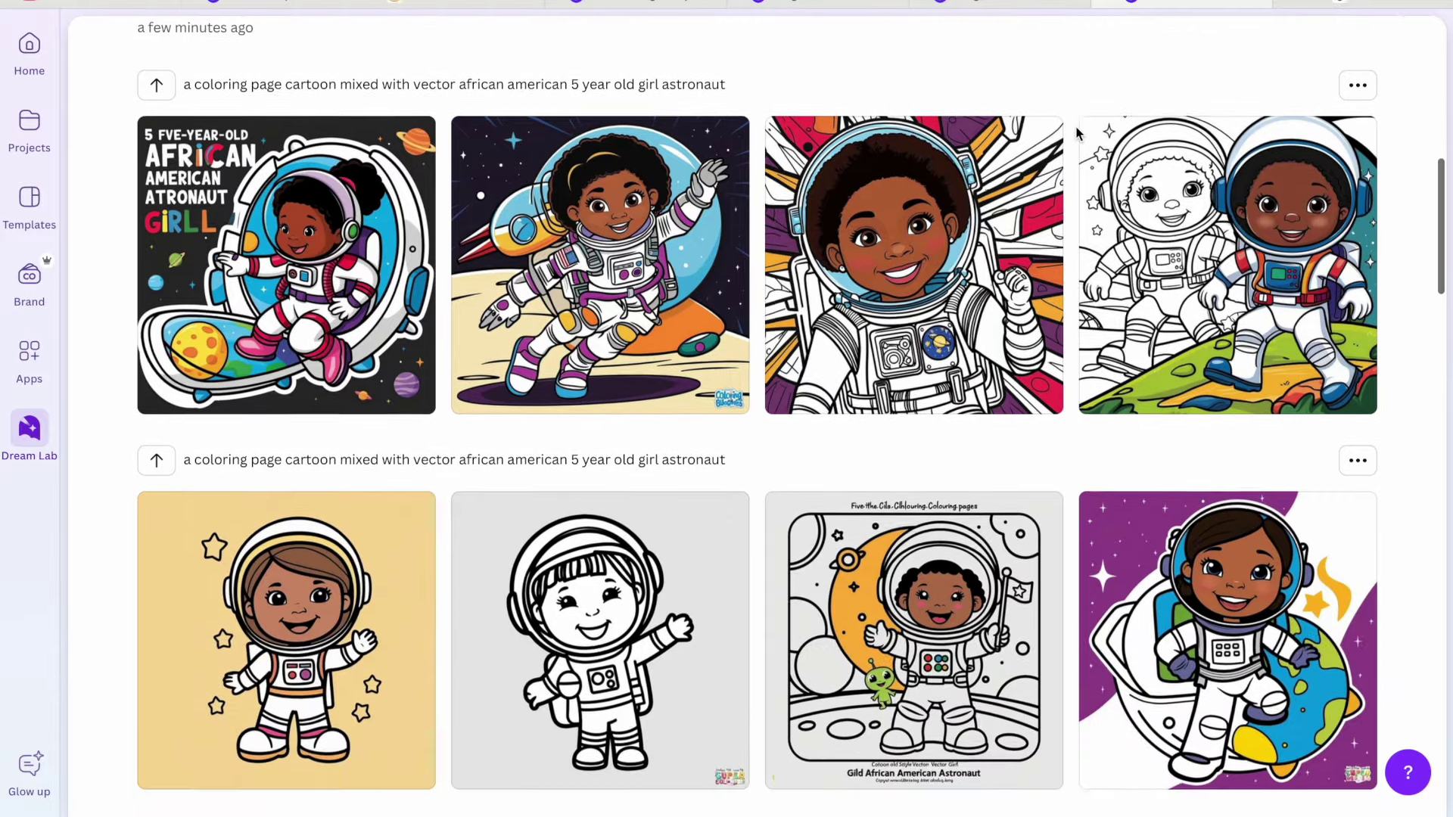
scroll(1078, 132, "down", 5)
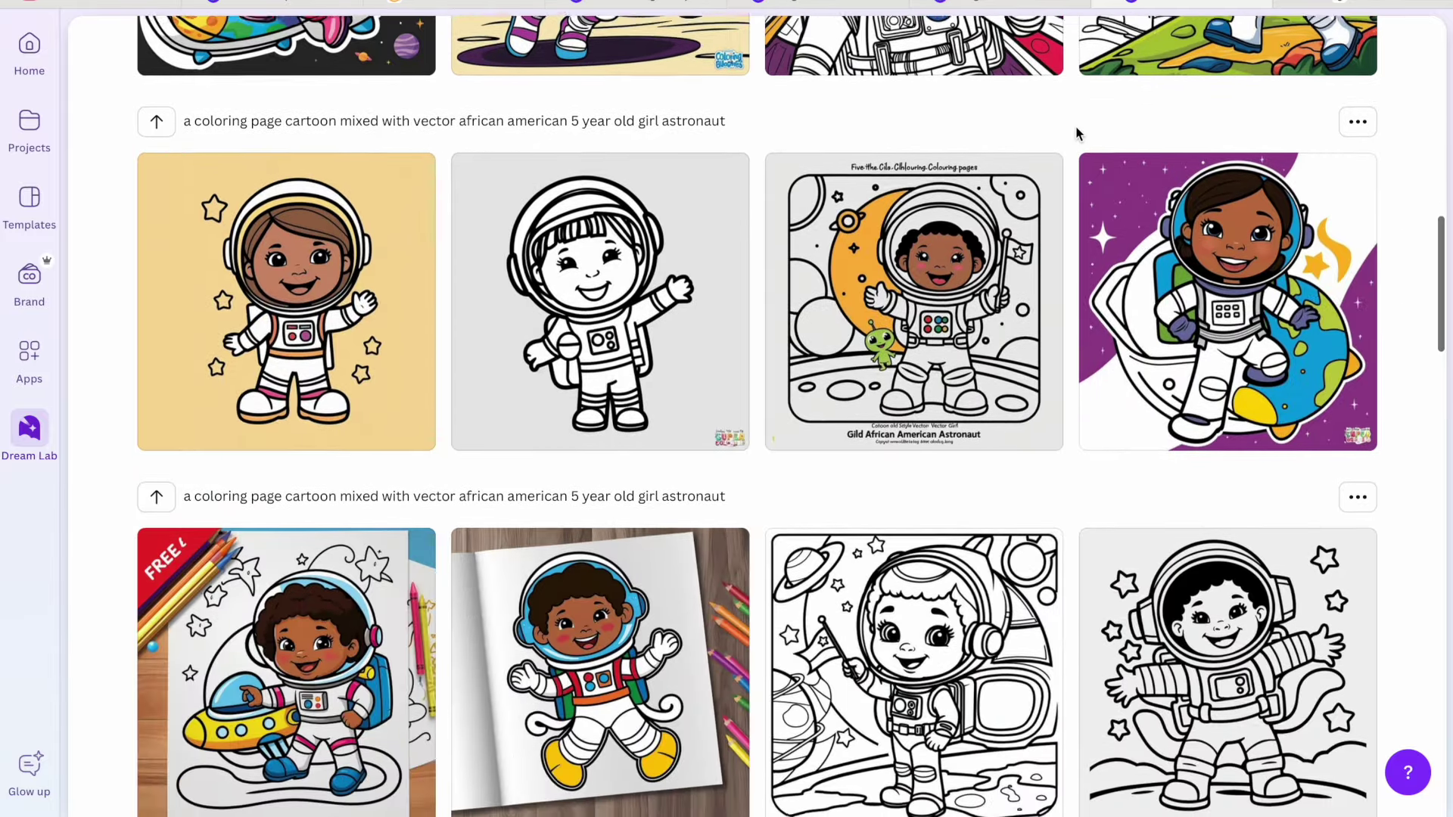
scroll(1078, 133, "up", 13)
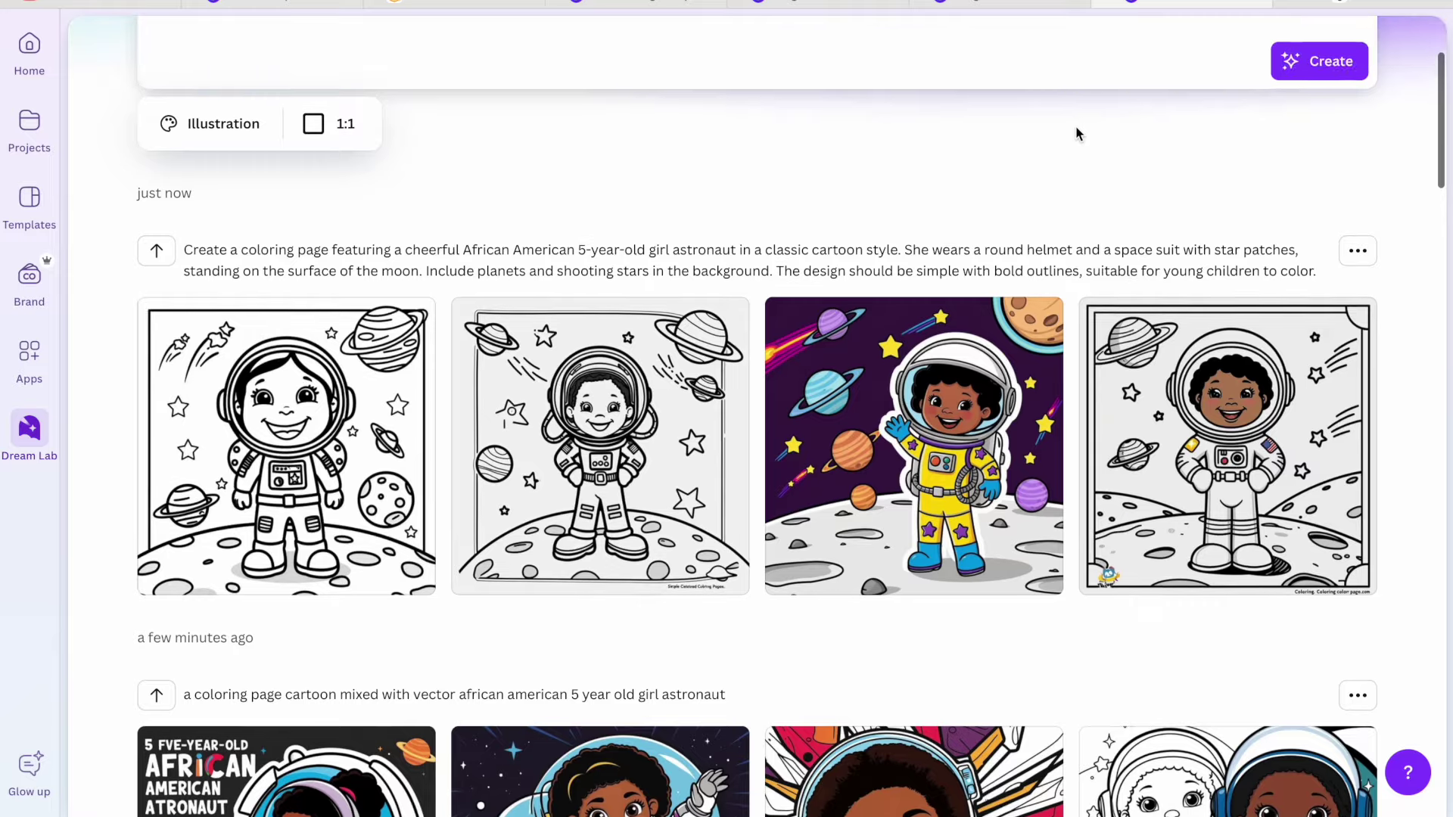
scroll(1077, 134, "up", 3)
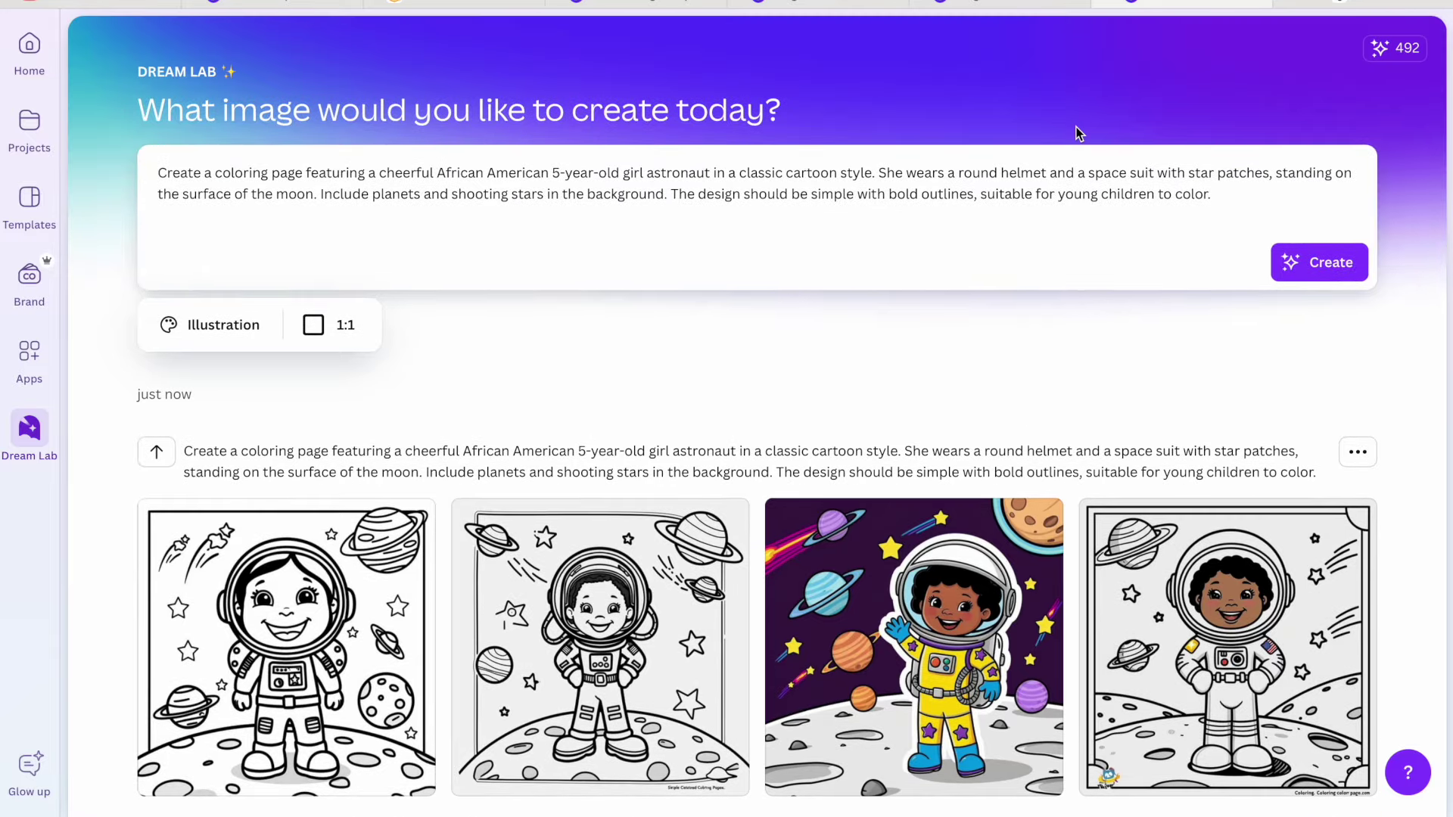
scroll(1078, 133, "down", 3)
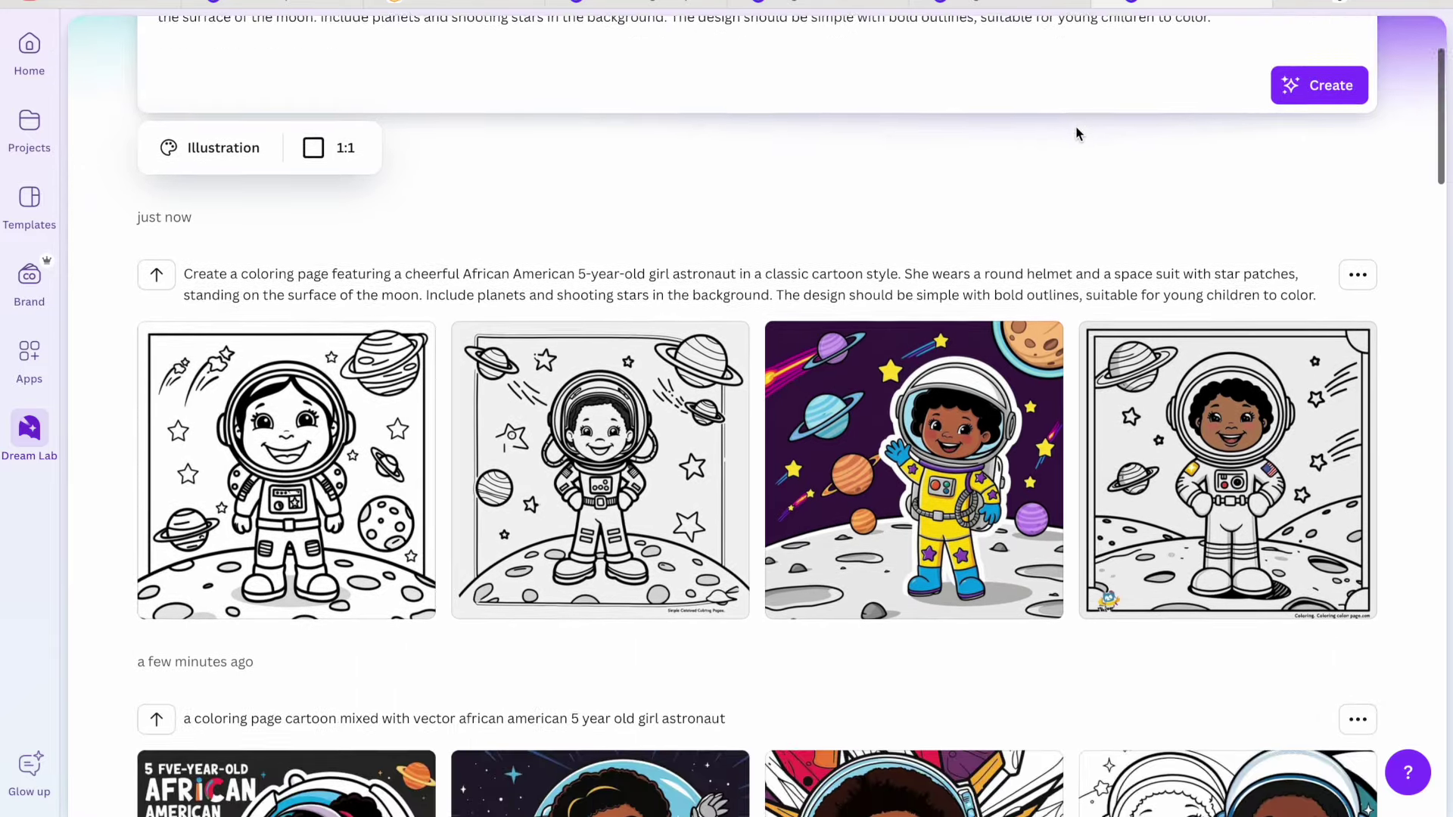